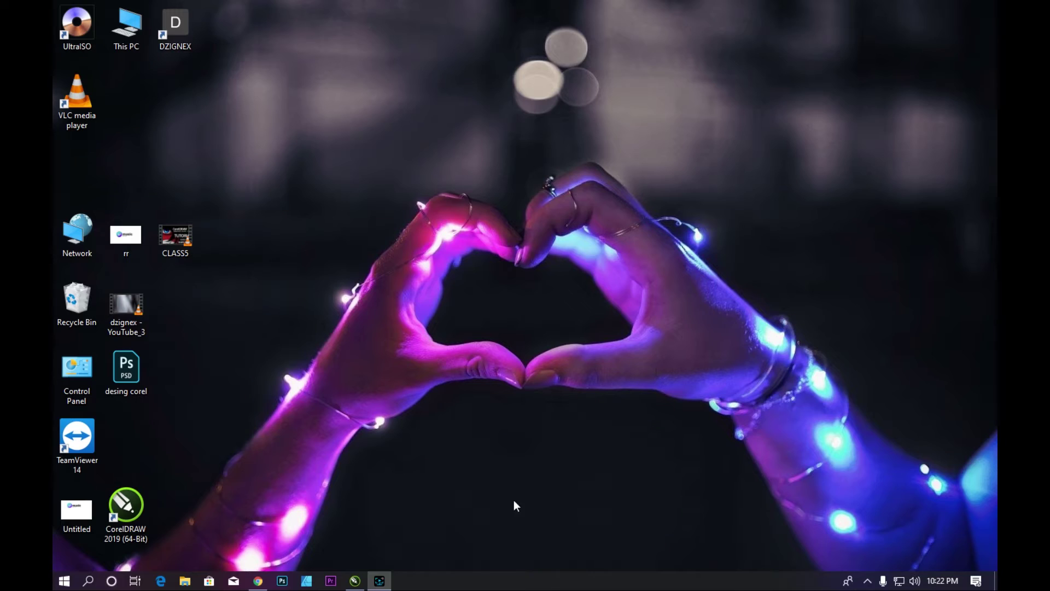
# - Restore the CorelDRAW 2019 window showing the blank Untitled-1 document
pyautogui.click(354, 580)
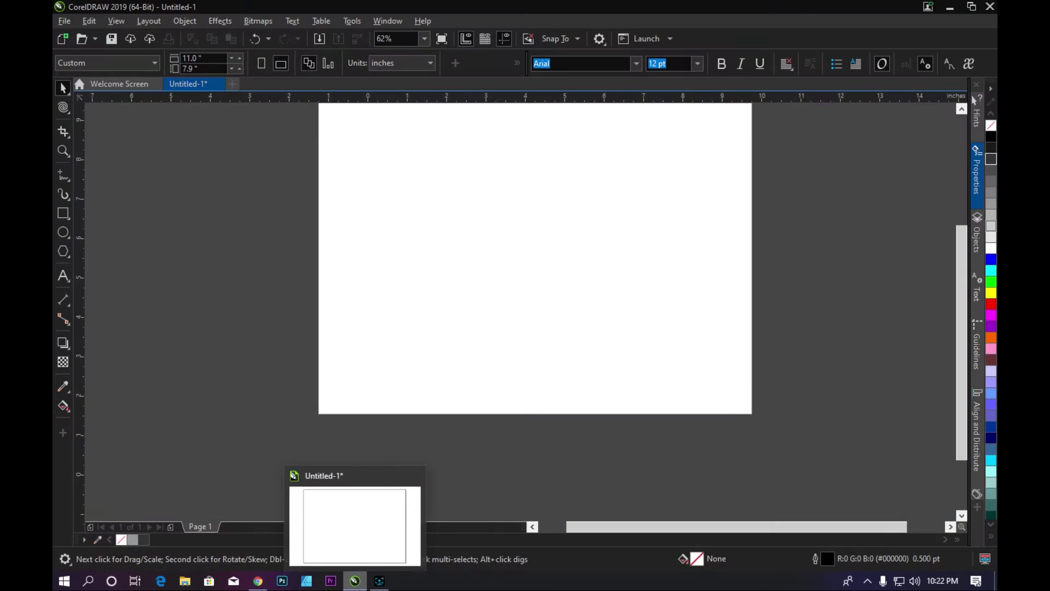
pyautogui.scroll(-1, 366, 370)
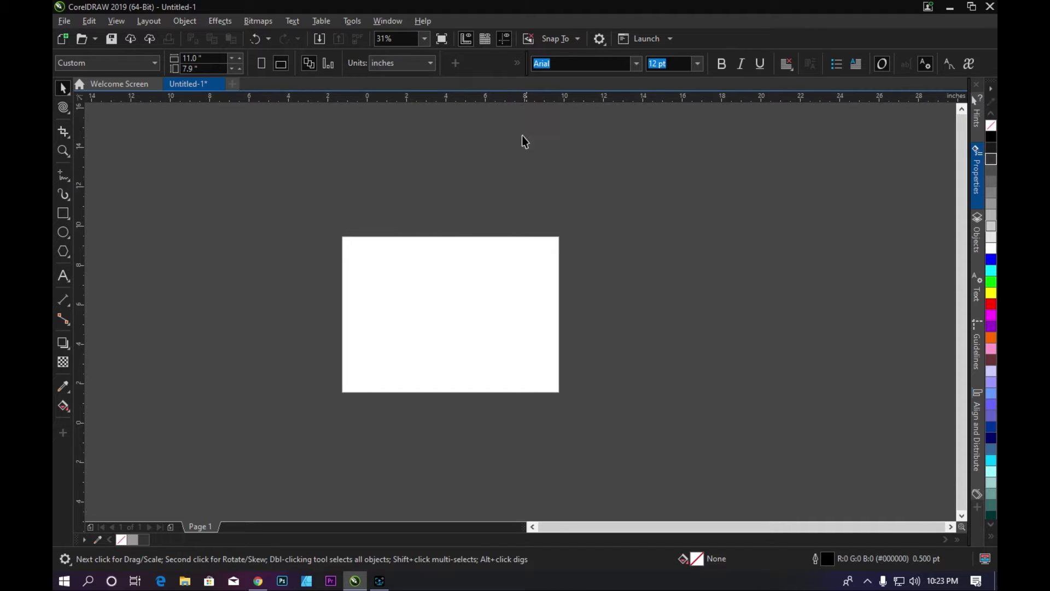
pyautogui.scroll(1, 443, 326)
pyautogui.scroll(1, 428, 330)
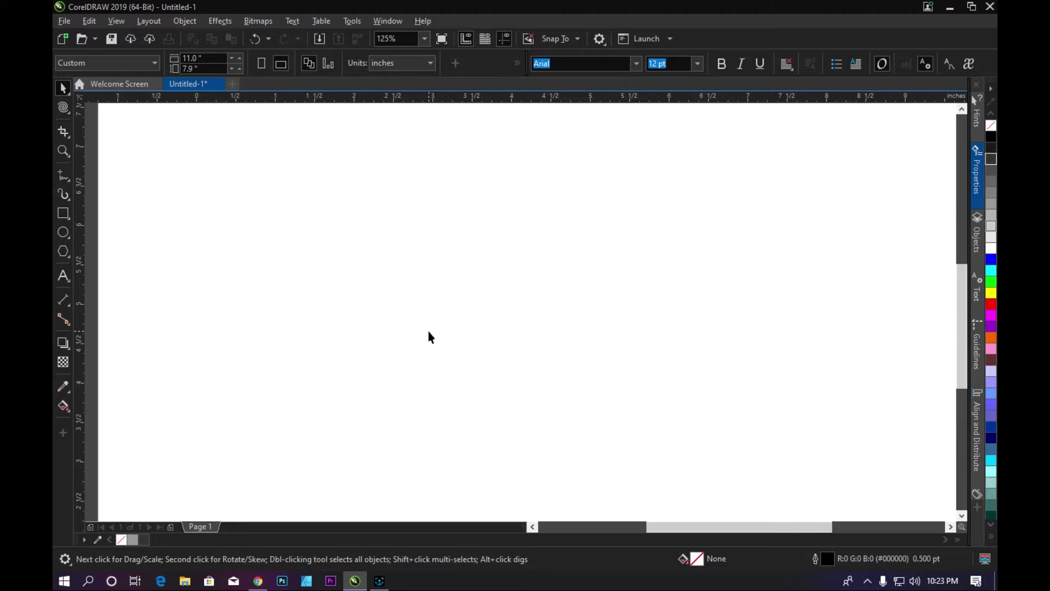
pyautogui.scroll(-1, 428, 331)
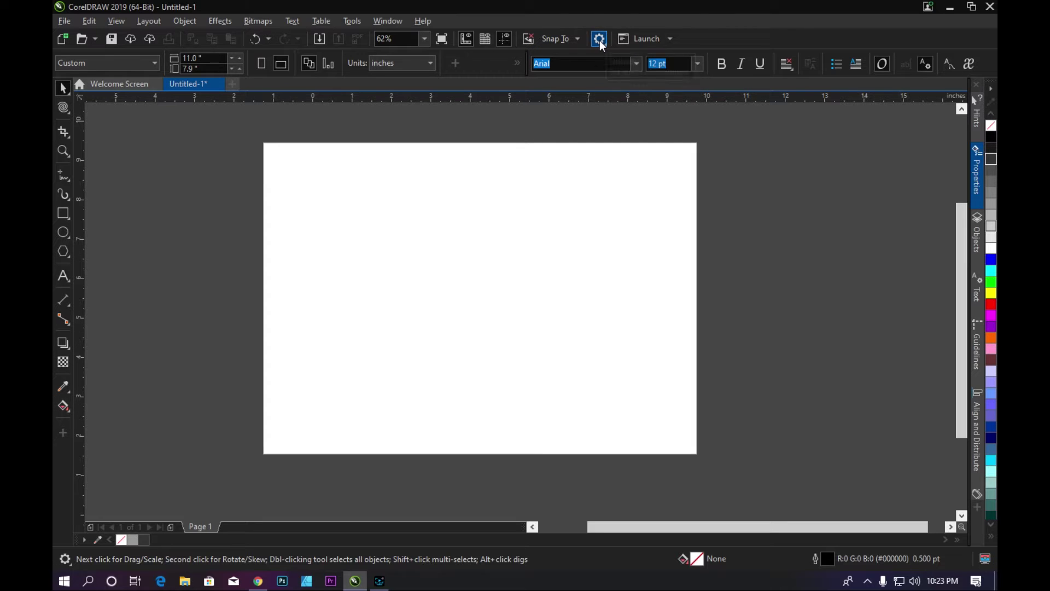
pyautogui.click(600, 40)
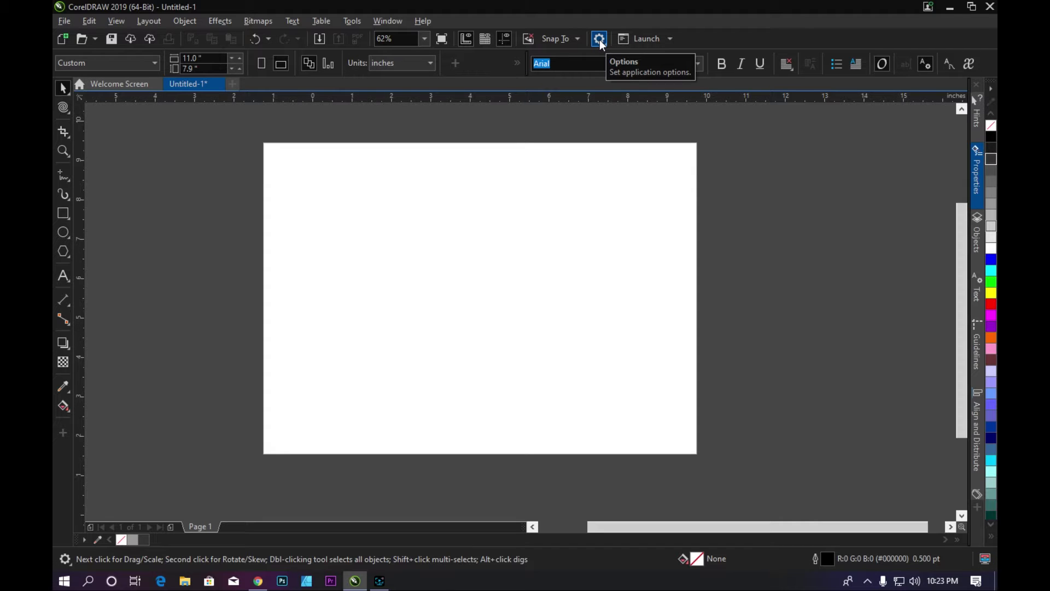
pyautogui.click(599, 39)
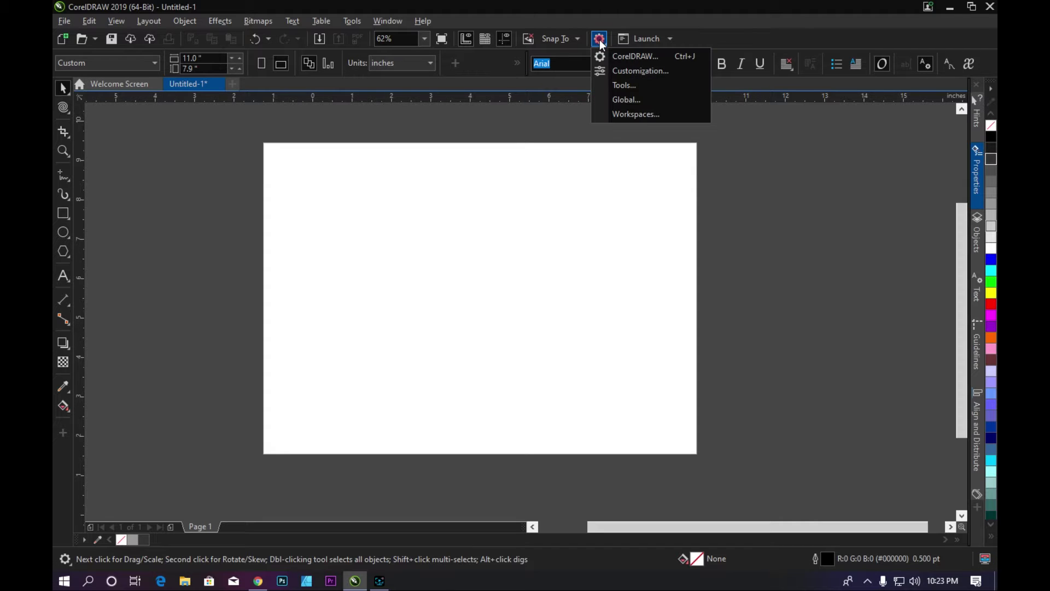
pyautogui.click(642, 77)
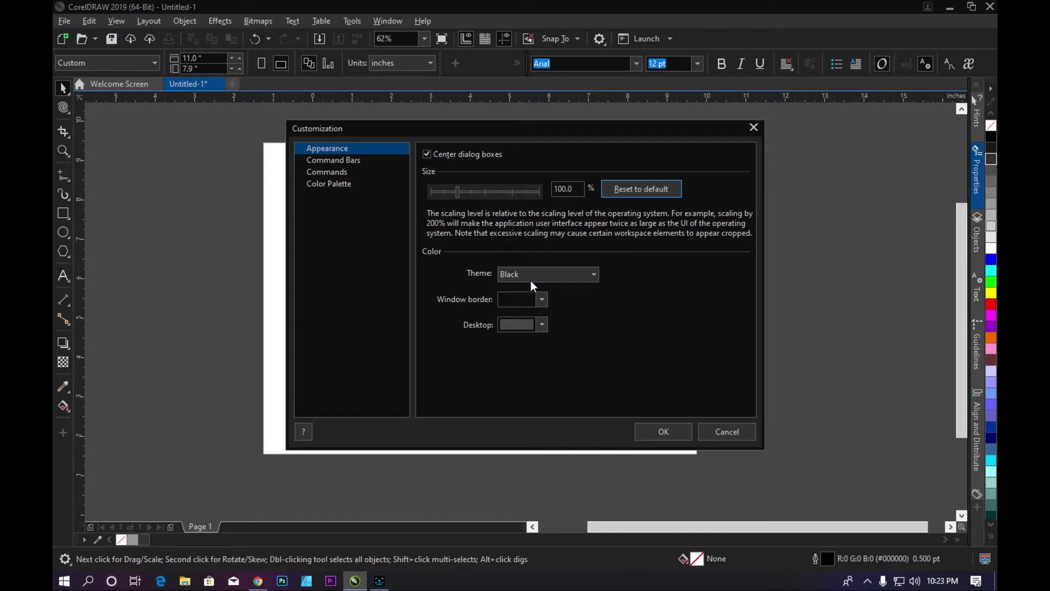
pyautogui.click(552, 273)
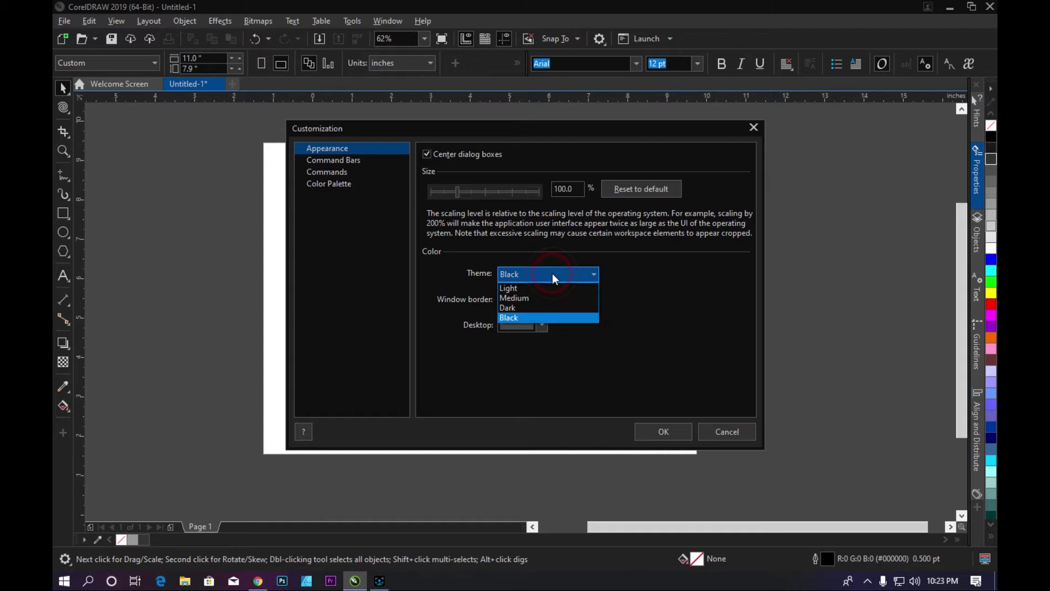
pyautogui.click(540, 288)
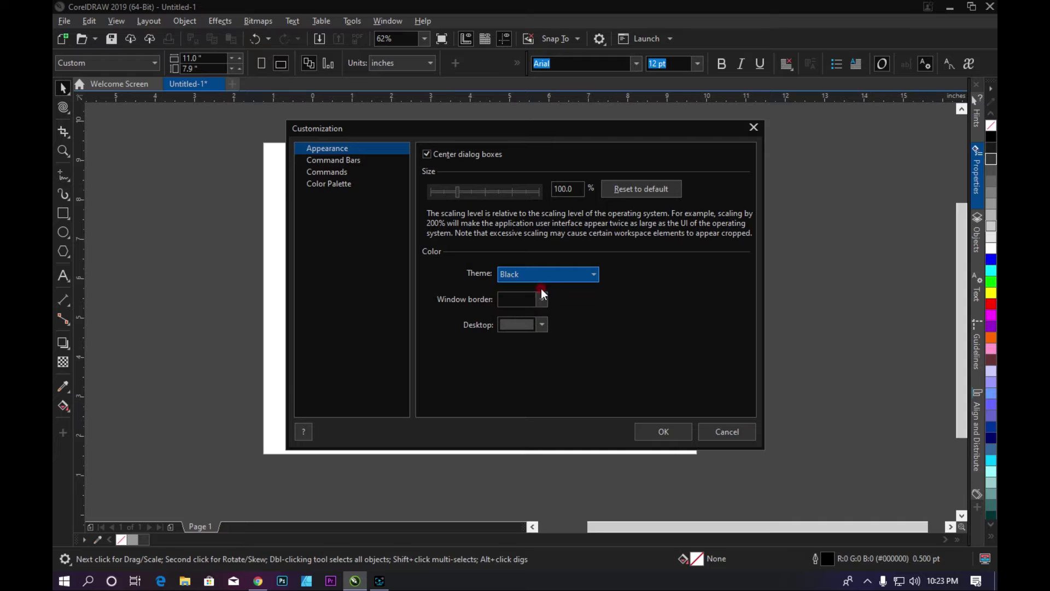
pyautogui.click(544, 279)
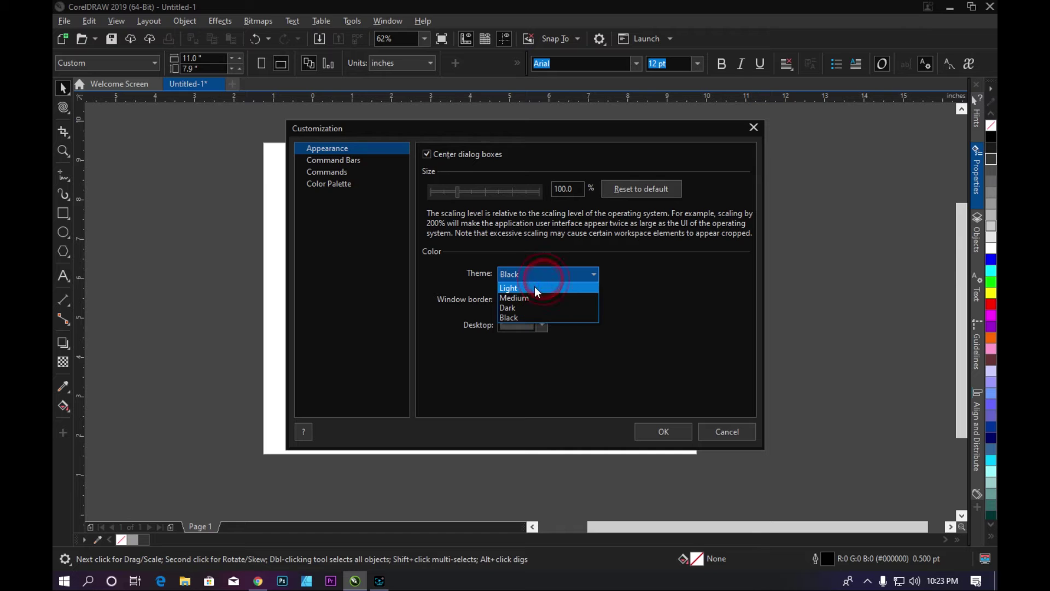
pyautogui.click(534, 286)
pyautogui.click(565, 276)
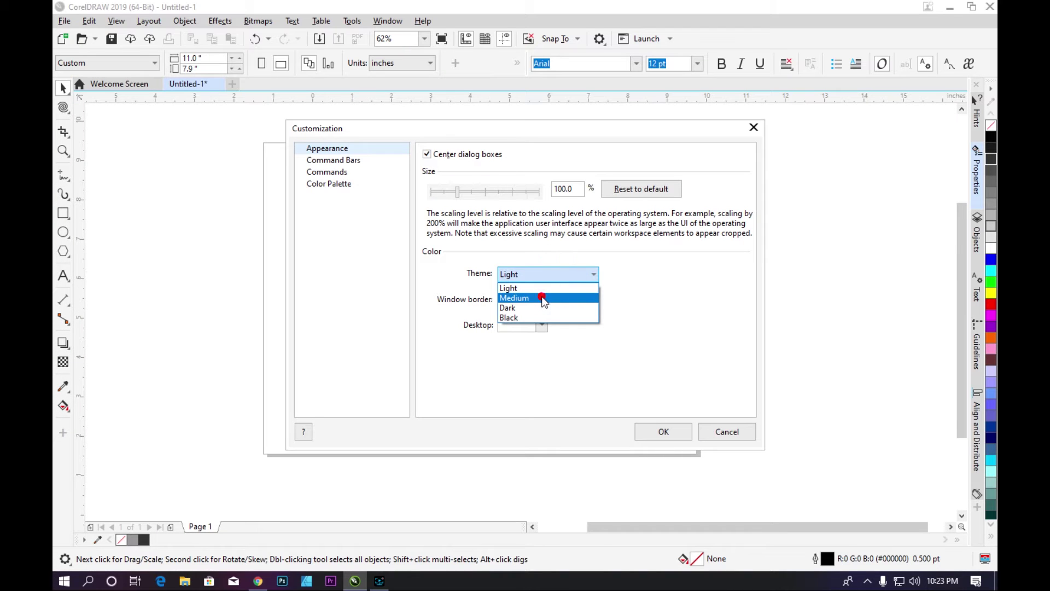
pyautogui.click(541, 297)
pyautogui.click(541, 278)
pyautogui.click(534, 307)
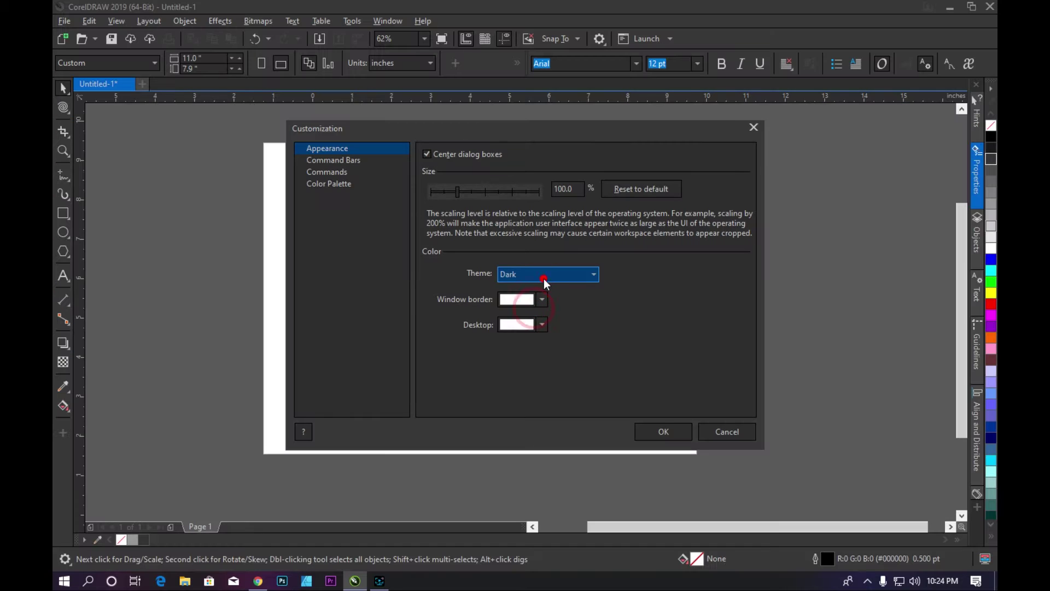
pyautogui.click(542, 276)
pyautogui.click(537, 316)
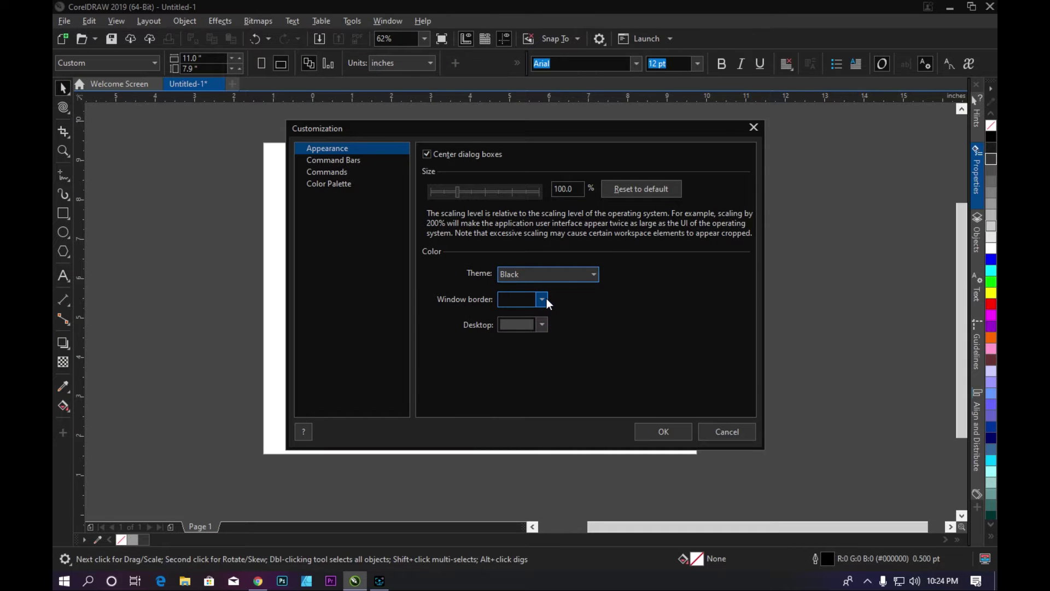
pyautogui.press('Return')
pyautogui.scroll(1, 563, 189)
pyautogui.scroll(-1, 505, 205)
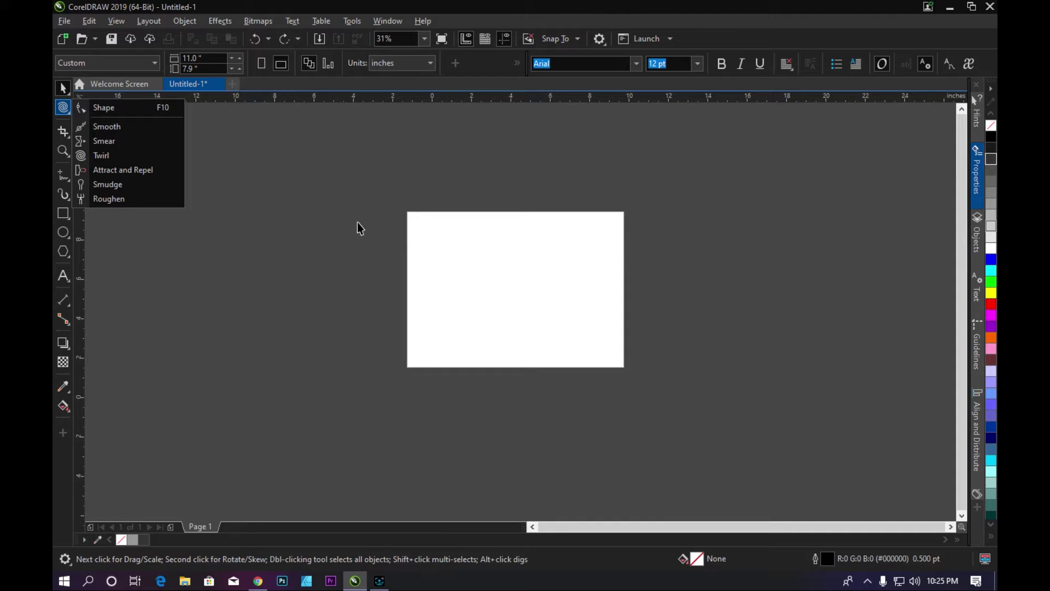
# - Close the distortion-tool flyout without choosing a tool and zoom in on the blank page
pyautogui.click(372, 195)
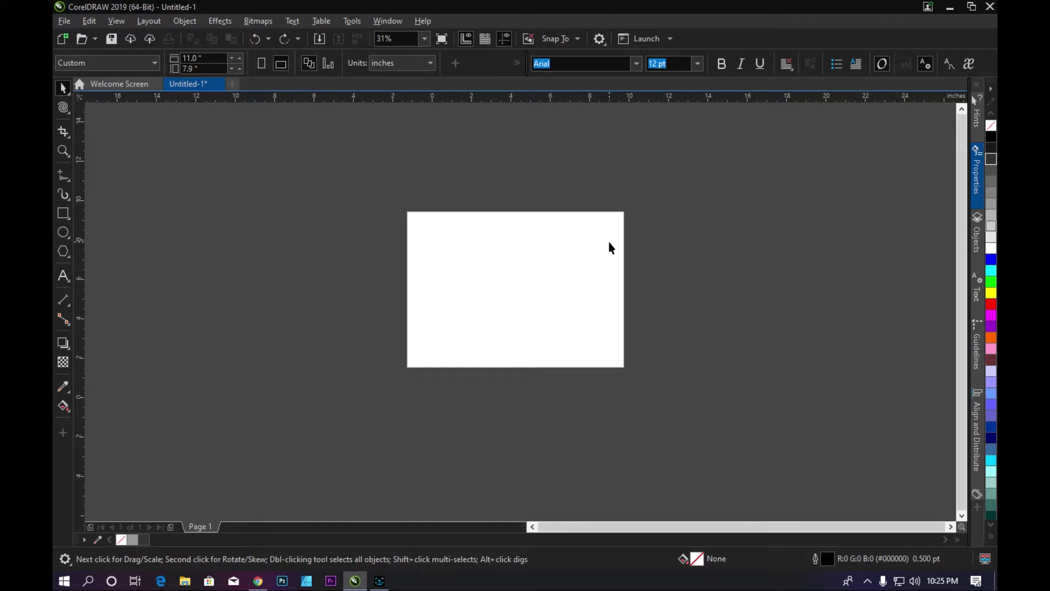
pyautogui.click(385, 161)
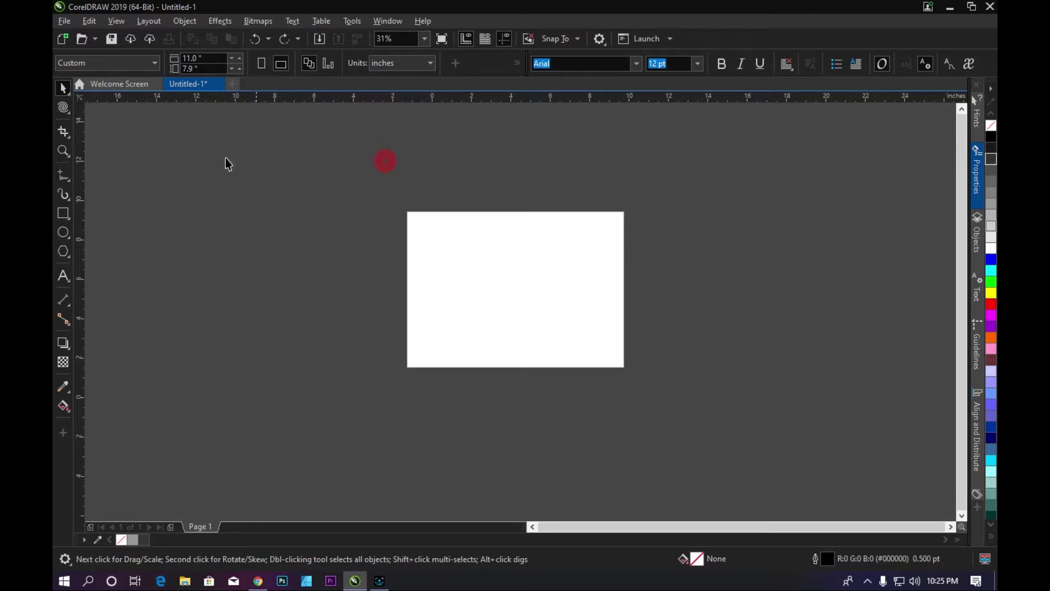
pyautogui.click(61, 108)
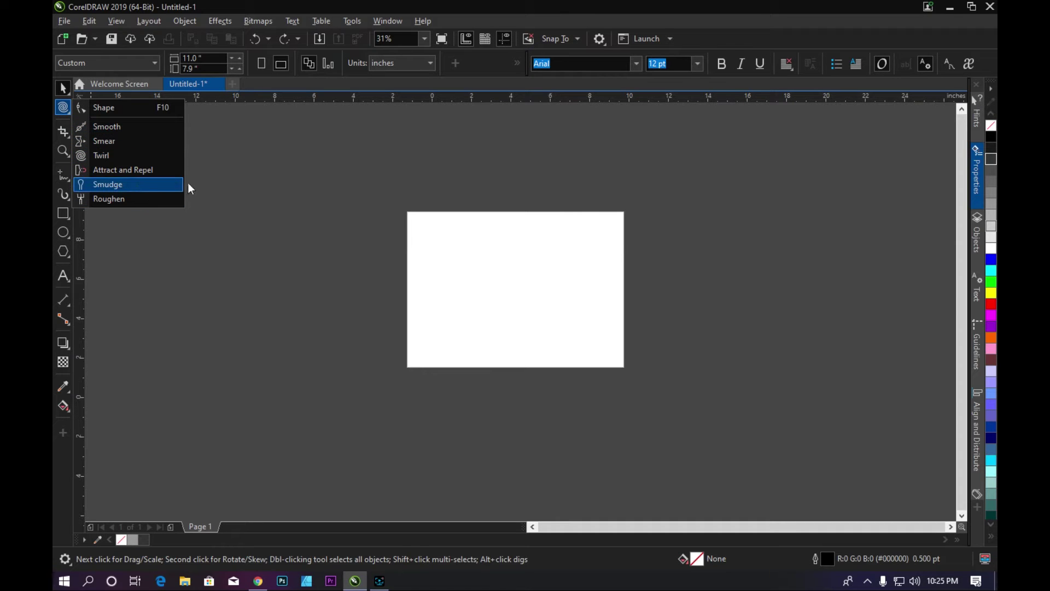
pyautogui.click(290, 206)
pyautogui.scroll(1, 446, 246)
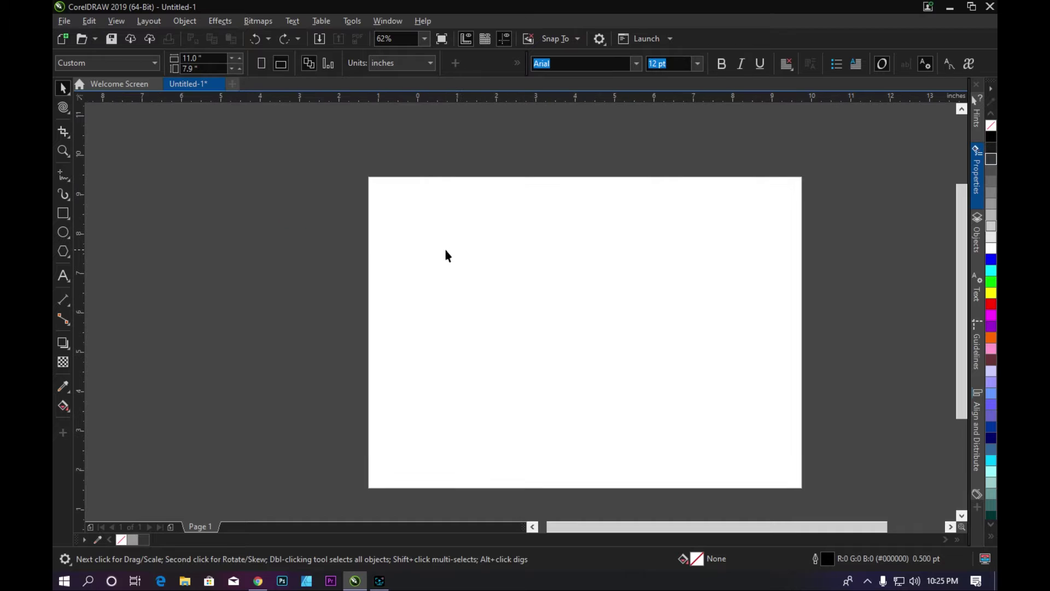
# - Draw a 3.667-inch square on the page and fill it green
pyautogui.click(63, 215)
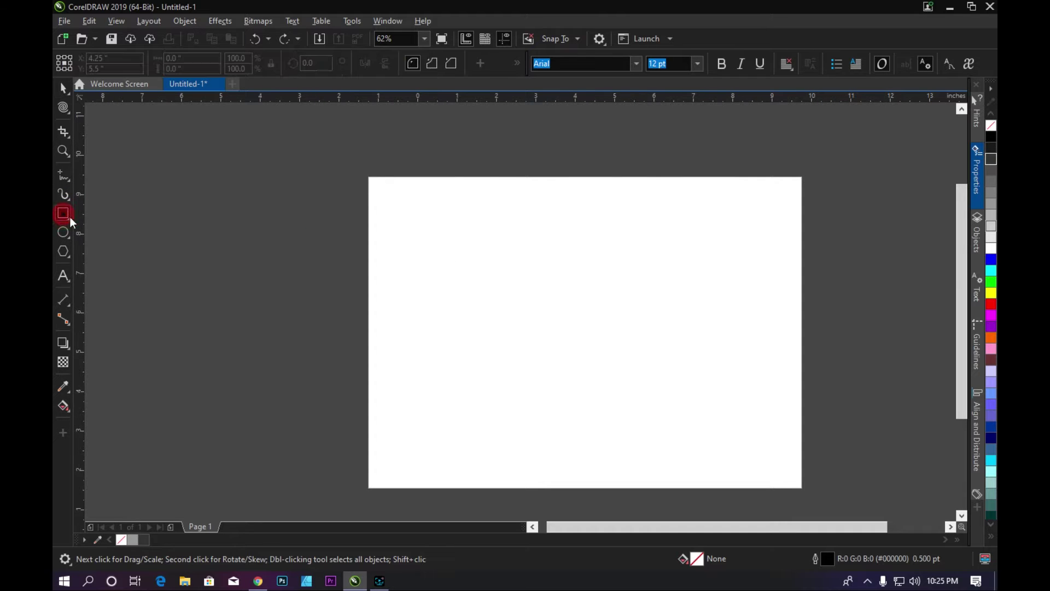
pyautogui.moveTo(425, 208); pyautogui.dragTo(570, 353)
pyautogui.scroll(2, 517, 238)
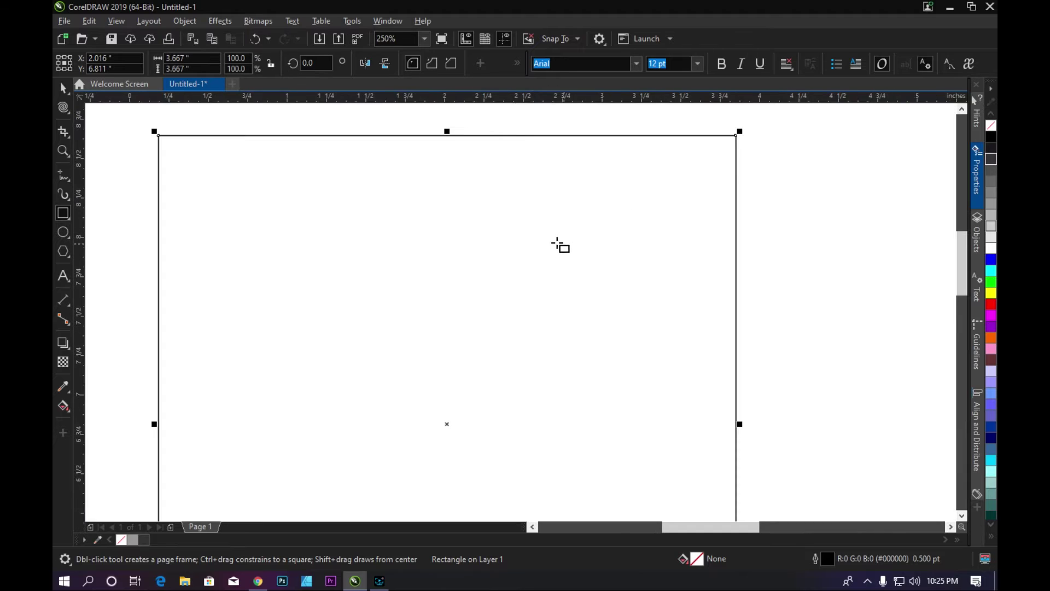
pyautogui.scroll(-1, 444, 227)
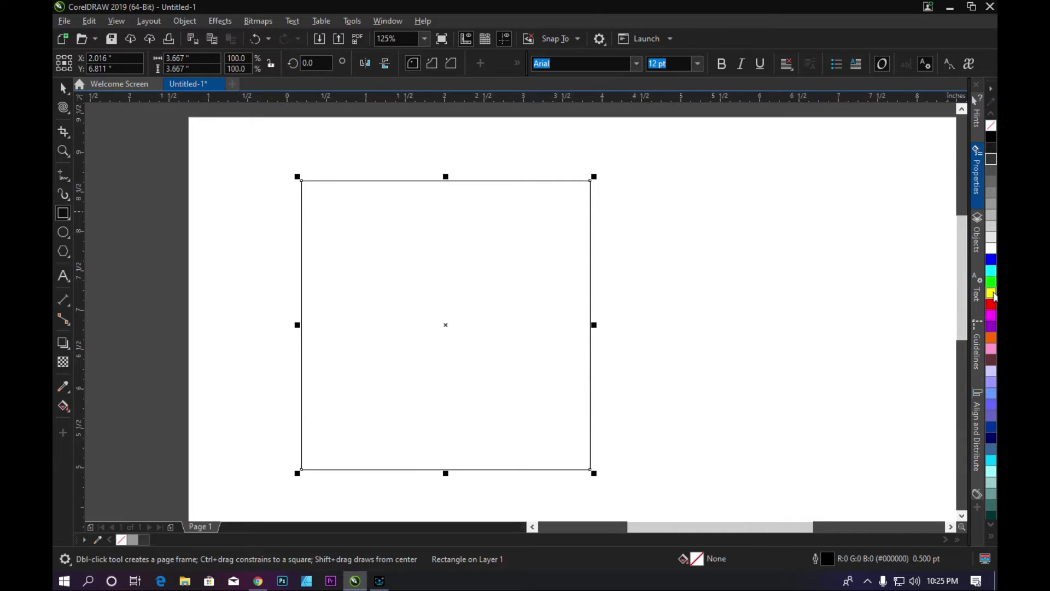
pyautogui.click(993, 294)
pyautogui.click(991, 271)
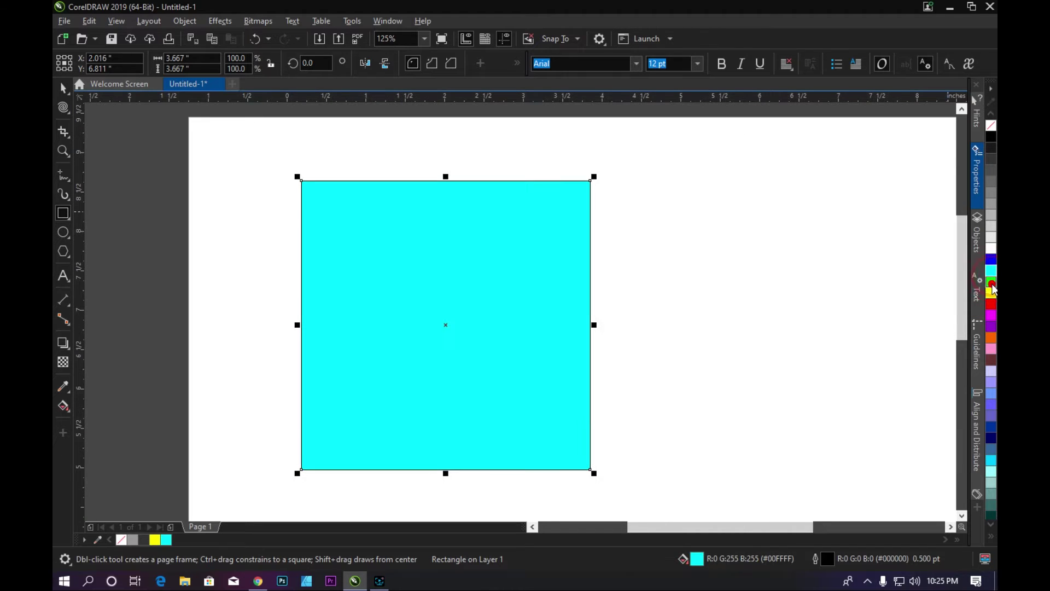
# - Try rounding the square's top-left corner node with the Shape tool, then undo it
pyautogui.click(62, 87)
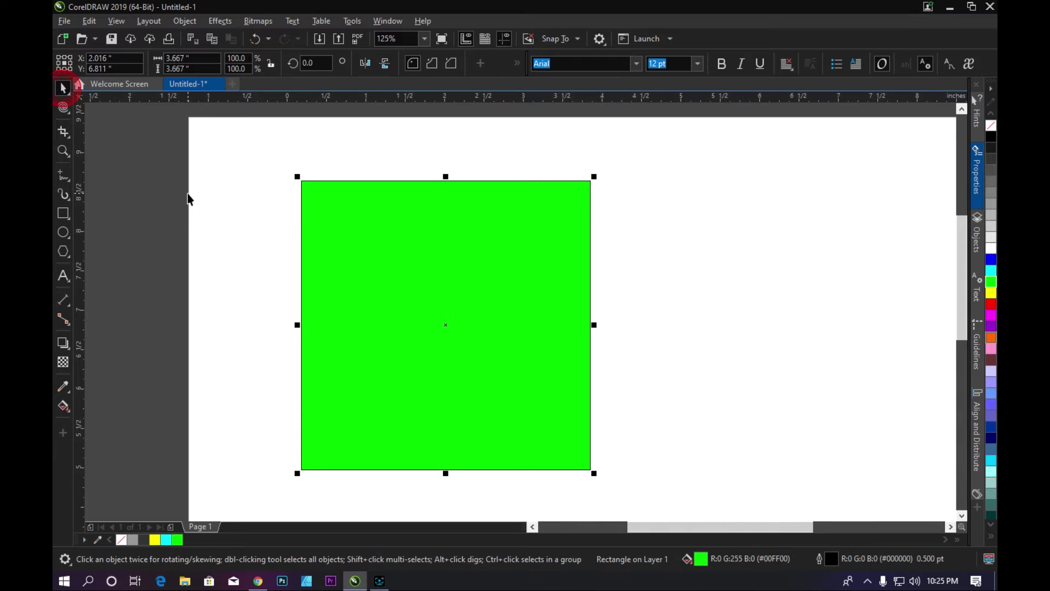
pyautogui.click(186, 198)
pyautogui.click(383, 231)
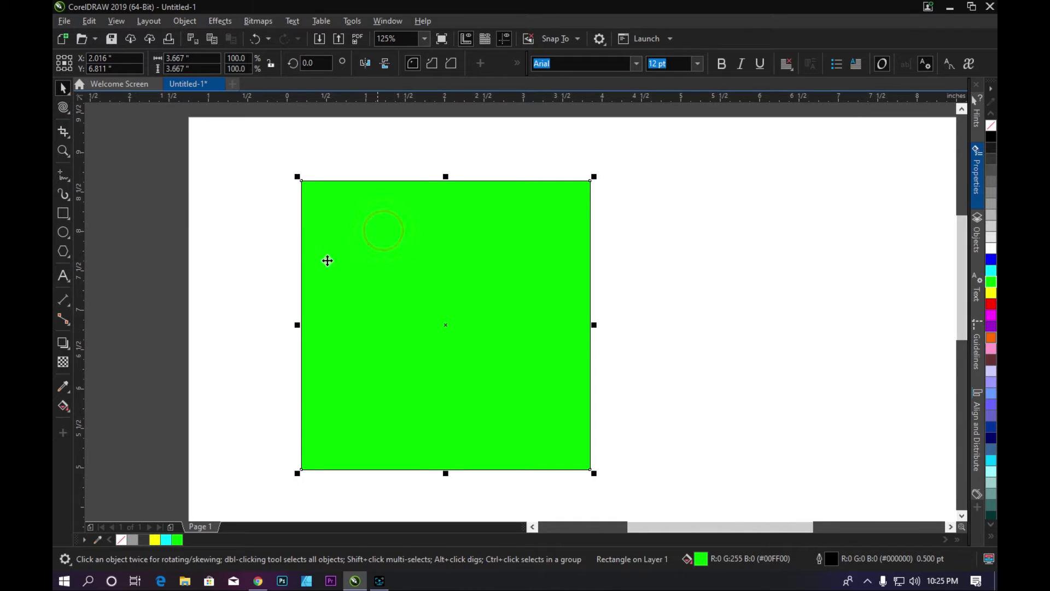
pyautogui.click(59, 110)
pyautogui.click(94, 104)
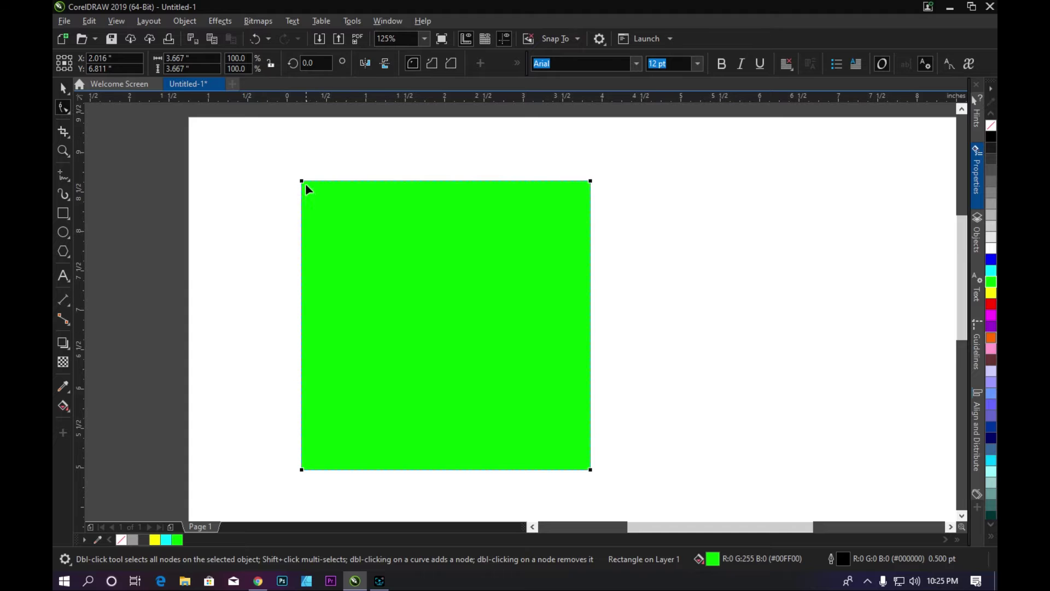
pyautogui.click(302, 181)
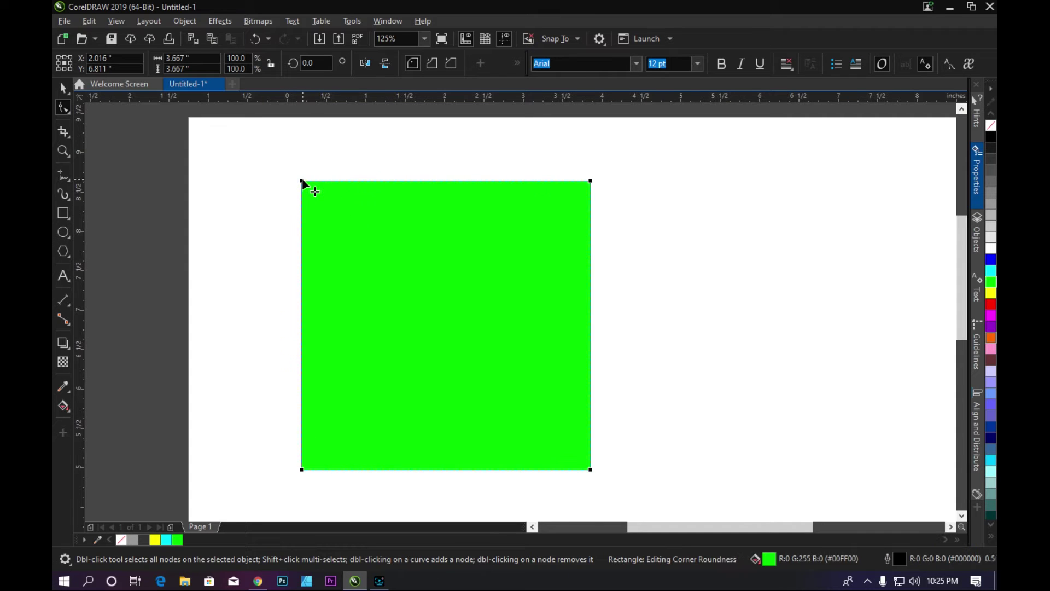
pyautogui.moveTo(302, 181); pyautogui.dragTo(275, 194)
pyautogui.hotkey('ctrl', 'z')
# - Use the Smooth brush to curve the green square's top-left corner
pyautogui.click(62, 111)
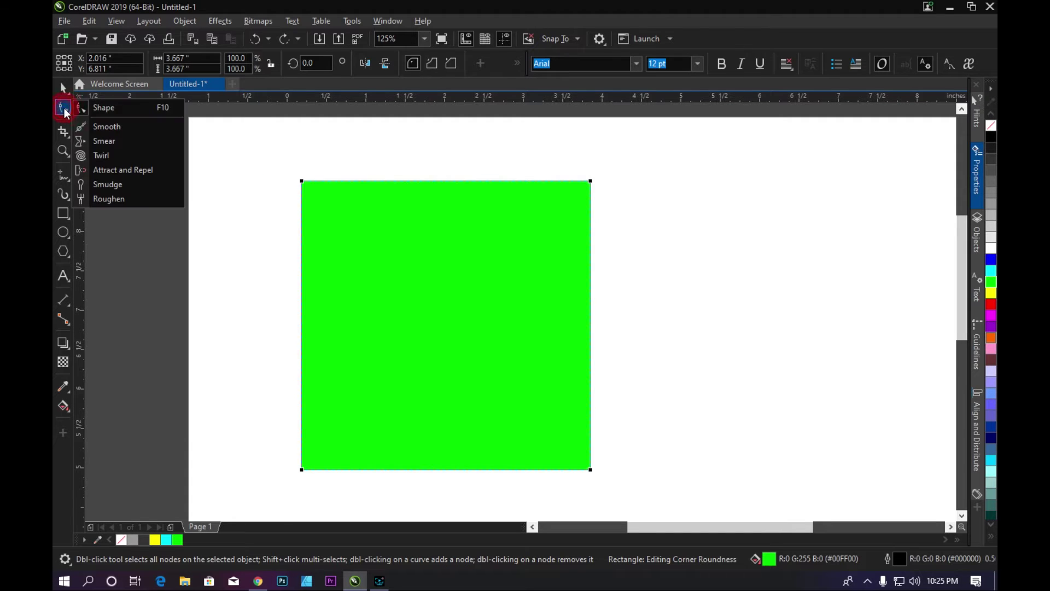
pyautogui.click(100, 127)
pyautogui.scroll(4, 301, 191)
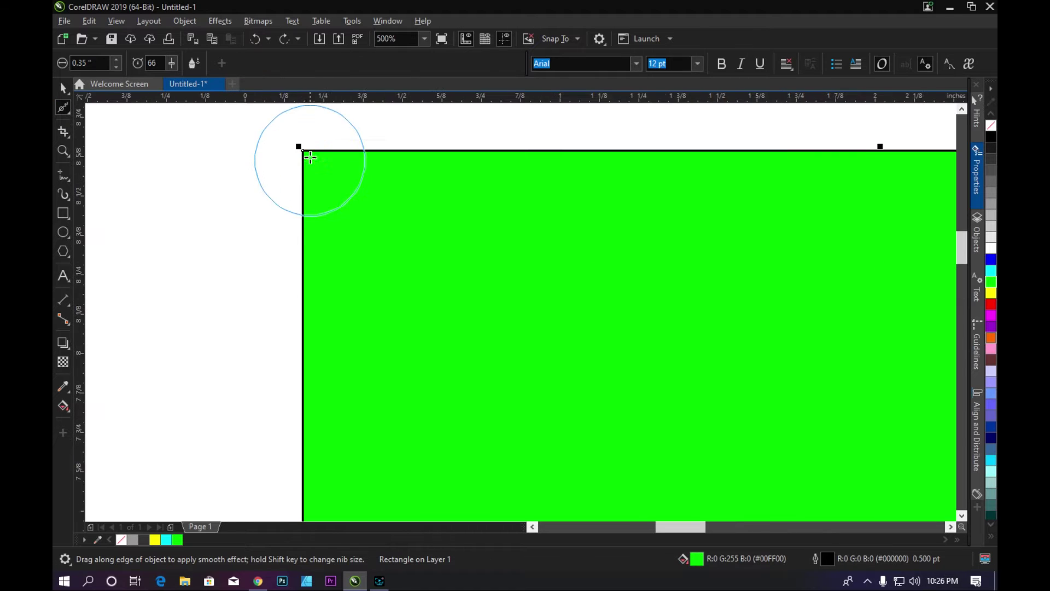
pyautogui.scroll(2, 310, 158)
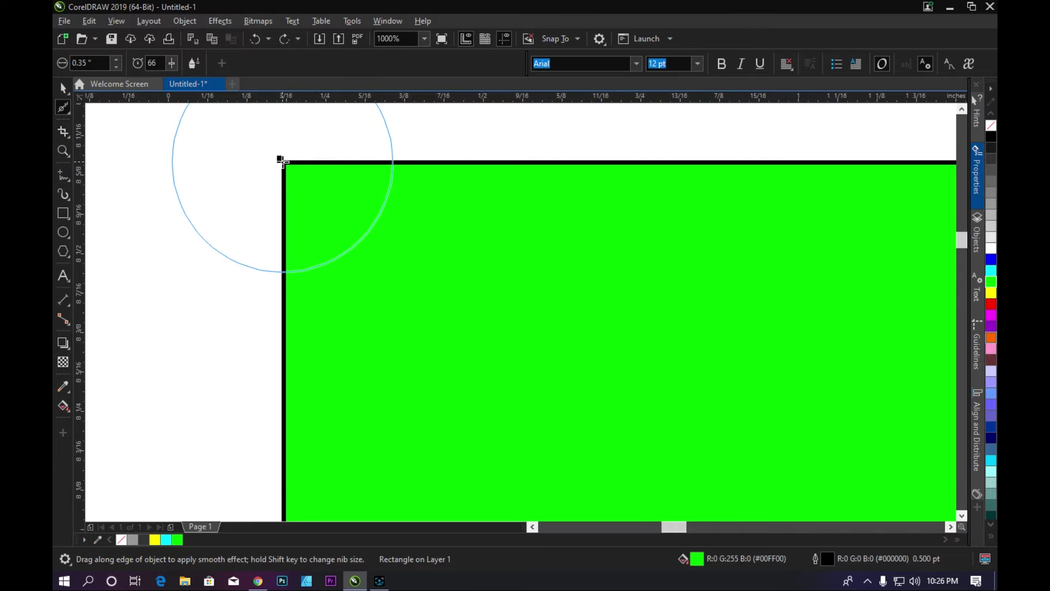
pyautogui.moveTo(281, 162); pyautogui.dragTo(370, 244)
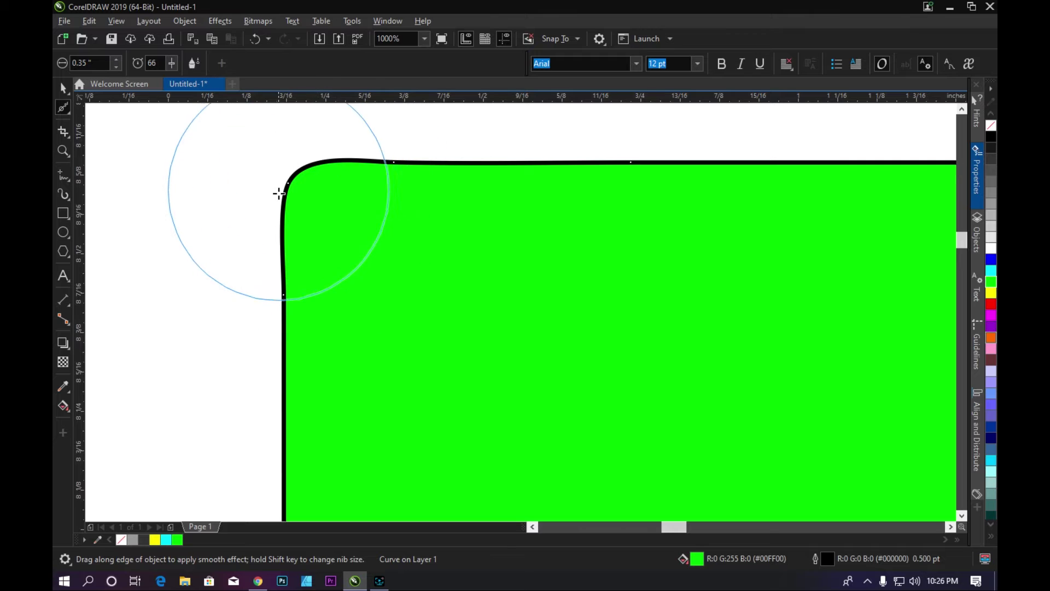
pyautogui.scroll(-1, 282, 267)
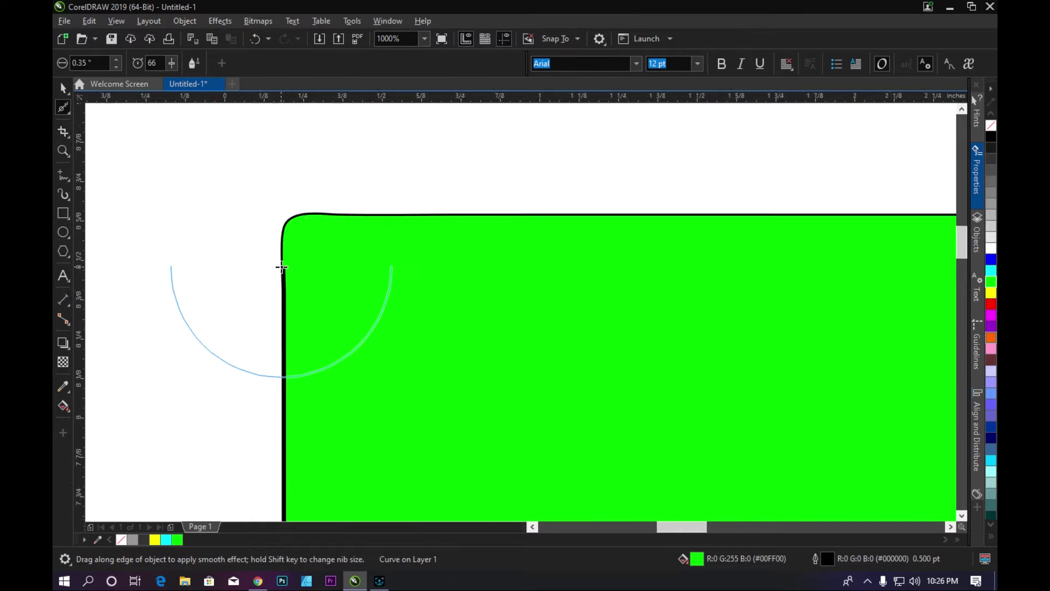
pyautogui.scroll(-1, 281, 267)
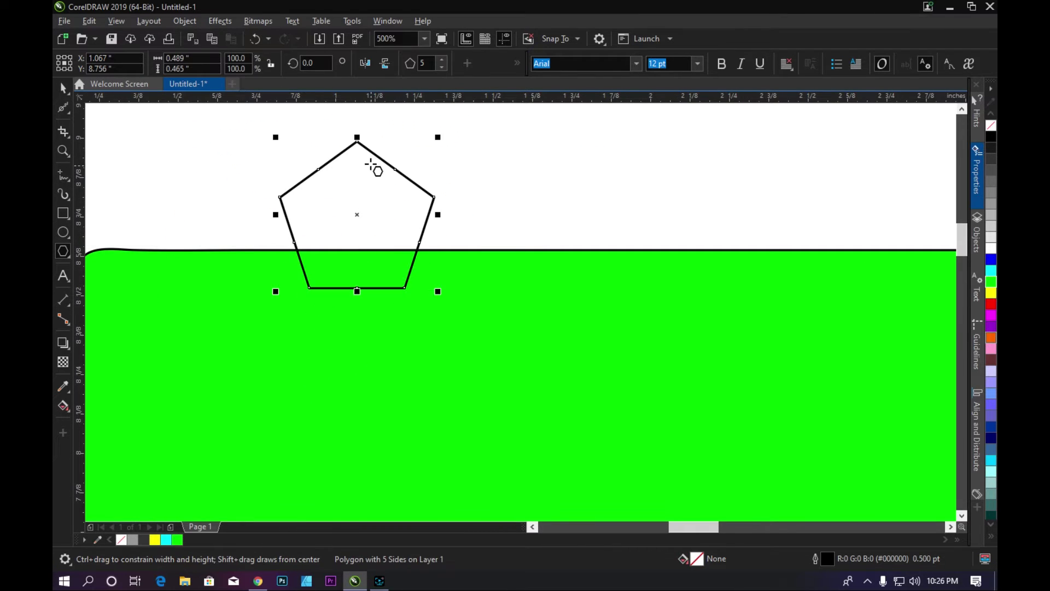
# - Smooth the pentagon's left, right and bottom-left corners with the Smooth brush
pyautogui.scroll(1, 375, 164)
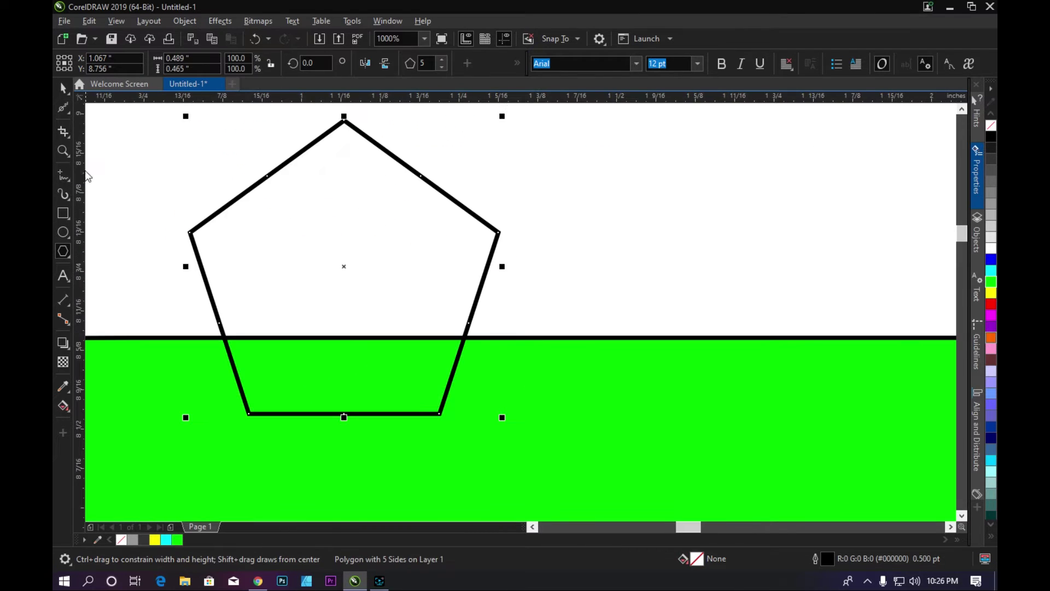
pyautogui.click(63, 108)
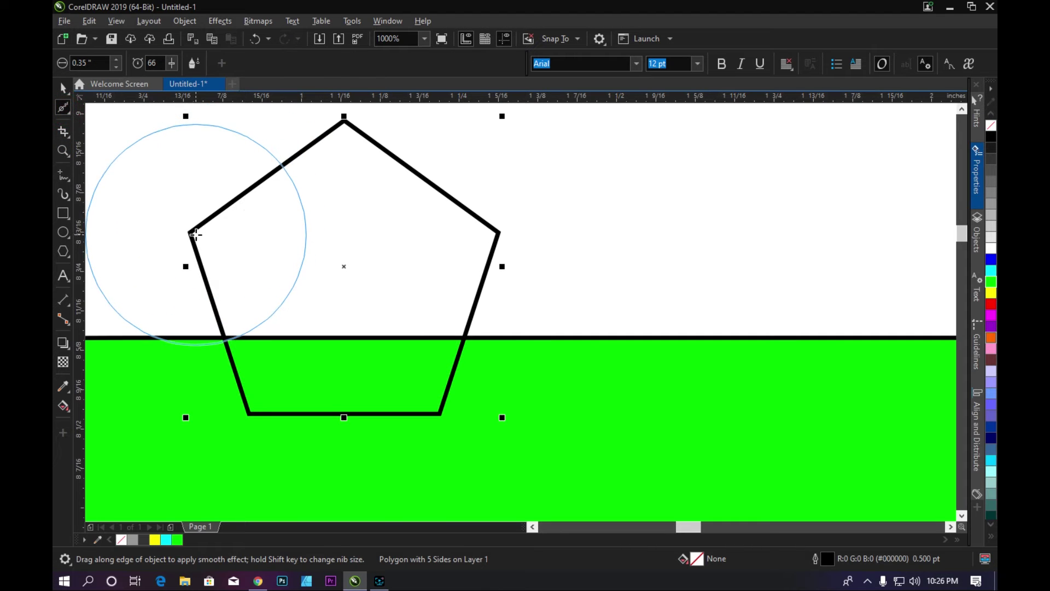
pyautogui.moveTo(190, 232); pyautogui.dragTo(258, 262)
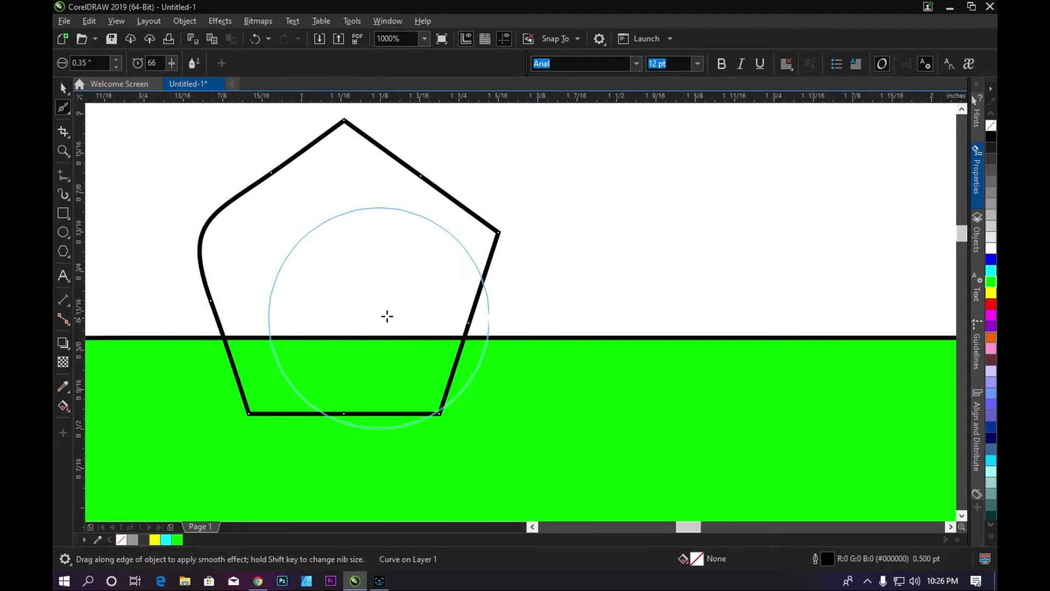
pyautogui.moveTo(496, 232); pyautogui.dragTo(419, 255)
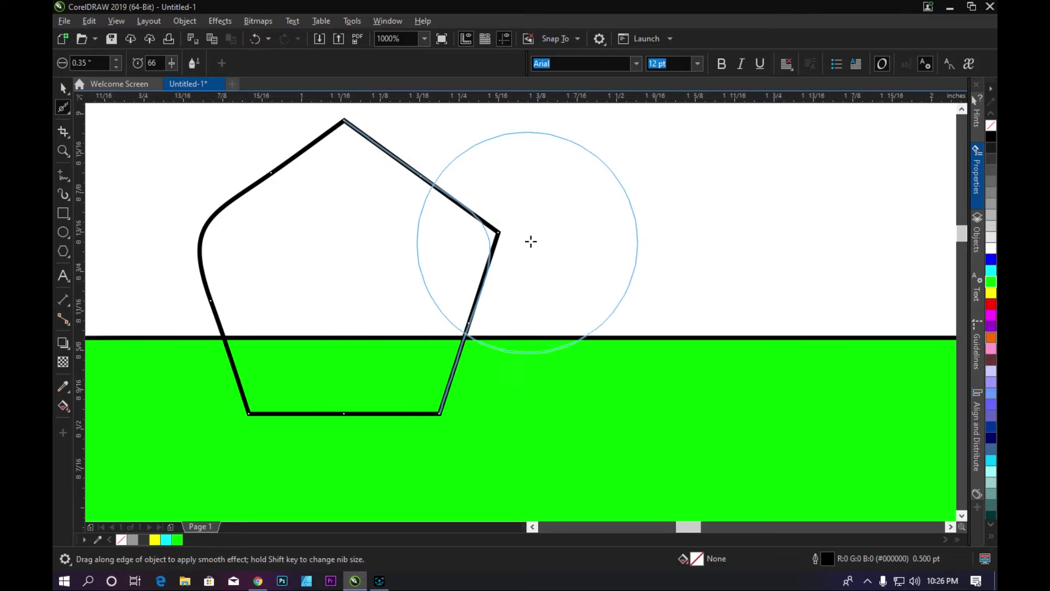
pyautogui.moveTo(346, 282); pyautogui.dragTo(464, 254)
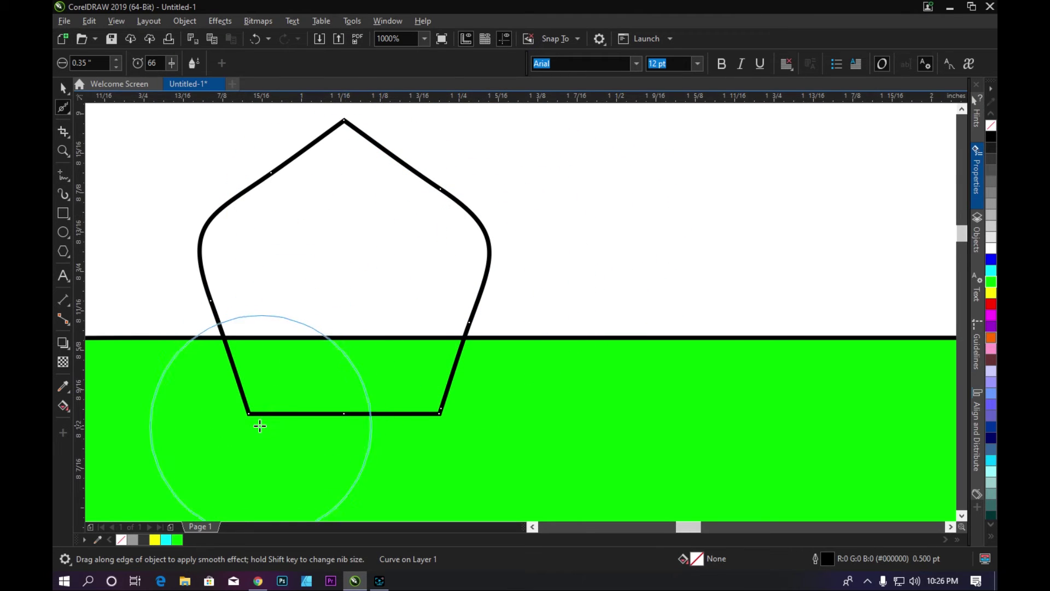
pyautogui.moveTo(248, 413)
pyautogui.mouseDown()
pyautogui.moveTo(439, 413)
pyautogui.moveTo(389, 348)
pyautogui.mouseUp()
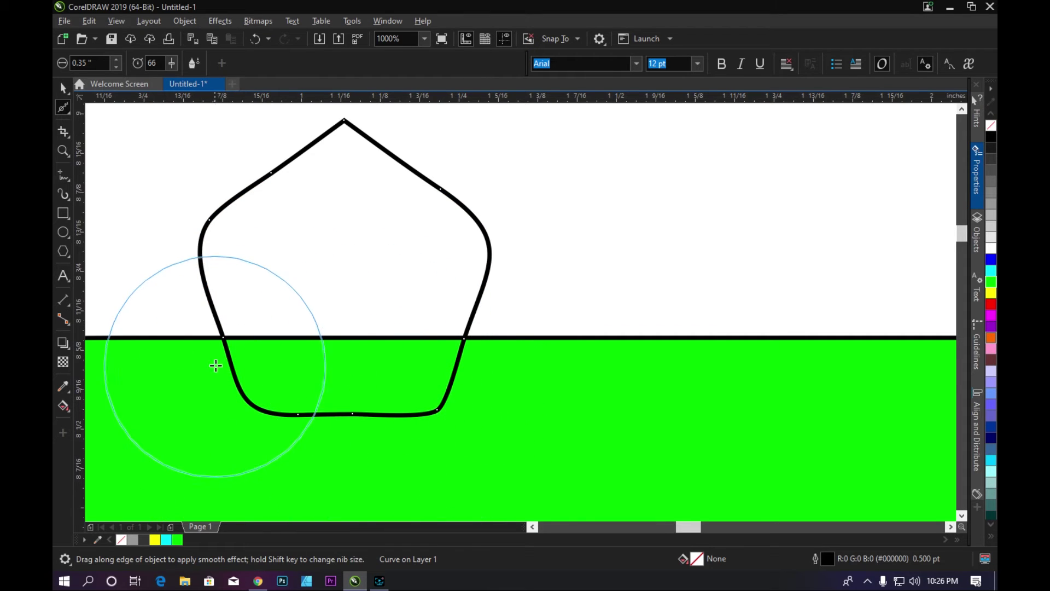
pyautogui.scroll(2, 217, 355)
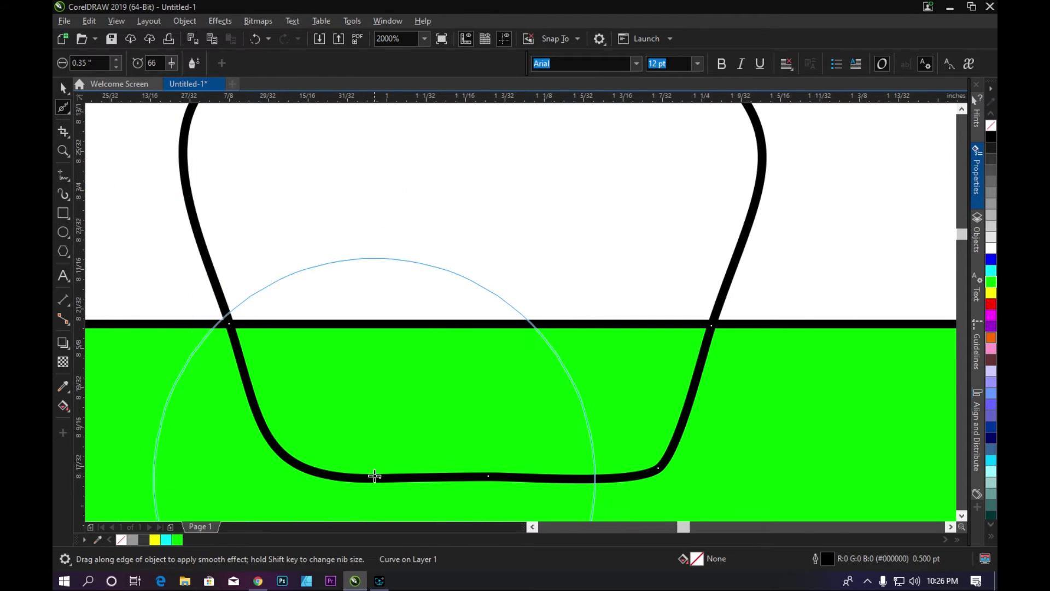
pyautogui.scroll(-2, 413, 233)
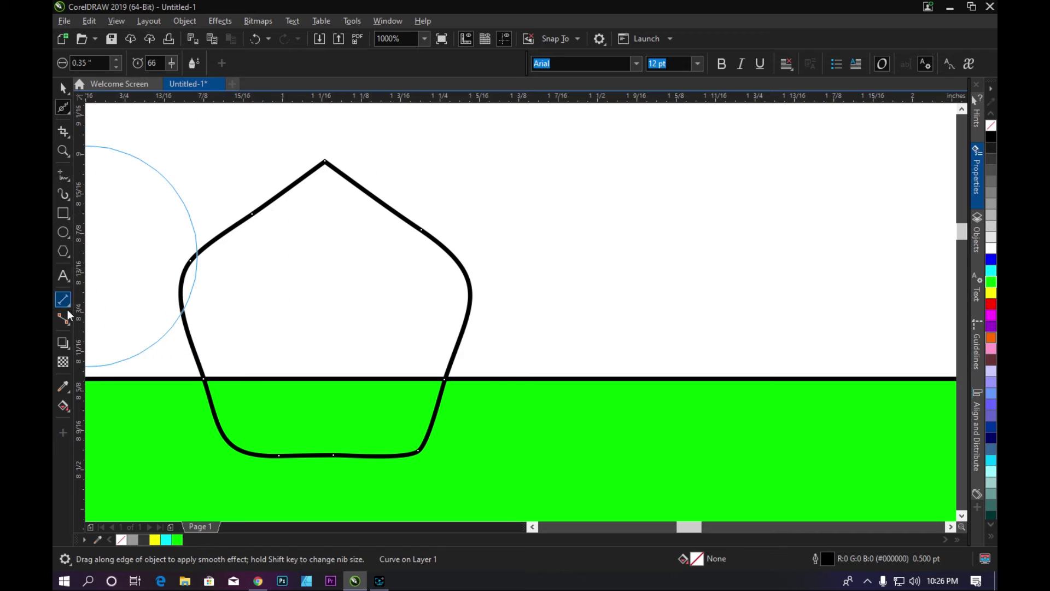
# - Reshape the pentagon's right side by dragging its nodes and curve handles with the Shape tool
pyautogui.click(63, 107)
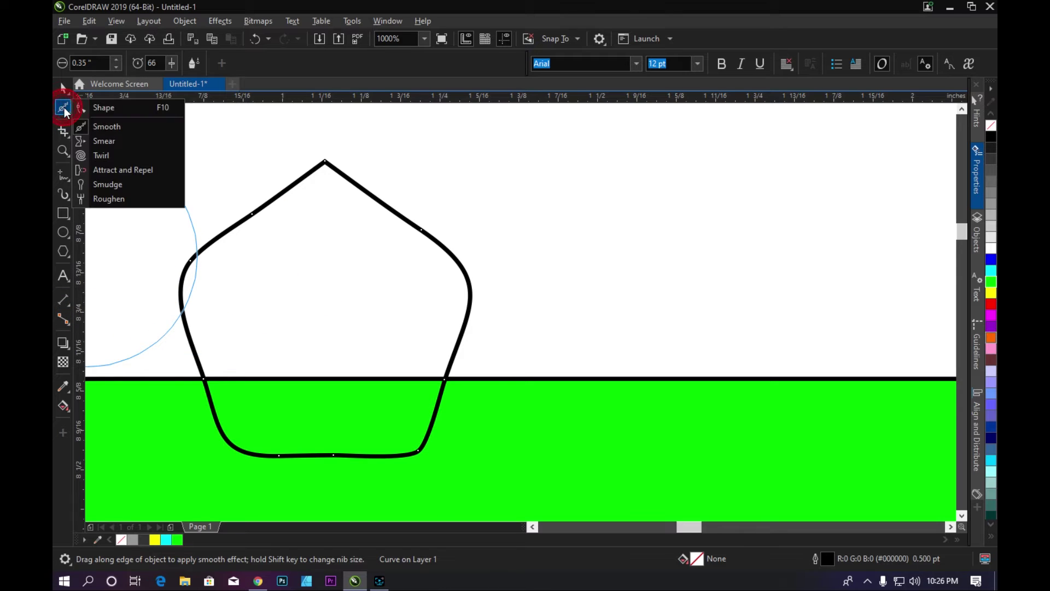
pyautogui.click(96, 108)
pyautogui.scroll(2, 257, 217)
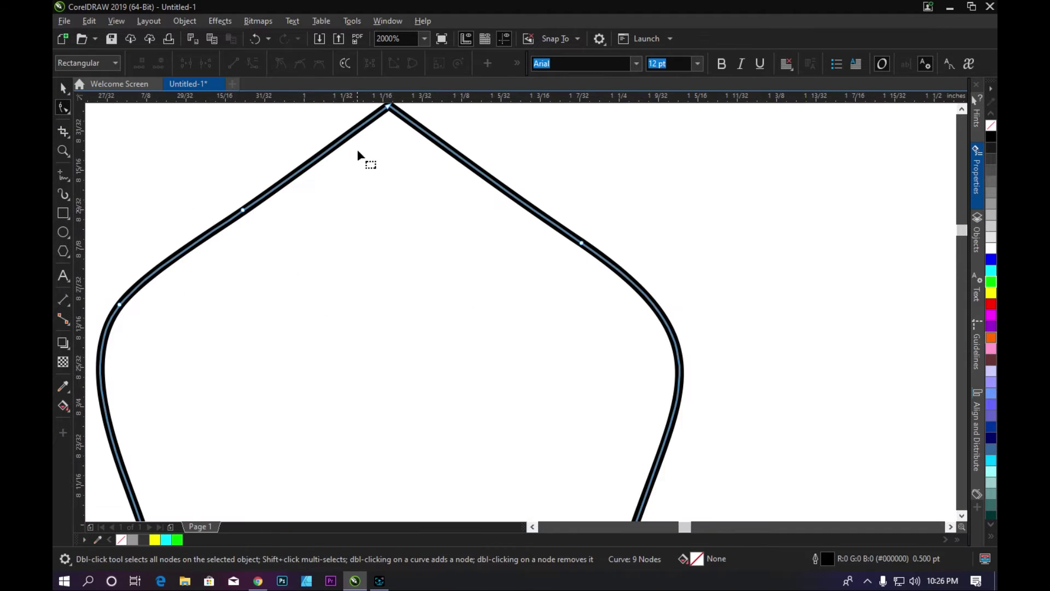
pyautogui.scroll(-2, 350, 156)
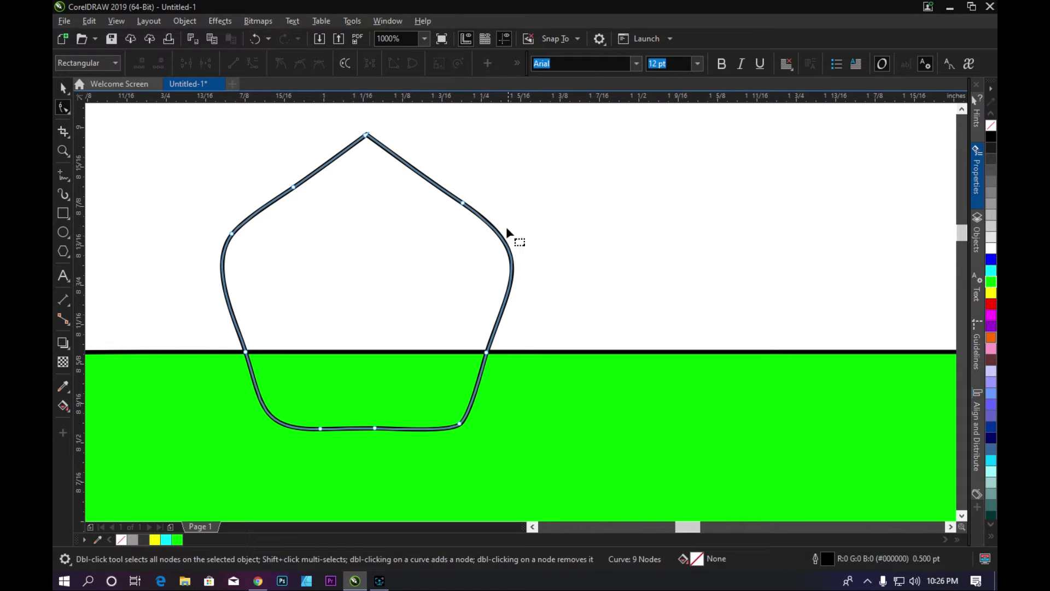
pyautogui.moveTo(468, 205); pyautogui.dragTo(511, 225)
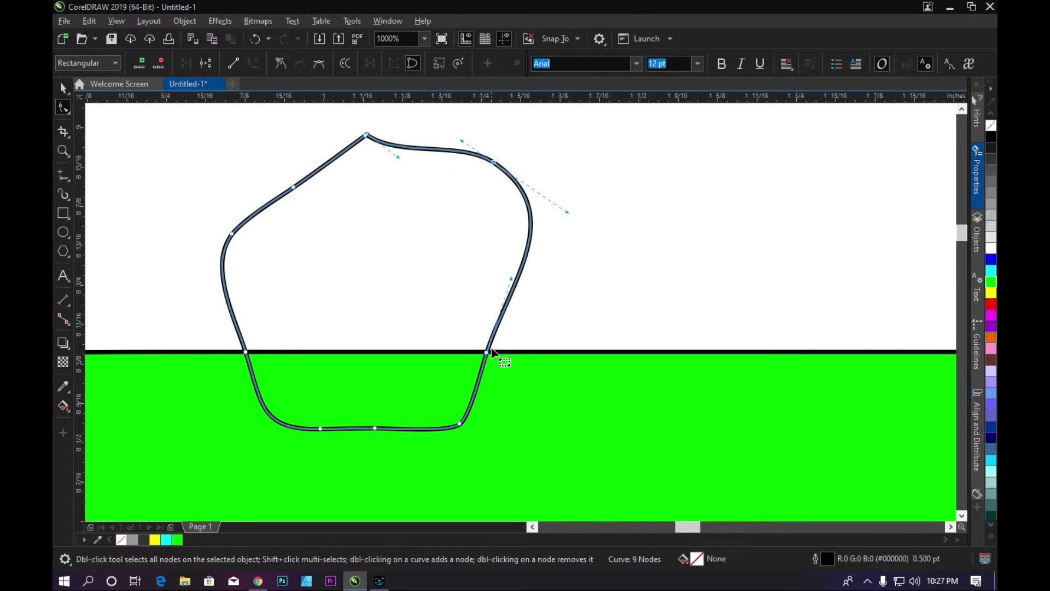
pyautogui.moveTo(487, 353); pyautogui.dragTo(515, 361)
pyautogui.moveTo(540, 287); pyautogui.dragTo(471, 289)
pyautogui.moveTo(565, 212); pyautogui.dragTo(536, 235)
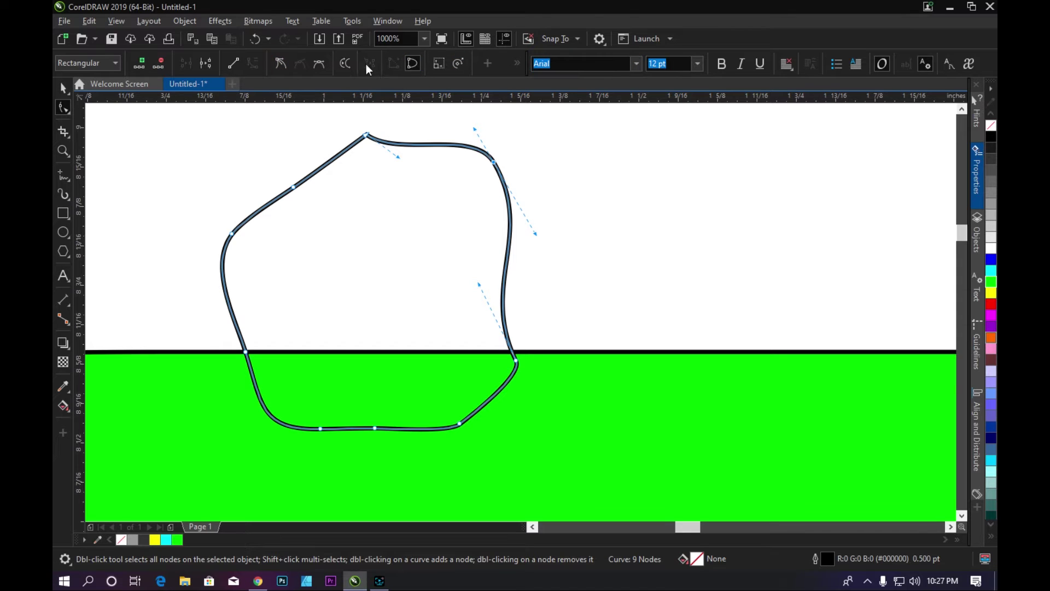
pyautogui.click(281, 64)
# - Undo the node edits and delete the pentagon
pyautogui.moveTo(494, 162); pyautogui.dragTo(480, 257)
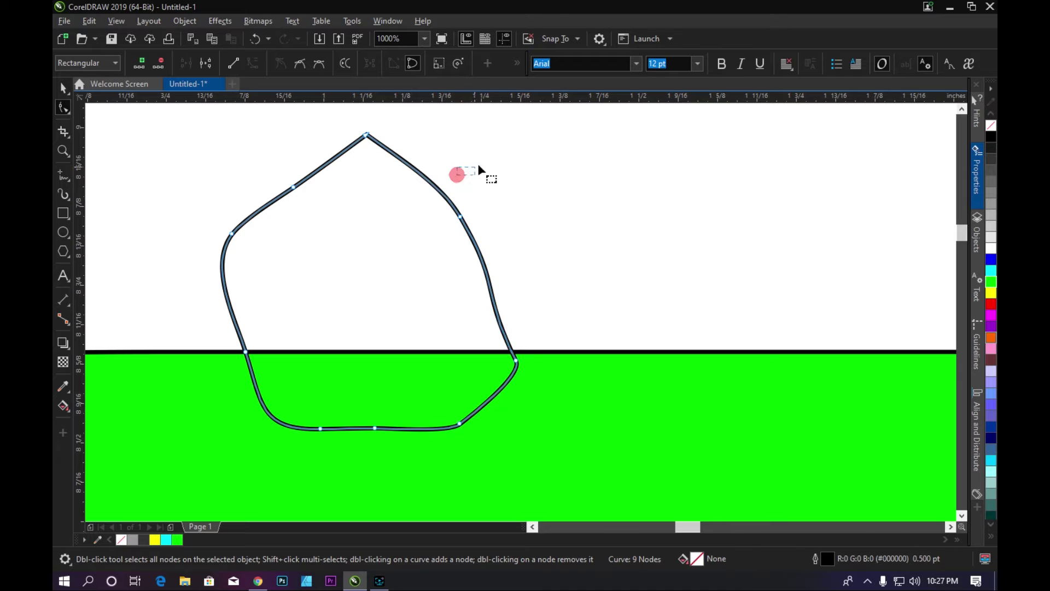
pyautogui.moveTo(479, 169); pyautogui.dragTo(478, 170)
pyautogui.hotkey('ctrl', 'z')
pyautogui.hotkey('ctrl', 'z')
pyautogui.hotkey('ctrl', 'z')
pyautogui.hotkey('ctrl', 'z')
pyautogui.hotkey('ctrl', 'z')
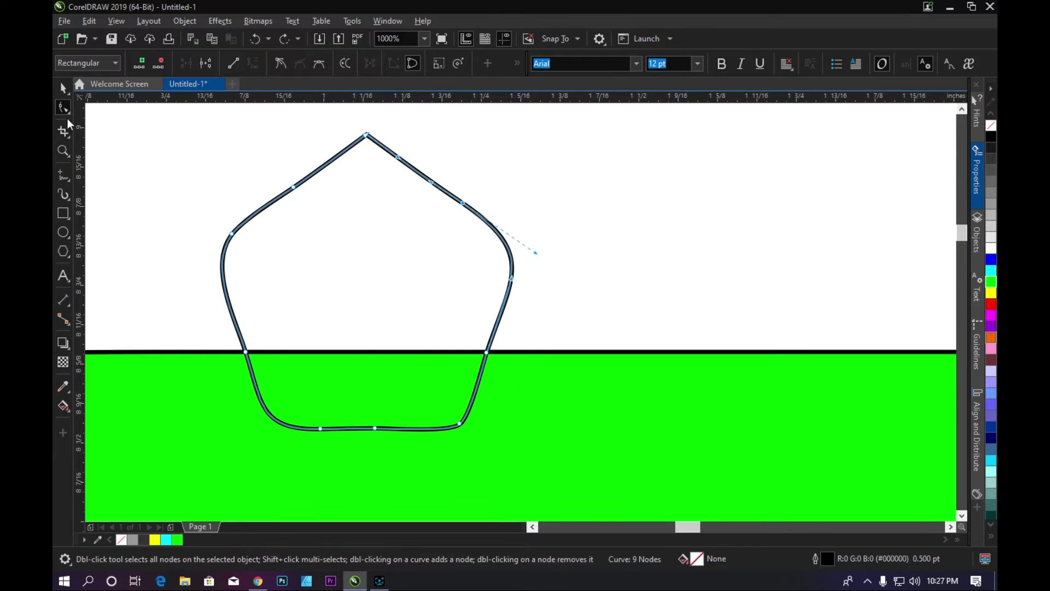
pyautogui.click(62, 87)
pyautogui.press('Delete')
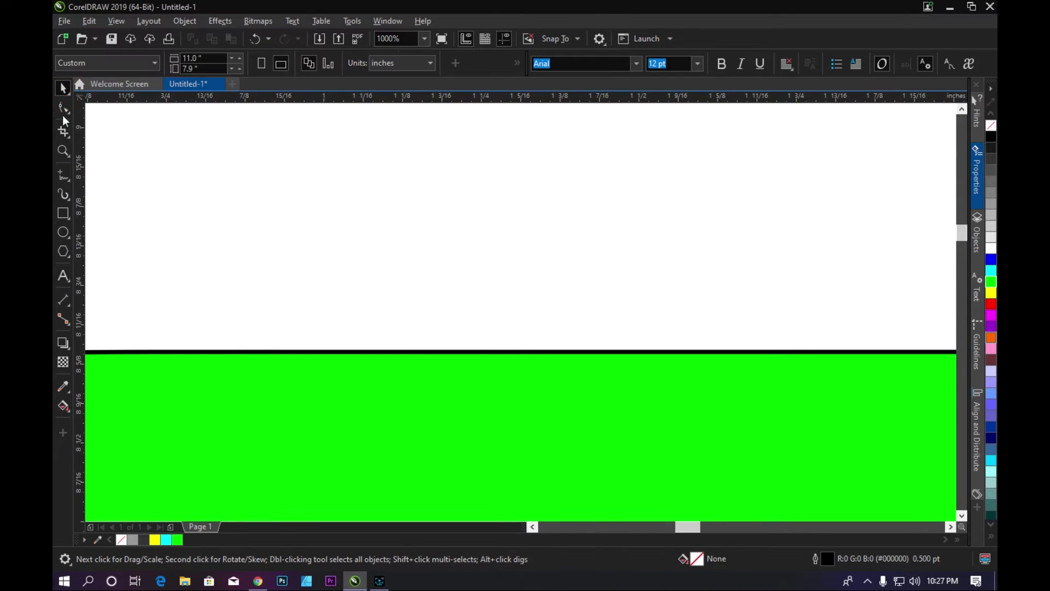
# - Select the Smooth brush from the Shape tool flyout
pyautogui.click(64, 112)
pyautogui.click(68, 111)
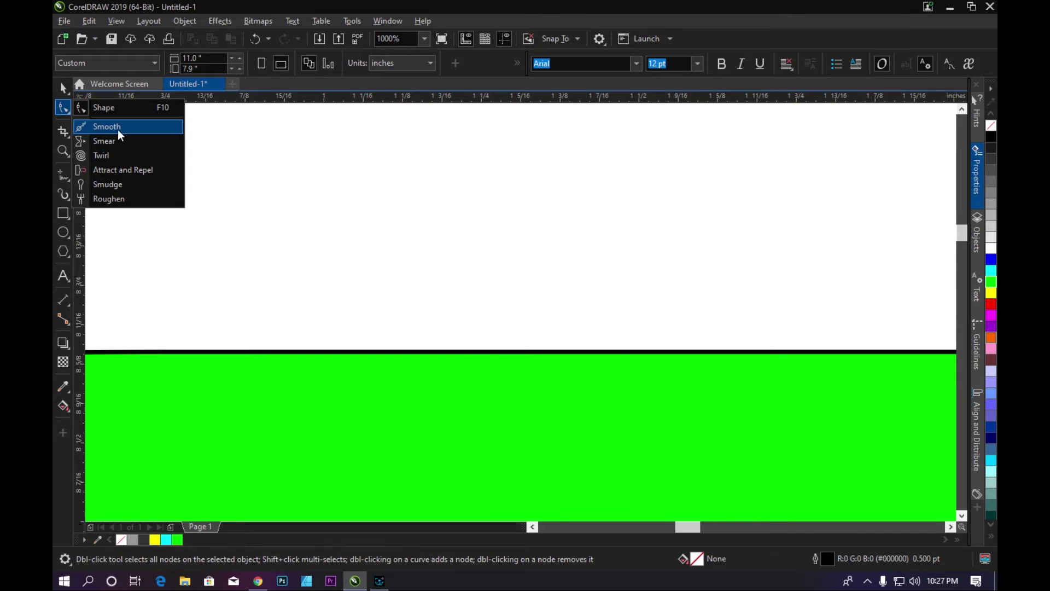
pyautogui.click(119, 135)
pyautogui.scroll(-2, 547, 268)
pyautogui.scroll(1, 297, 279)
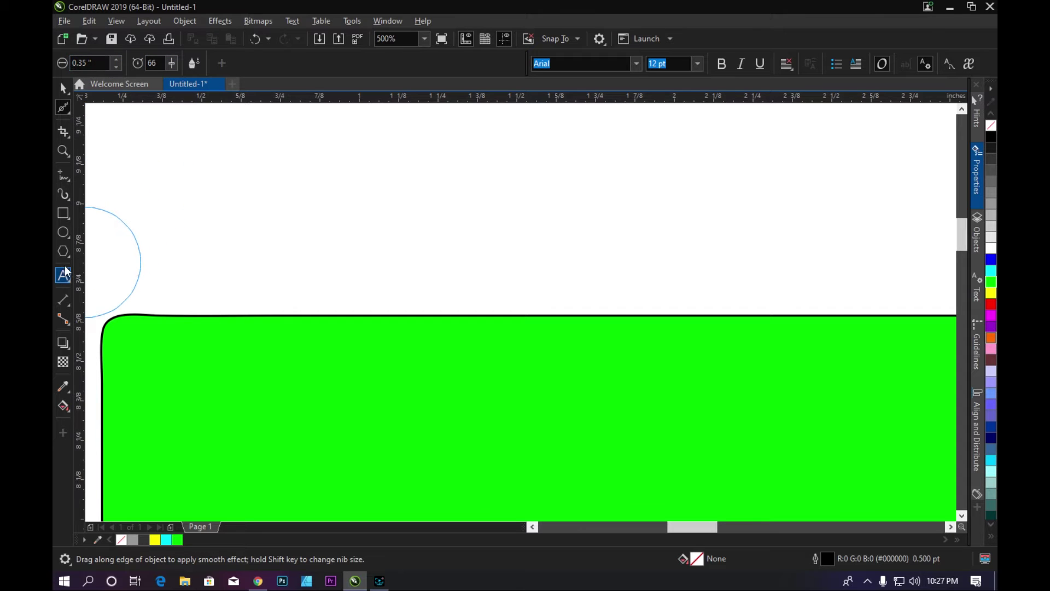
# - Draw a dark grey pentagon and move it just above the green shape
pyautogui.click(62, 251)
pyautogui.moveTo(282, 186); pyautogui.dragTo(394, 336)
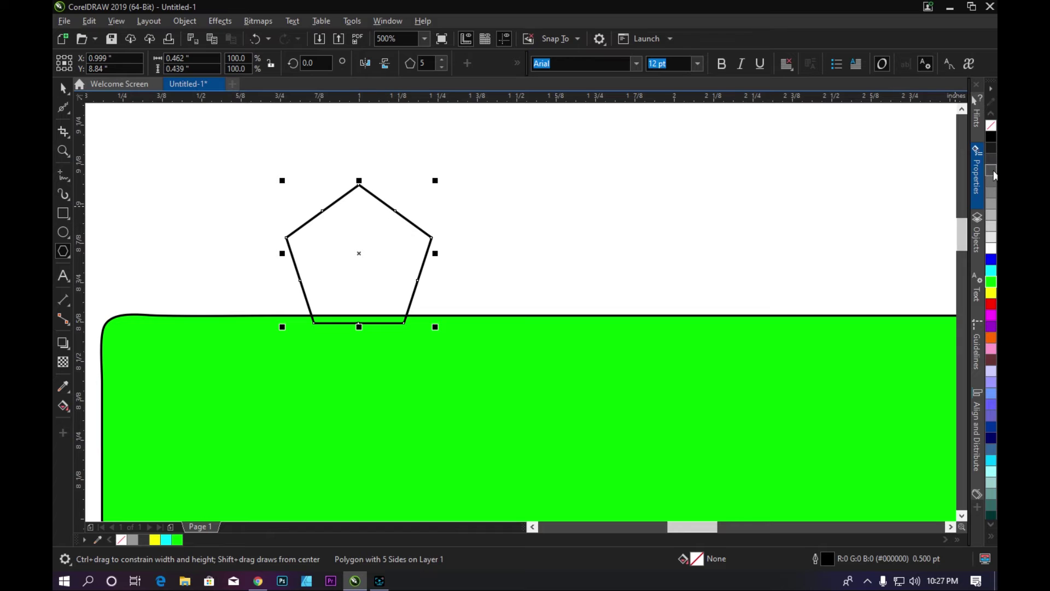
pyautogui.click(993, 172)
pyautogui.click(61, 87)
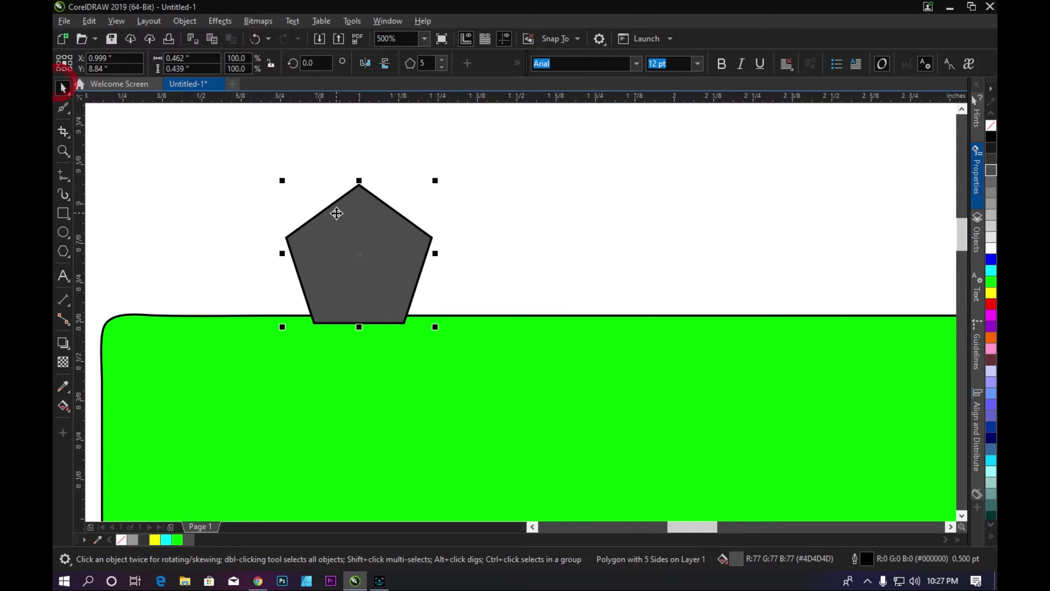
pyautogui.moveTo(336, 213); pyautogui.dragTo(343, 183)
pyautogui.click(63, 107)
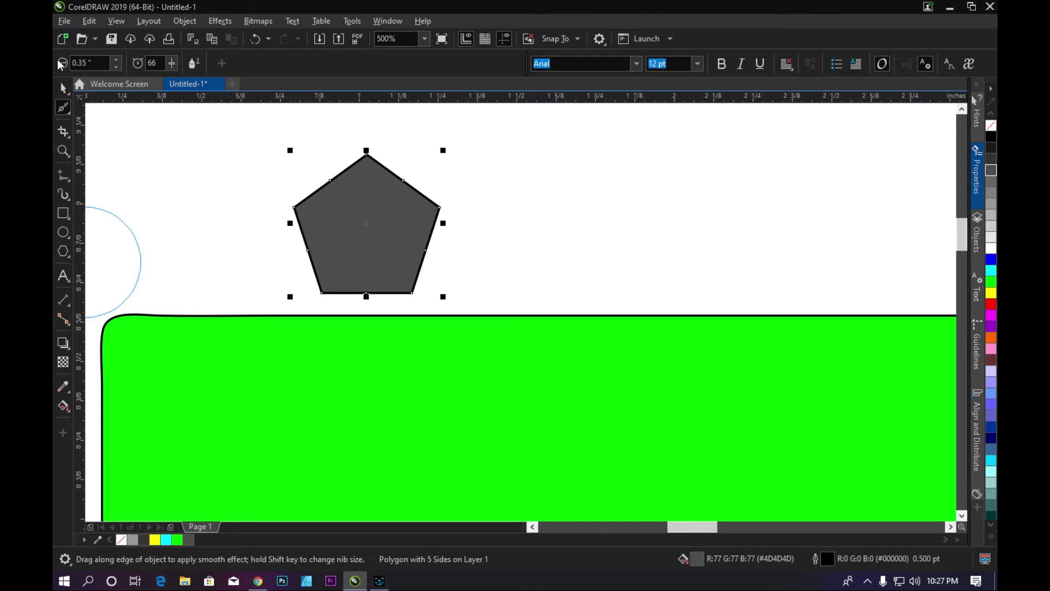
# - Set the smoothing nib to 12 inches and test a stroke on the pentagon
pyautogui.moveTo(94, 63); pyautogui.dragTo(54, 65)
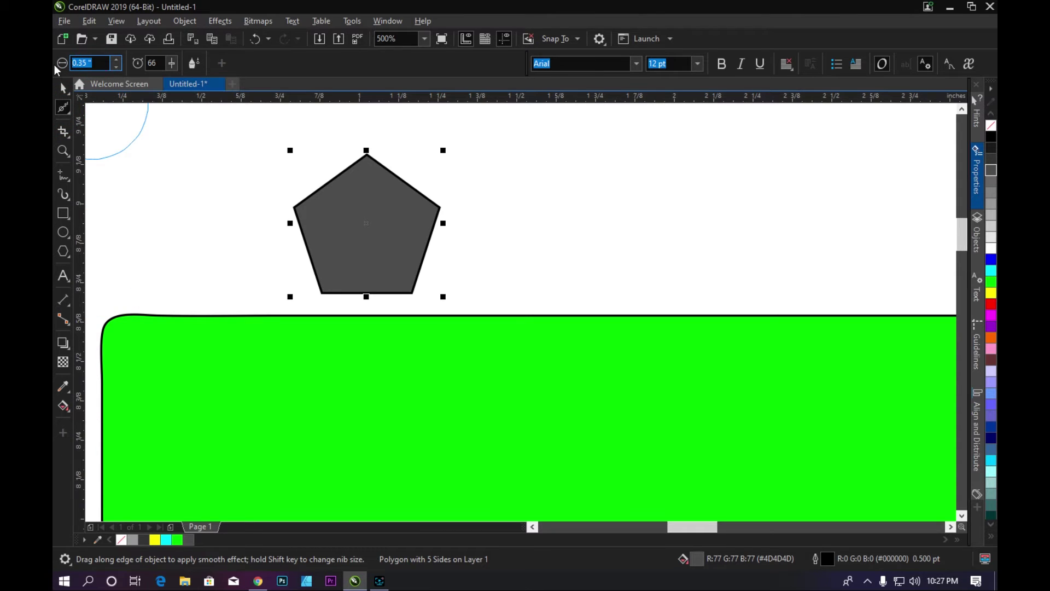
pyautogui.write('12')
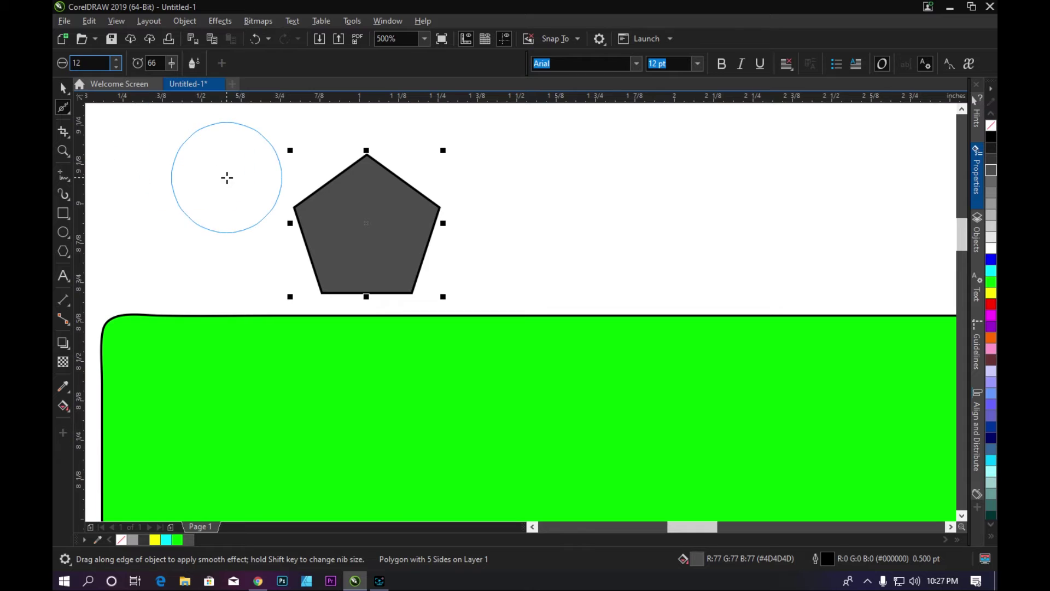
pyautogui.moveTo(328, 223); pyautogui.dragTo(285, 210)
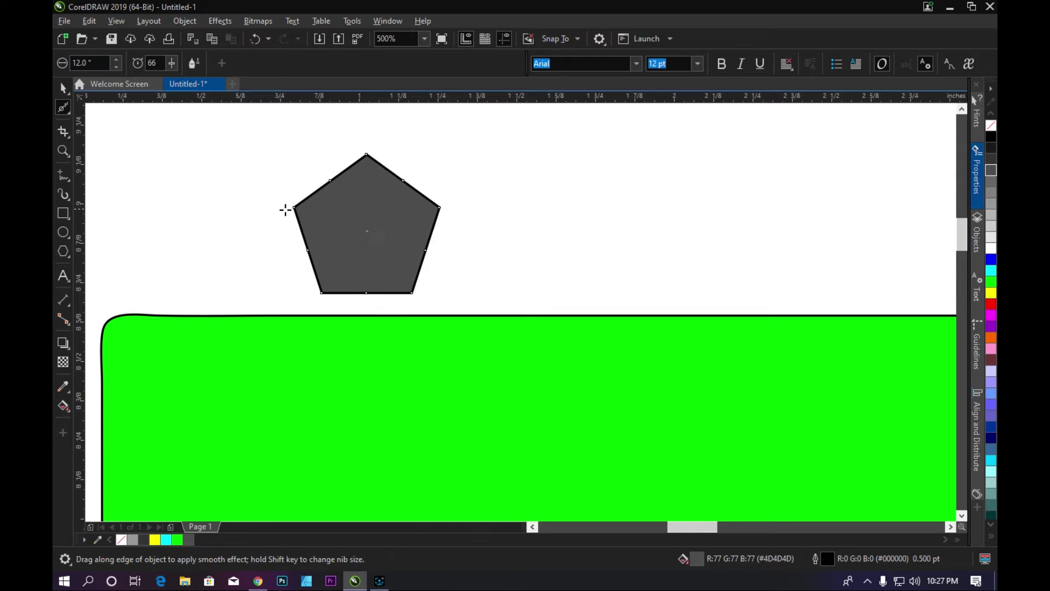
pyautogui.press('Delete')
# - Undo back to the unfilled pentagon outline resting on the green shape
pyautogui.scroll(-4, 334, 238)
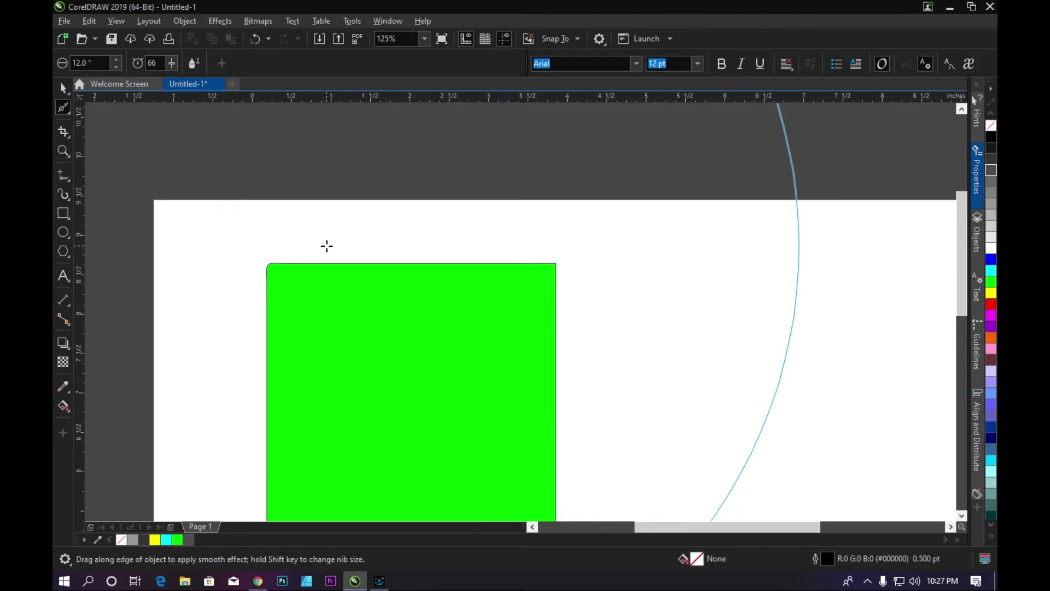
pyautogui.scroll(-4, 372, 252)
pyautogui.hotkey('ctrl', 'z')
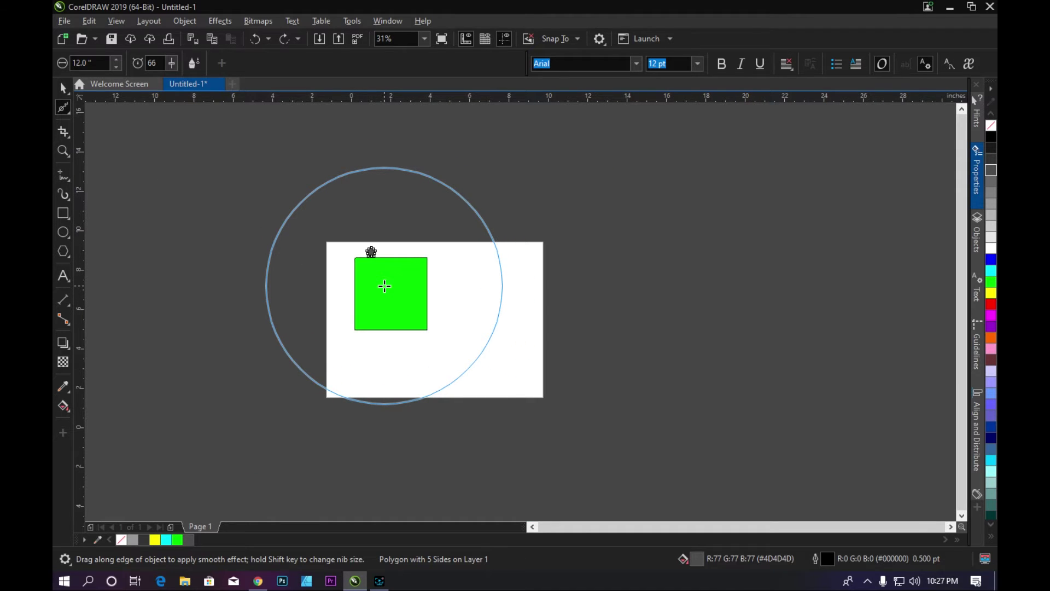
pyautogui.scroll(2, 370, 244)
pyautogui.scroll(2, 401, 358)
pyautogui.scroll(2, 383, 329)
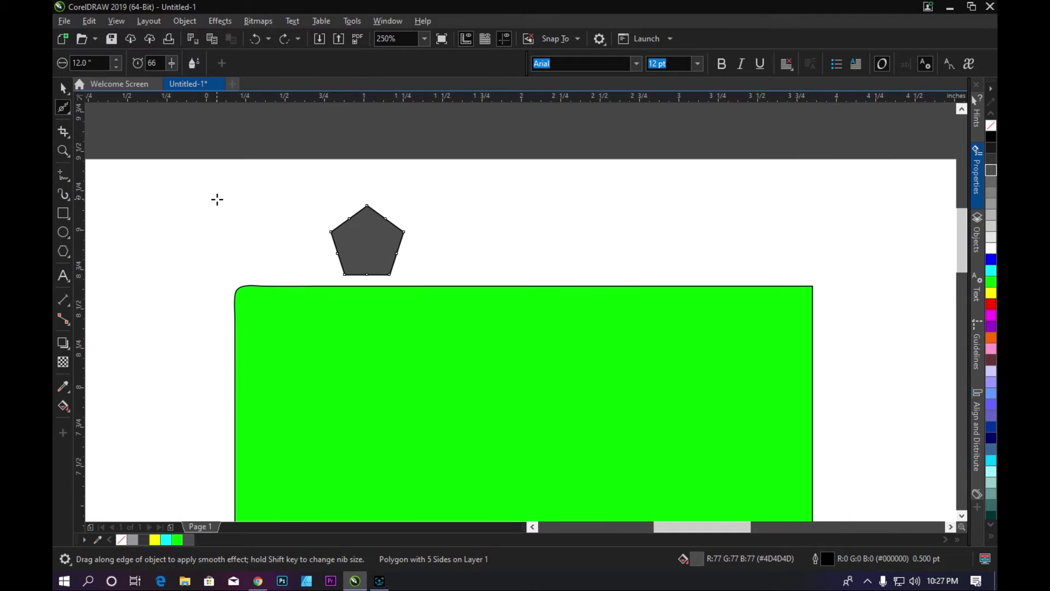
pyautogui.hotkey('ctrl', 'z')
pyautogui.hotkey('ctrl', 'z')
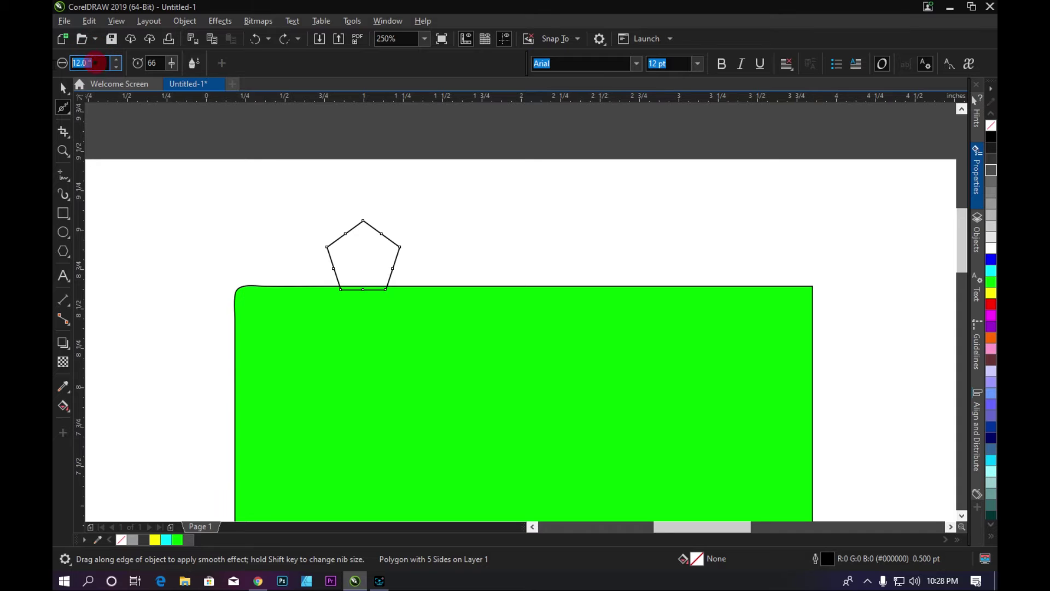
# - Set the nib to 0.1 inch and gently smooth the pentagon's left corner, undoing the extra stroke
pyautogui.write('0.')
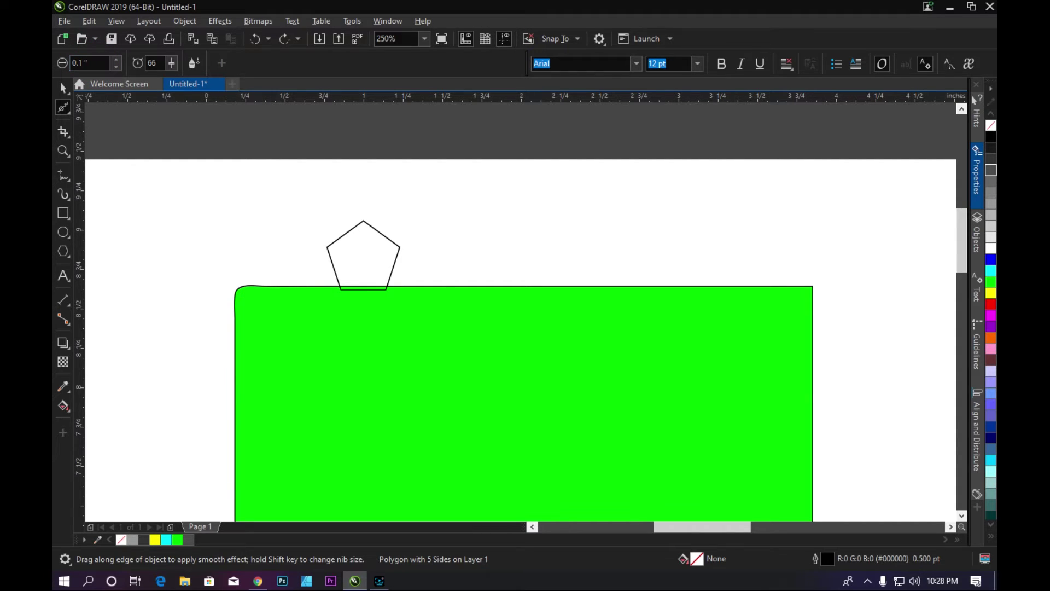
pyautogui.scroll(2, 343, 241)
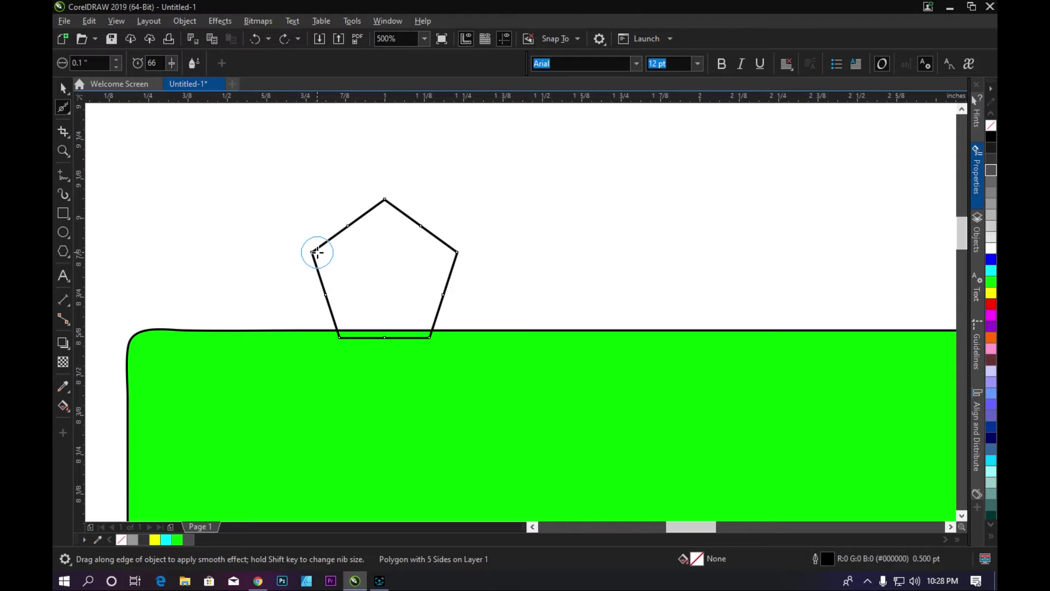
pyautogui.moveTo(314, 253); pyautogui.dragTo(352, 262)
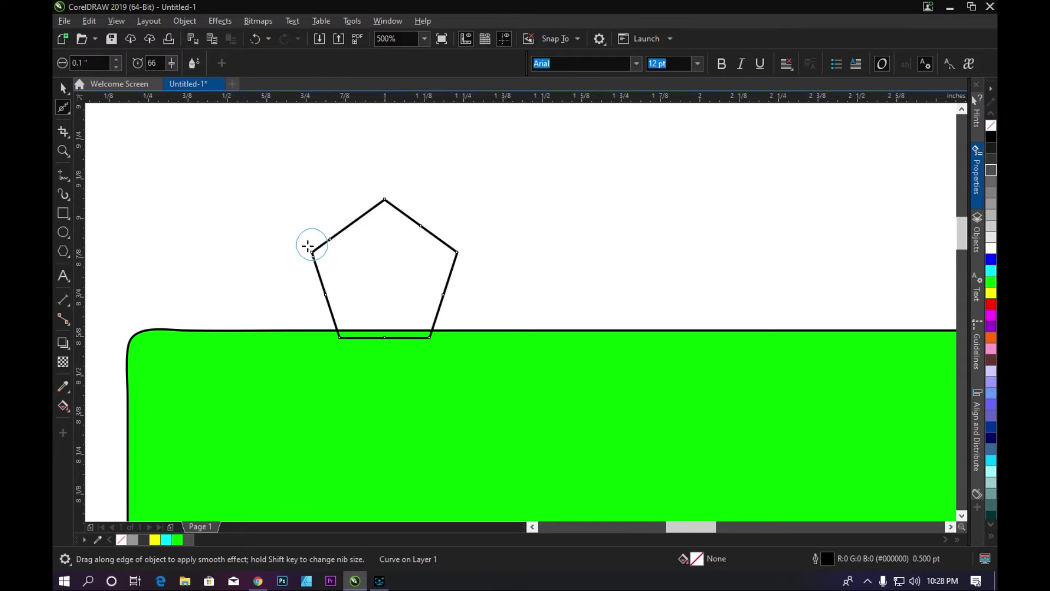
pyautogui.scroll(8, 315, 253)
pyautogui.moveTo(379, 262); pyautogui.dragTo(625, 306)
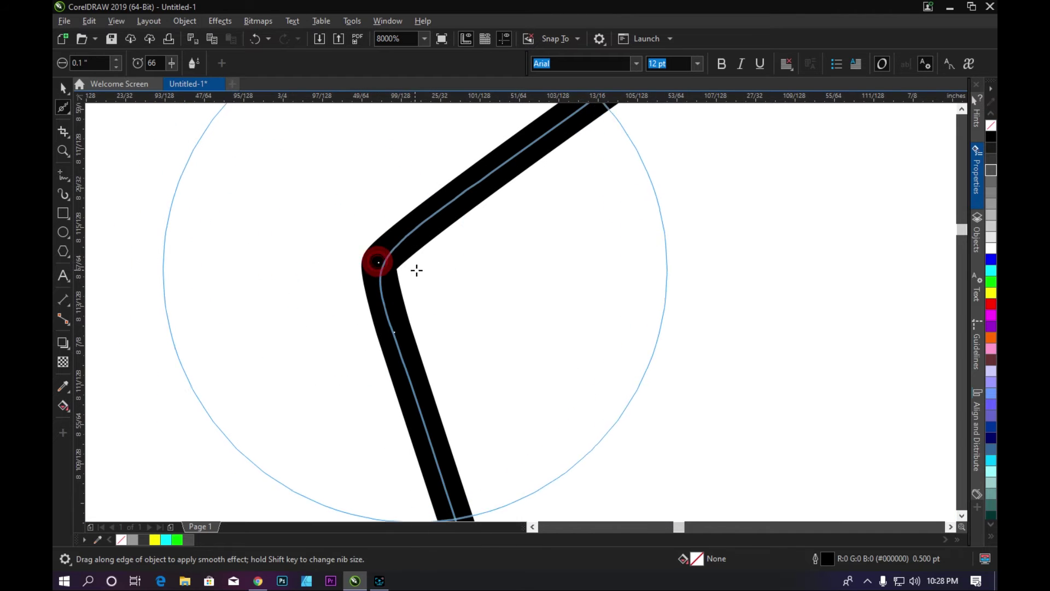
pyautogui.scroll(-2, 345, 277)
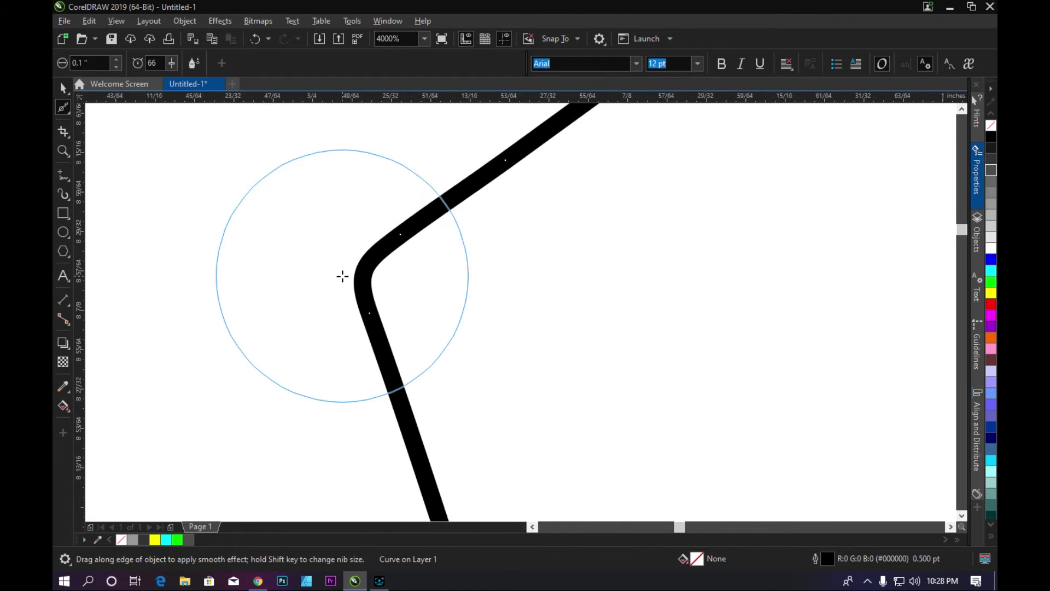
pyautogui.scroll(-4, 345, 277)
pyautogui.hotkey('ctrl', 'z')
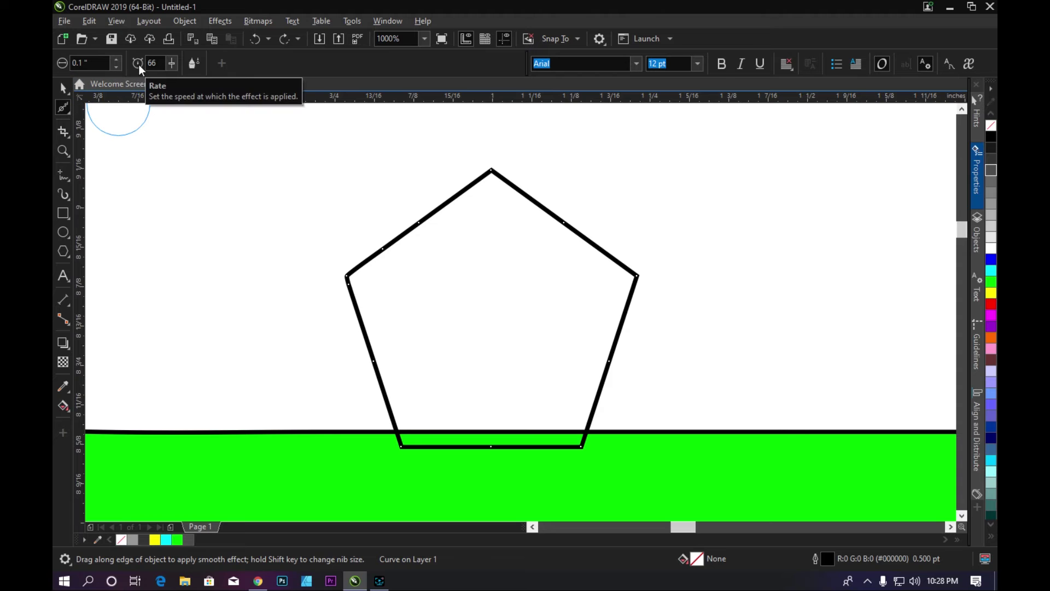
# - Round off the pentagon's top corner with the Smooth brush
pyautogui.scroll(4, 491, 172)
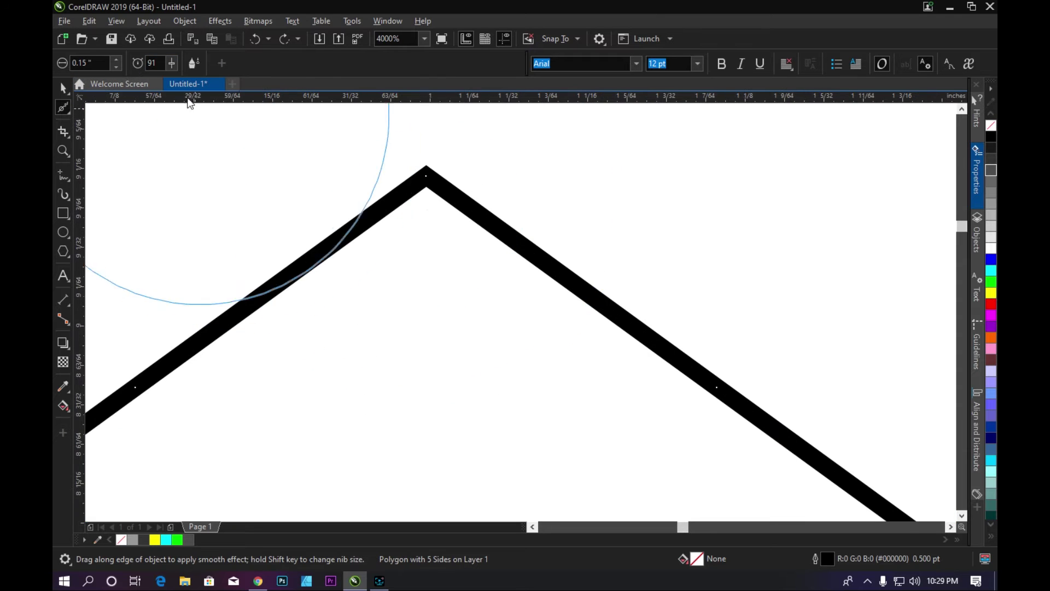
pyautogui.moveTo(427, 170); pyautogui.dragTo(448, 279)
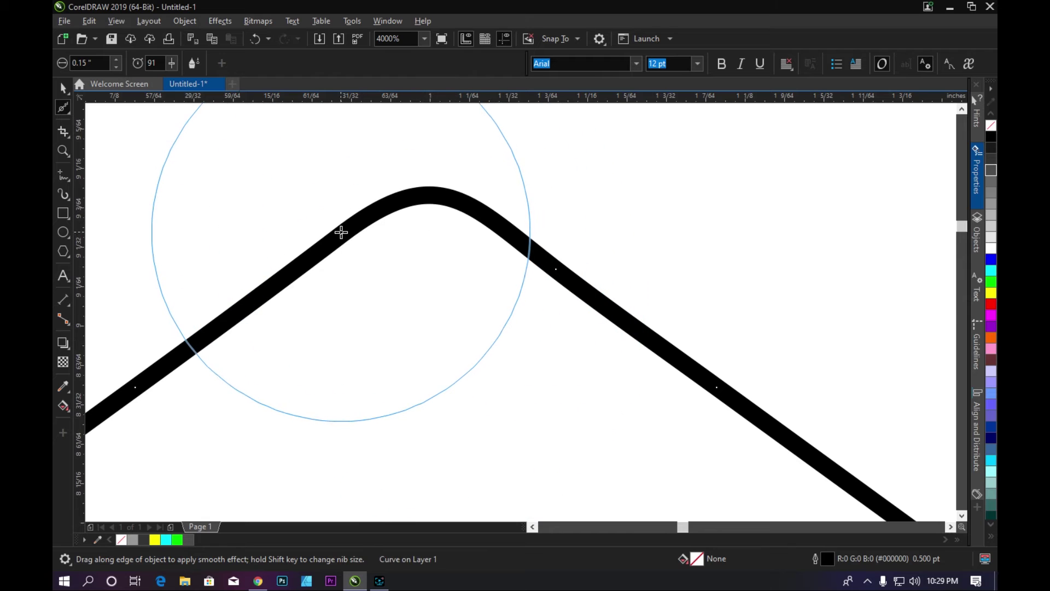
pyautogui.scroll(-2, 432, 225)
pyautogui.scroll(-2, 432, 225)
pyautogui.scroll(2, 284, 317)
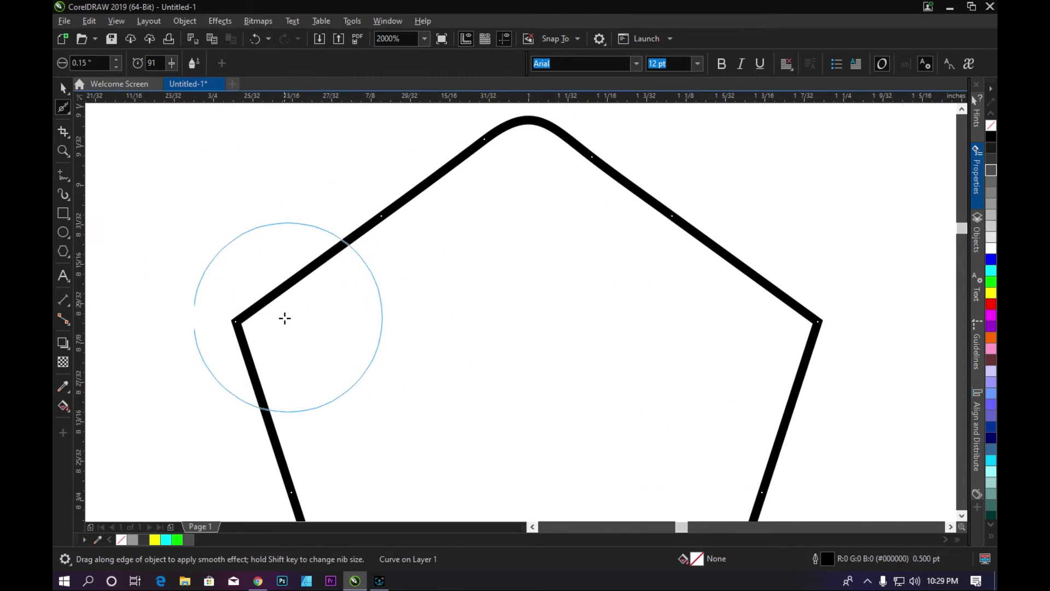
# - Try smoothing the pentagon's left corner, undoing each attempt to keep it sharp
pyautogui.moveTo(237, 317); pyautogui.dragTo(268, 319)
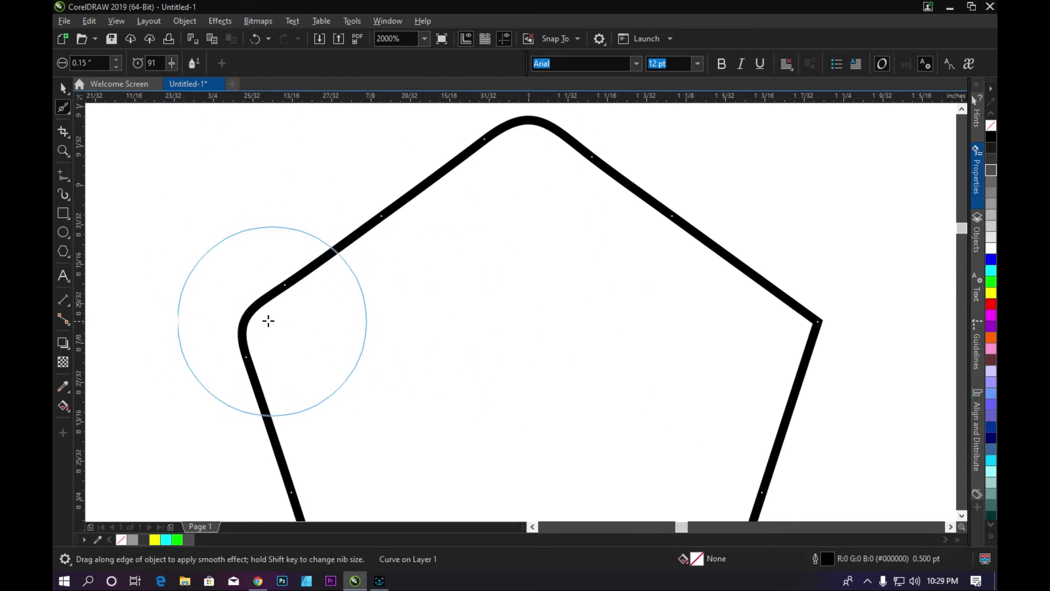
pyautogui.moveTo(174, 64); pyautogui.dragTo(196, 77)
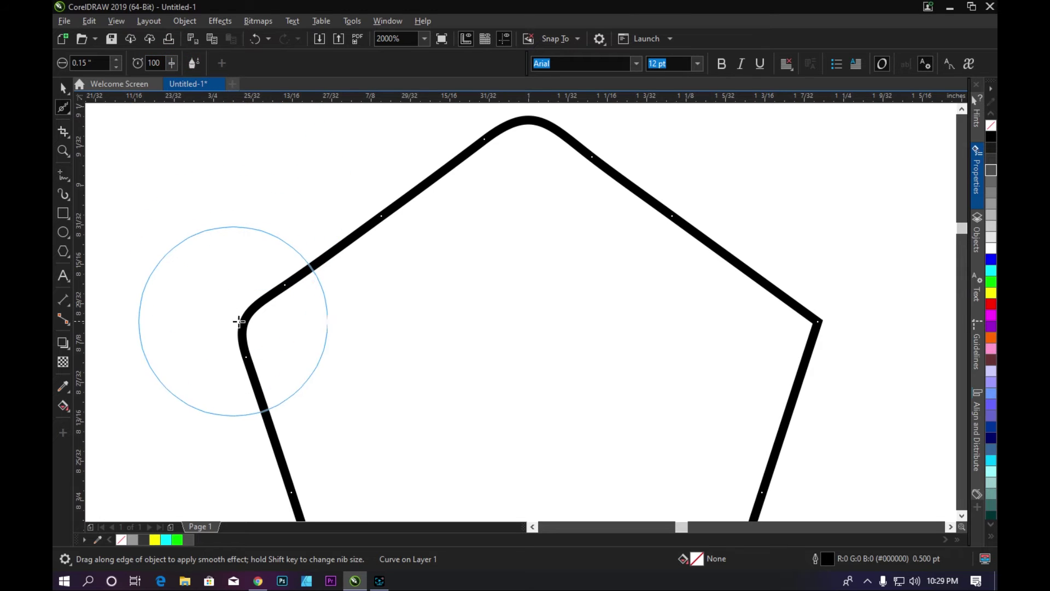
pyautogui.moveTo(284, 287)
pyautogui.mouseDown()
pyautogui.moveTo(313, 299)
pyautogui.moveTo(265, 201)
pyautogui.mouseUp()
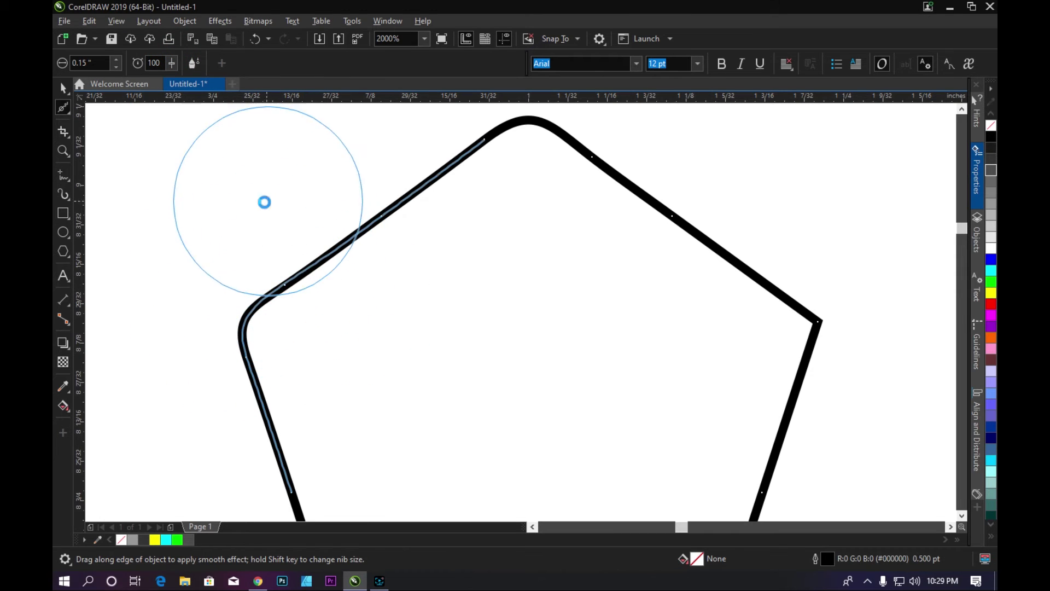
pyautogui.hotkey('ctrl', 'z')
pyautogui.hotkey('ctrl', 'z')
pyautogui.moveTo(238, 326); pyautogui.dragTo(397, 338)
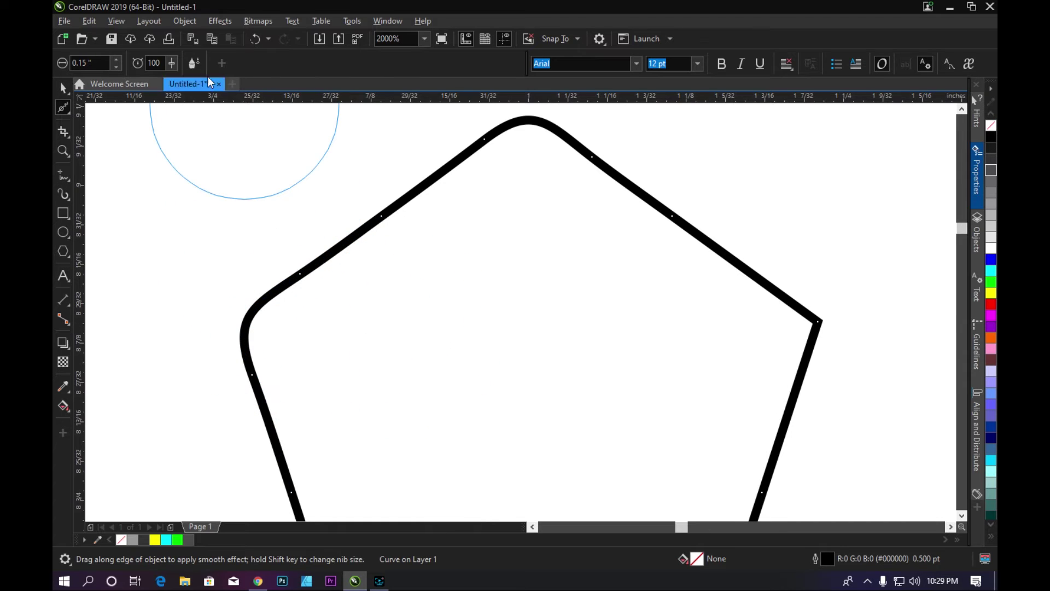
pyautogui.hotkey('ctrl', 'z')
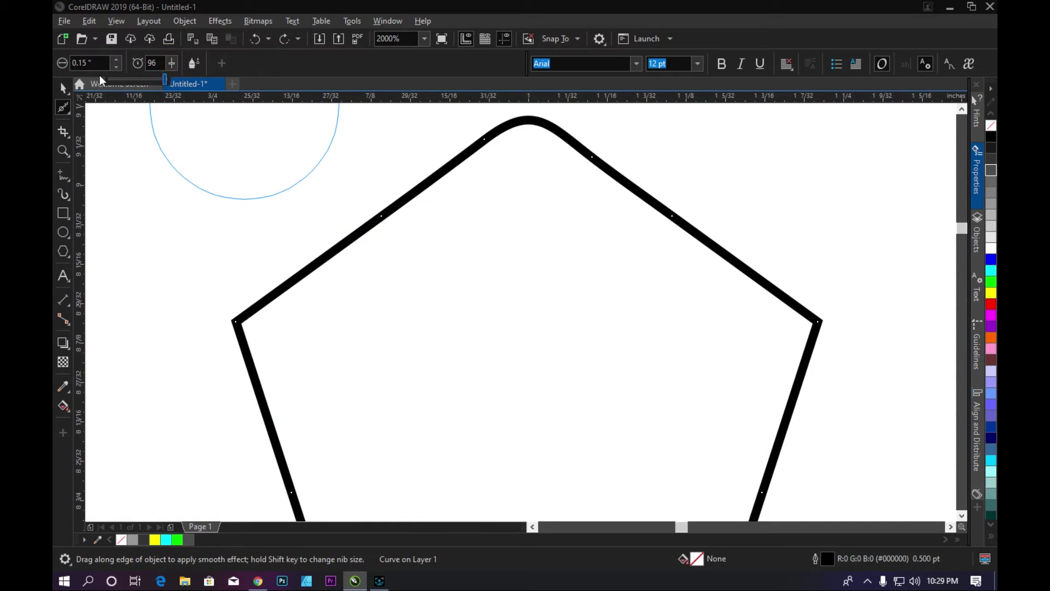
# - Smooth the pentagon's left corner twice more, then undo the last smoothing
pyautogui.moveTo(236, 321); pyautogui.dragTo(299, 329)
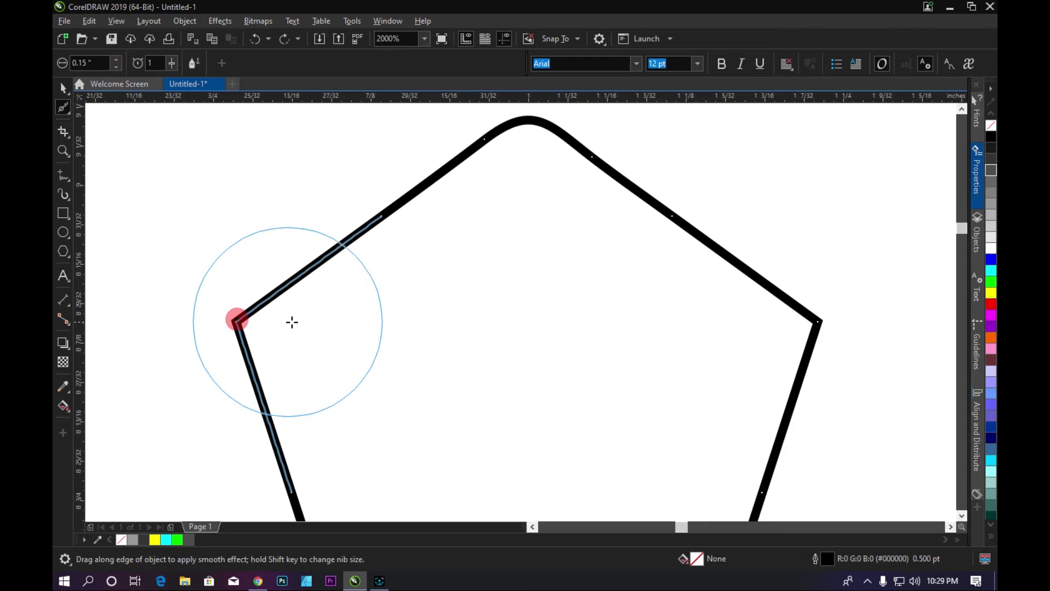
pyautogui.moveTo(234, 321); pyautogui.dragTo(307, 328)
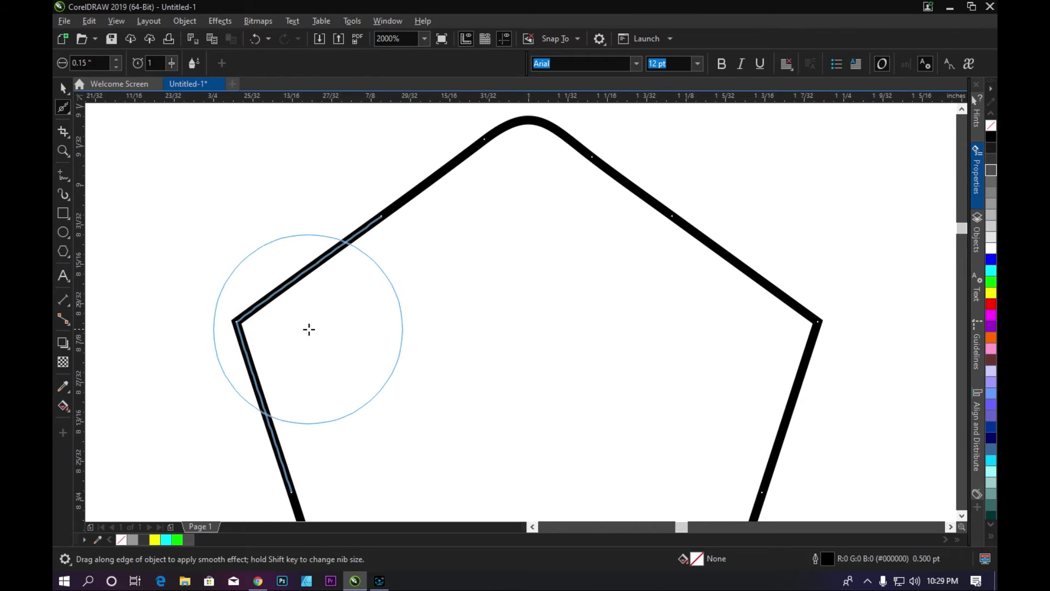
pyautogui.scroll(2, 290, 344)
pyautogui.scroll(3, 249, 244)
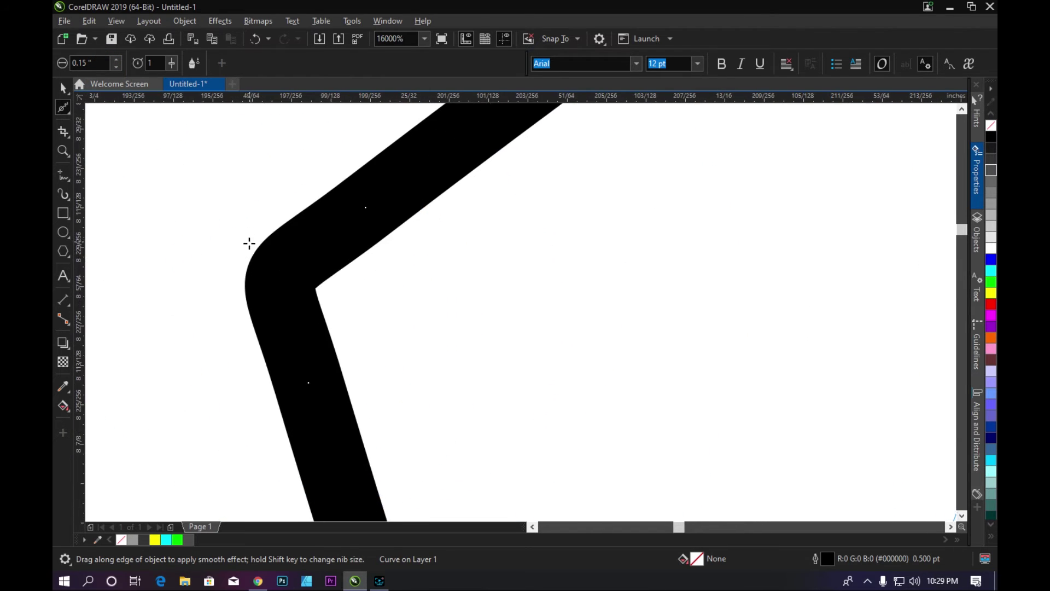
pyautogui.hotkey('ctrl', 'z')
# - Zoom out until the green rectangle is in view
pyautogui.scroll(-2, 266, 328)
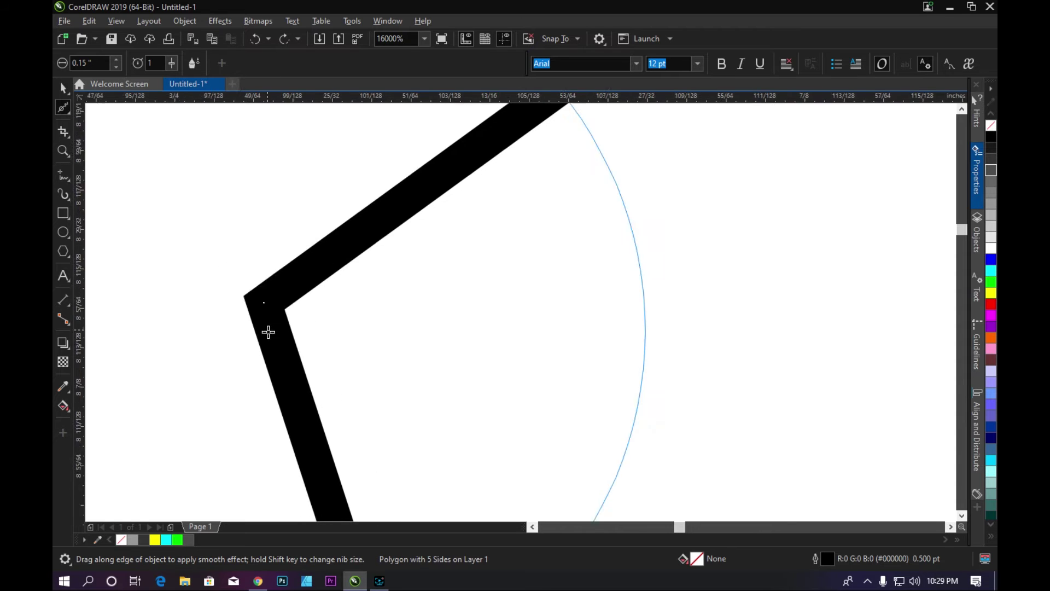
pyautogui.scroll(-1, 267, 331)
pyautogui.scroll(-1, 295, 227)
pyautogui.press('Delete')
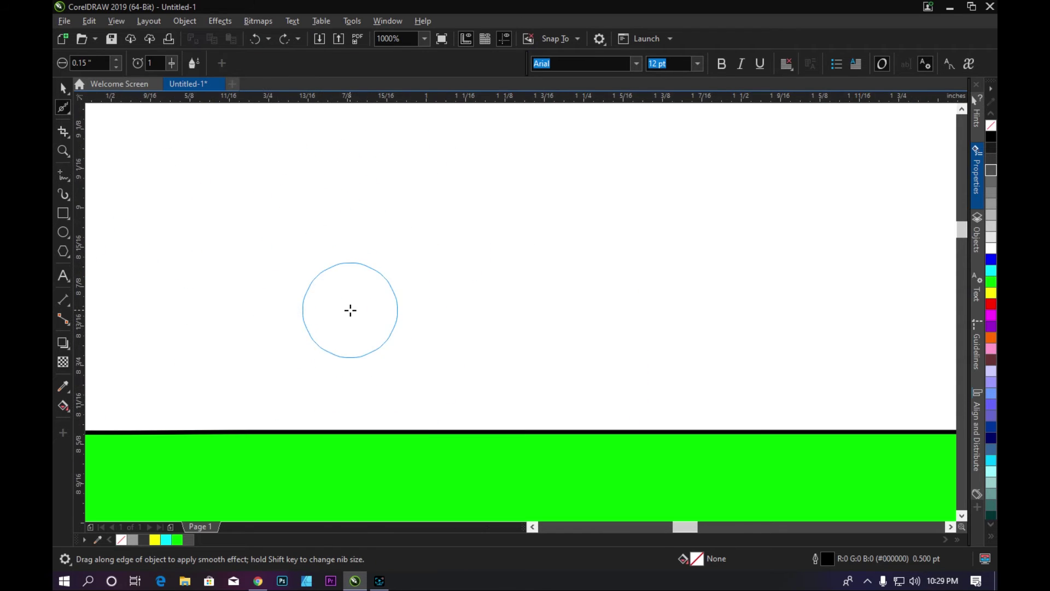
pyautogui.scroll(-1, 334, 268)
# - Choose the Smear tool from the Shape tool flyout, with a 0.15-inch nib
pyautogui.click(63, 110)
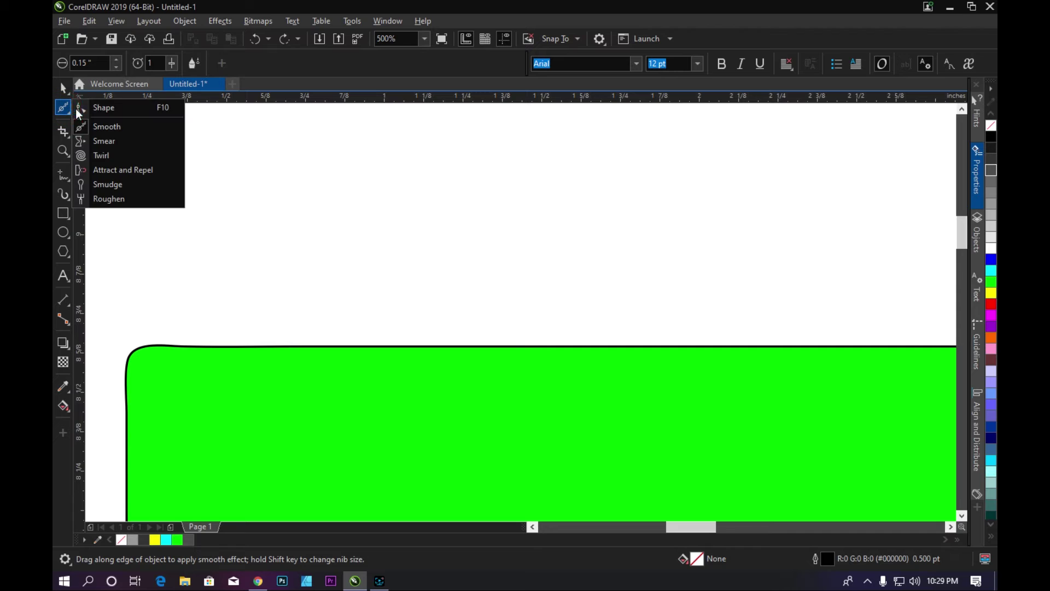
pyautogui.click(123, 142)
pyautogui.scroll(-1, 304, 223)
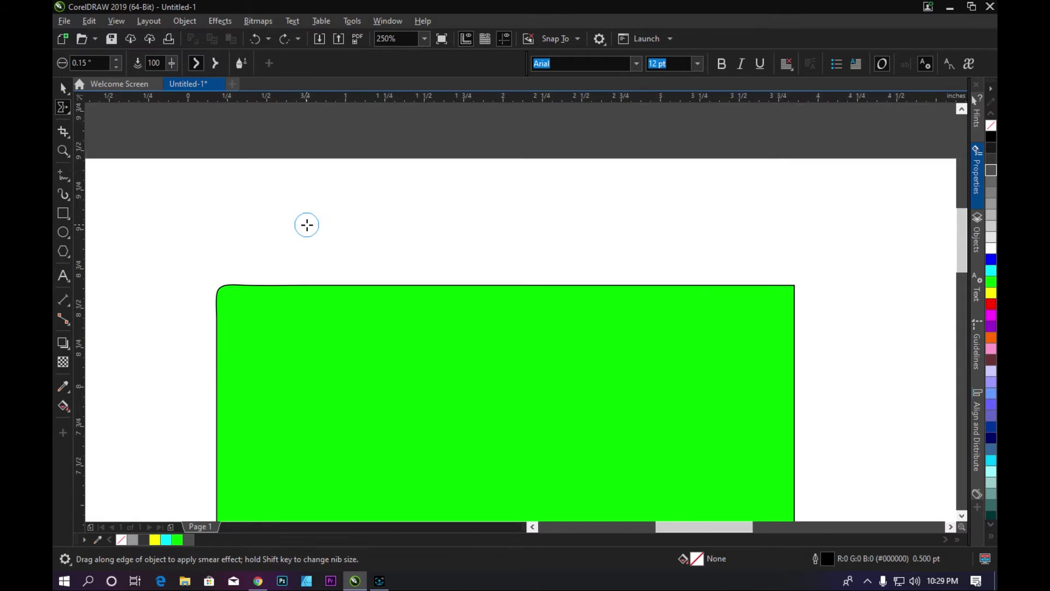
pyautogui.scroll(-1, 310, 305)
pyautogui.scroll(2, 270, 267)
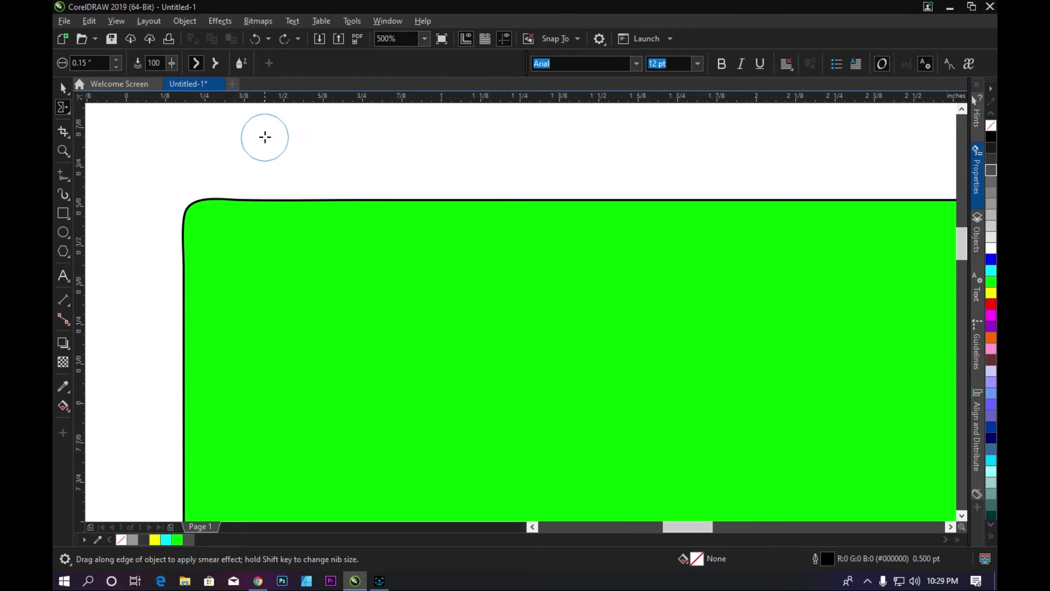
# - Select the green square and smear four drips of different lengths down from its top edge
pyautogui.scroll(-1, 256, 146)
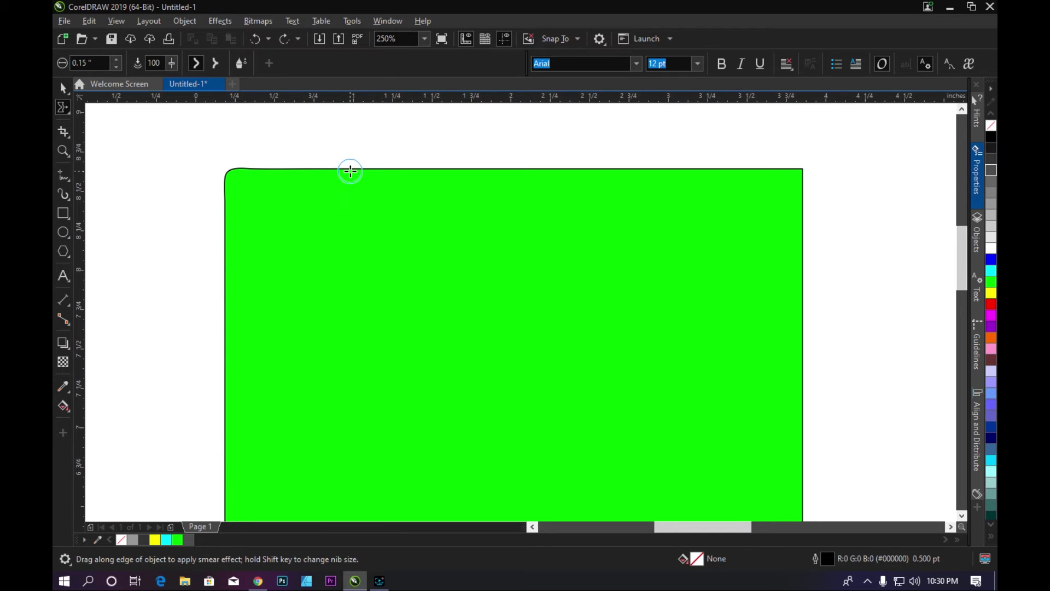
pyautogui.click(353, 168)
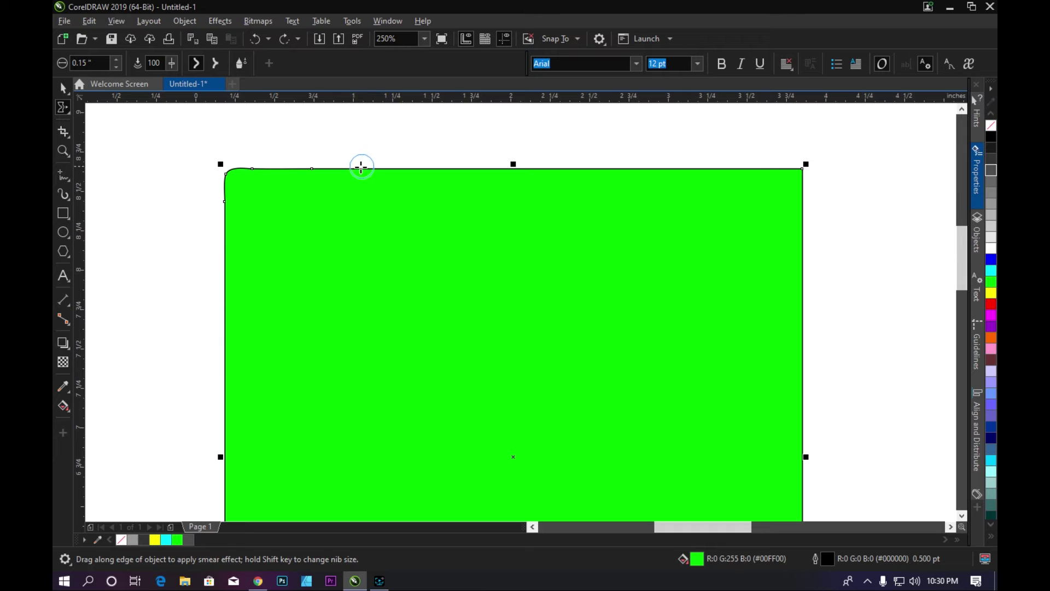
pyautogui.moveTo(355, 169); pyautogui.dragTo(355, 191)
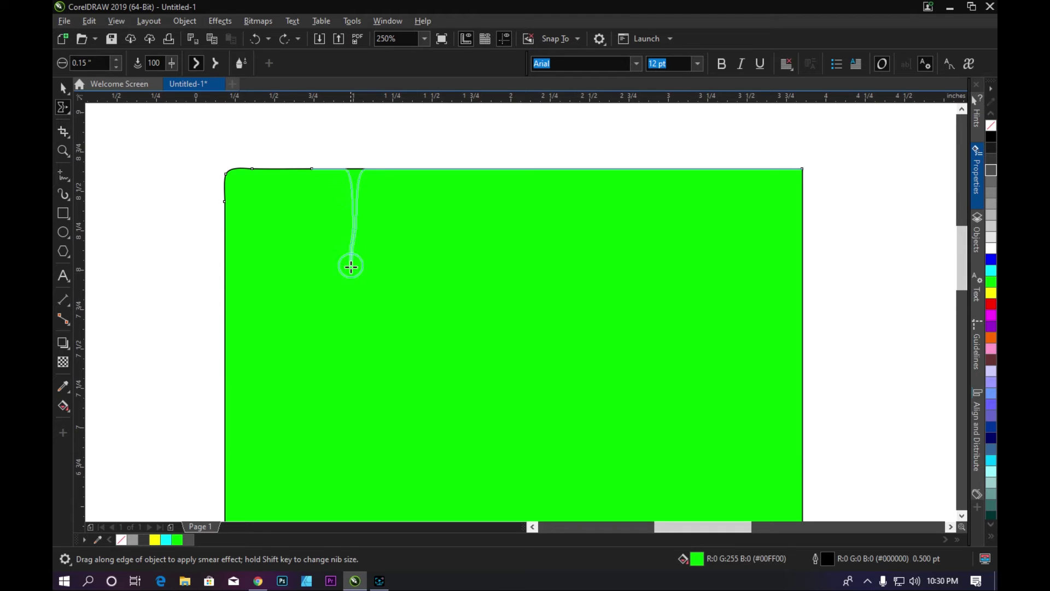
pyautogui.moveTo(360, 366); pyautogui.dragTo(335, 410)
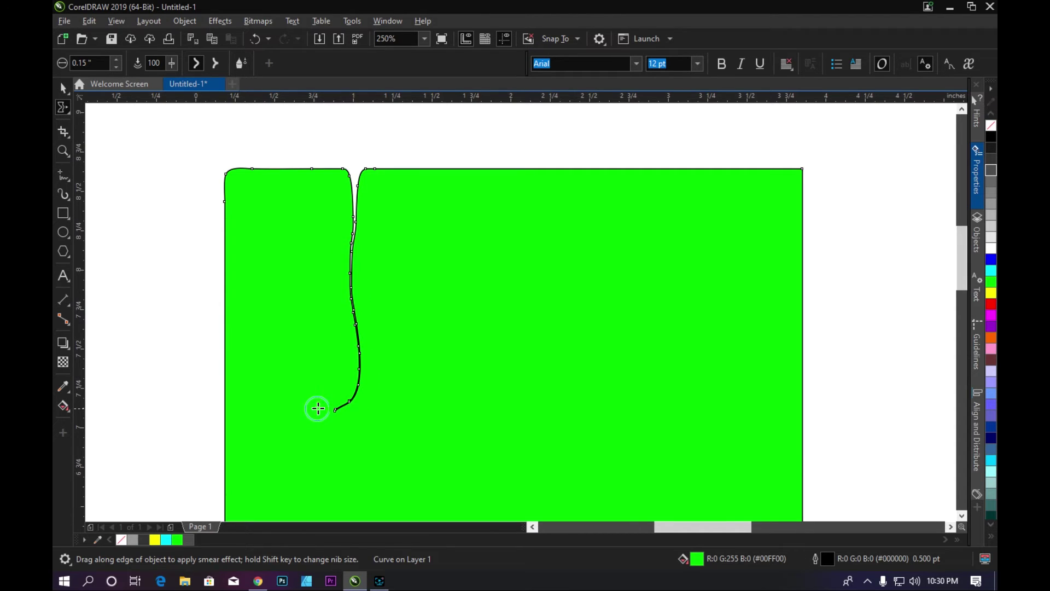
pyautogui.scroll(1, 350, 186)
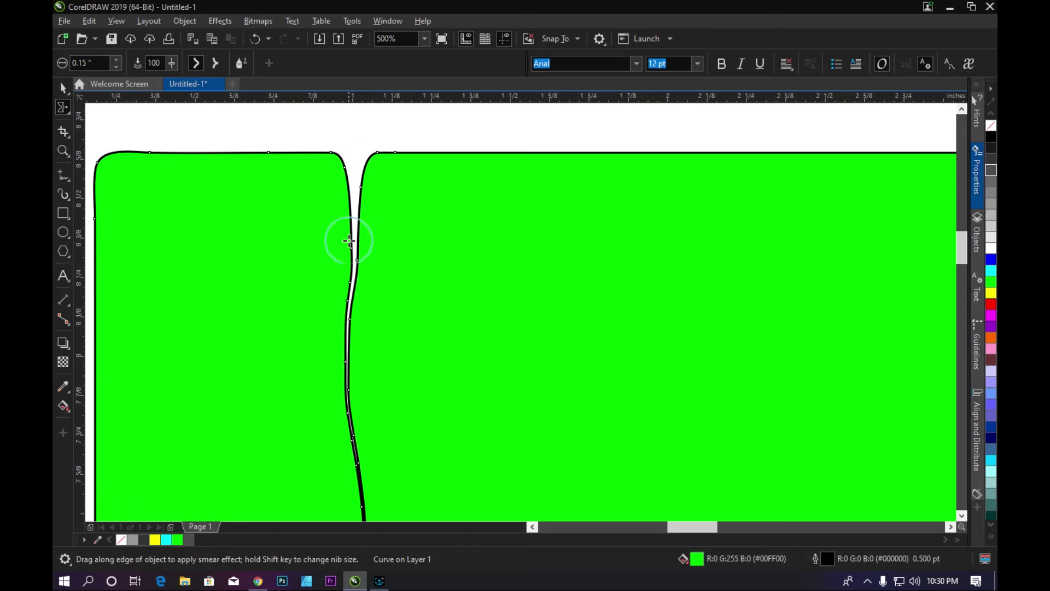
pyautogui.scroll(-1, 356, 279)
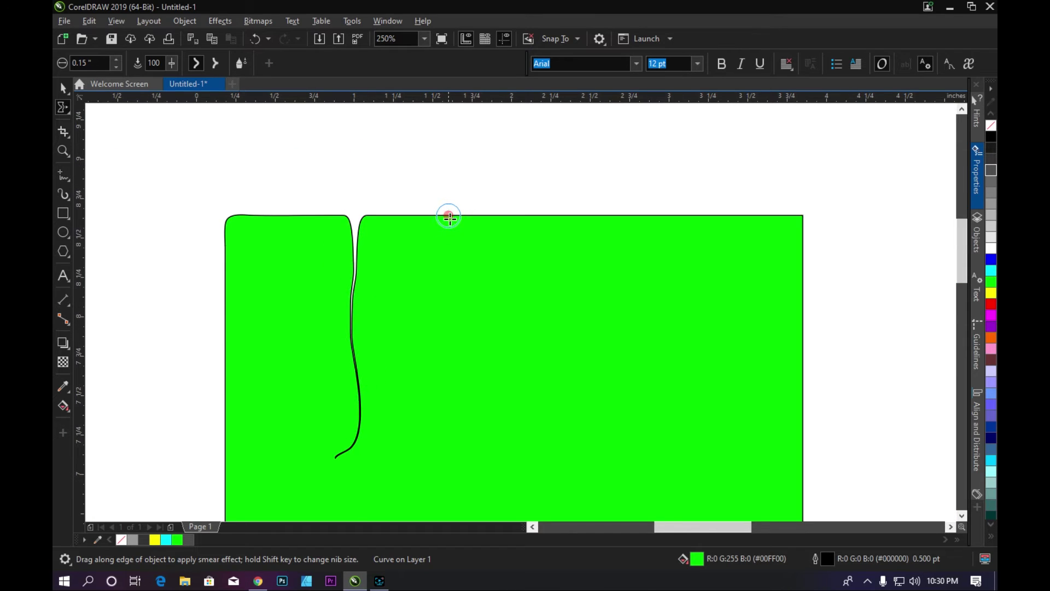
pyautogui.moveTo(449, 217); pyautogui.dragTo(450, 399)
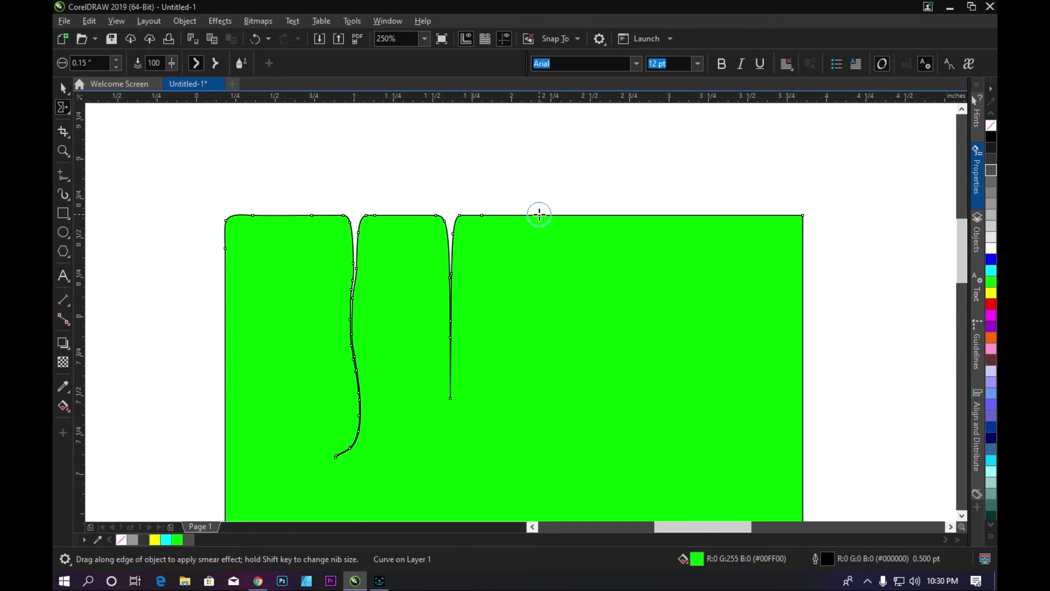
pyautogui.moveTo(540, 214); pyautogui.dragTo(549, 480)
pyautogui.moveTo(628, 212); pyautogui.dragTo(647, 446)
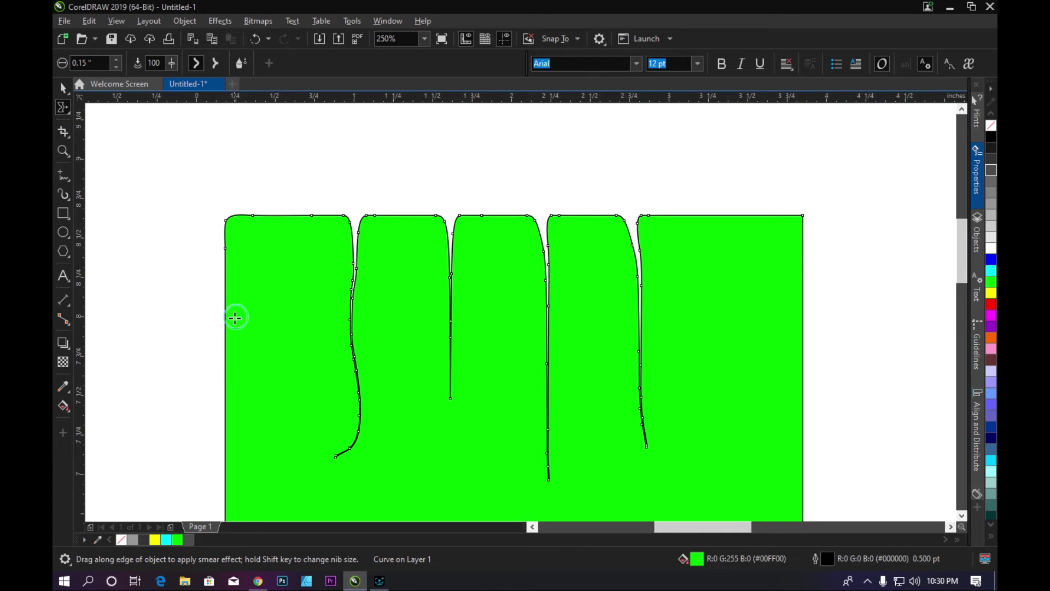
# - Try smearing inward from the left edge and bottom-left corner, undoing both strokes
pyautogui.moveTo(227, 329); pyautogui.dragTo(479, 327)
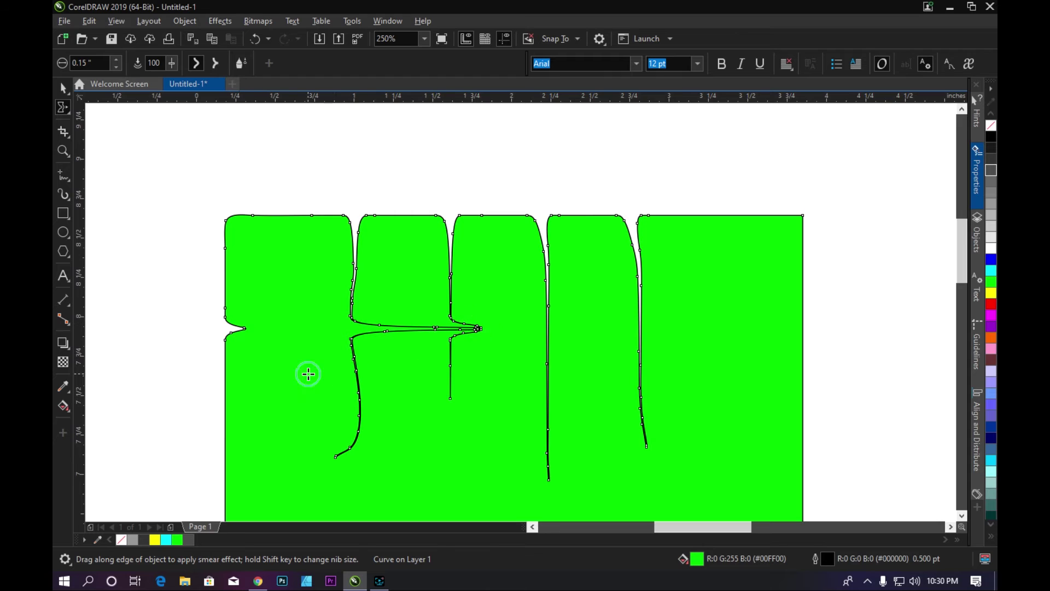
pyautogui.hotkey('ctrl', 'z')
pyautogui.scroll(-3, 347, 351)
pyautogui.scroll(2, 294, 429)
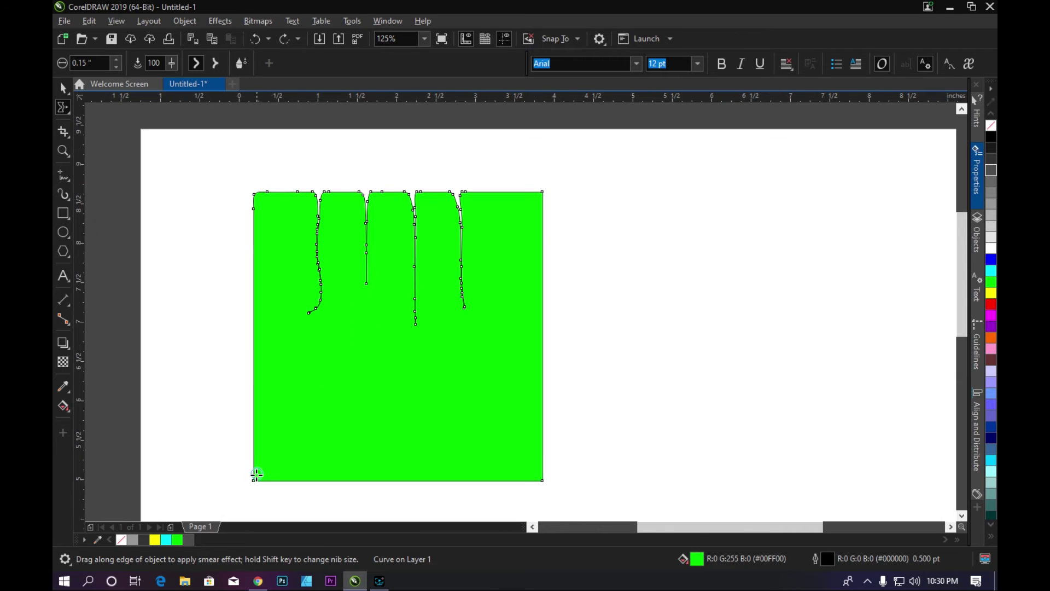
pyautogui.moveTo(257, 474); pyautogui.dragTo(324, 347)
pyautogui.hotkey('ctrl', 'z')
# - Set the Smear nib size to 0.2 inch and smear the green square's top edge
pyautogui.scroll(2, 337, 204)
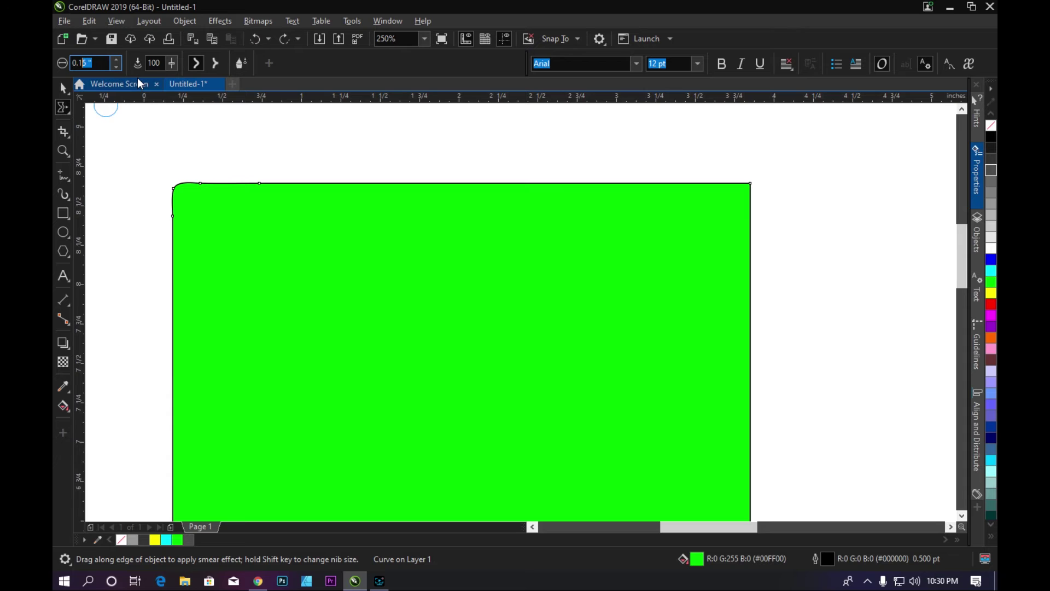
pyautogui.write('2')
pyautogui.press('Return')
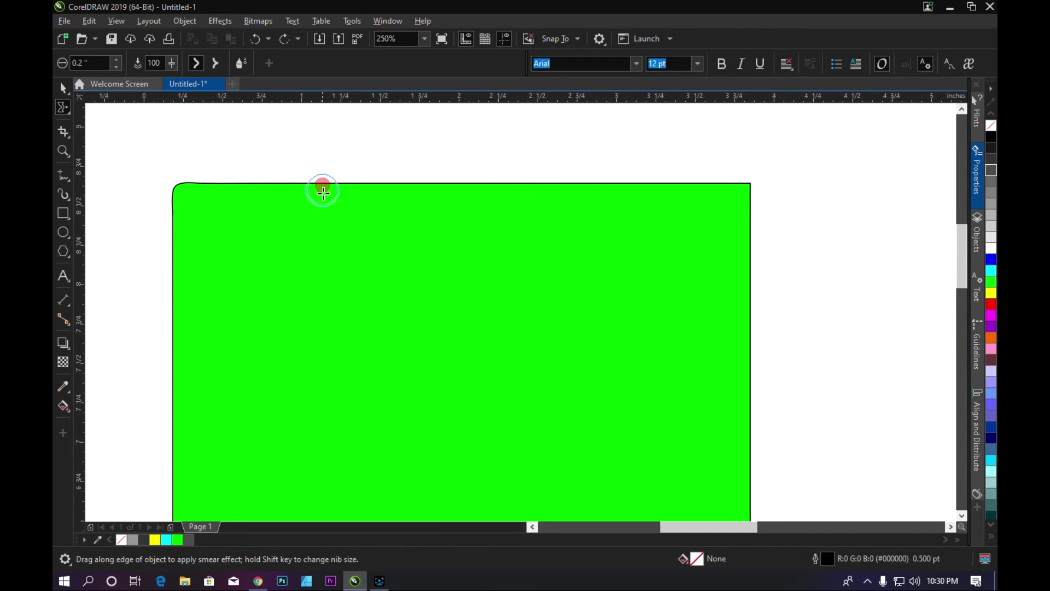
pyautogui.scroll(3, 292, 185)
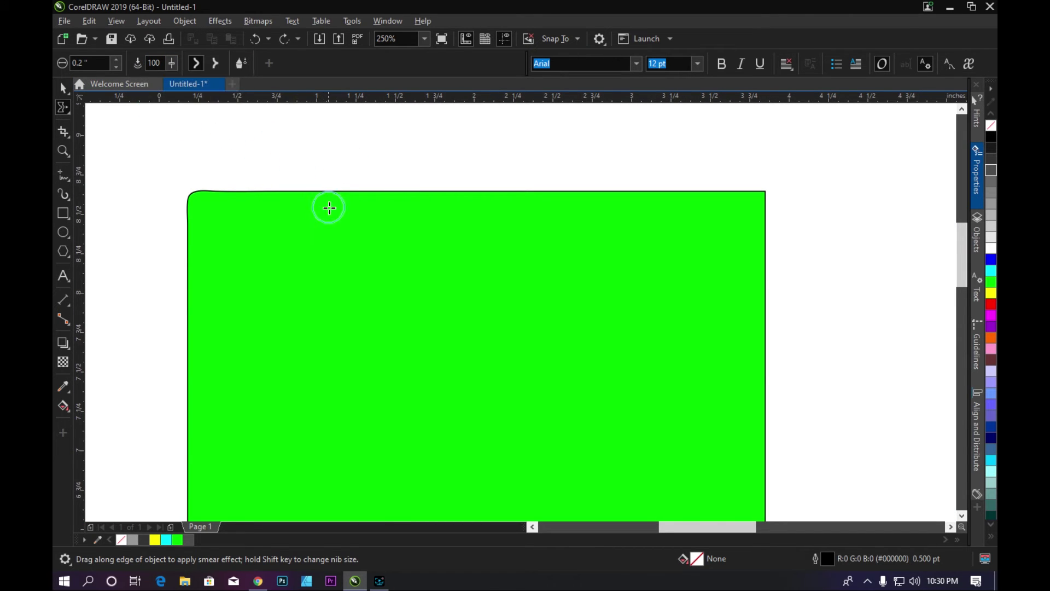
pyautogui.moveTo(339, 198); pyautogui.dragTo(351, 200)
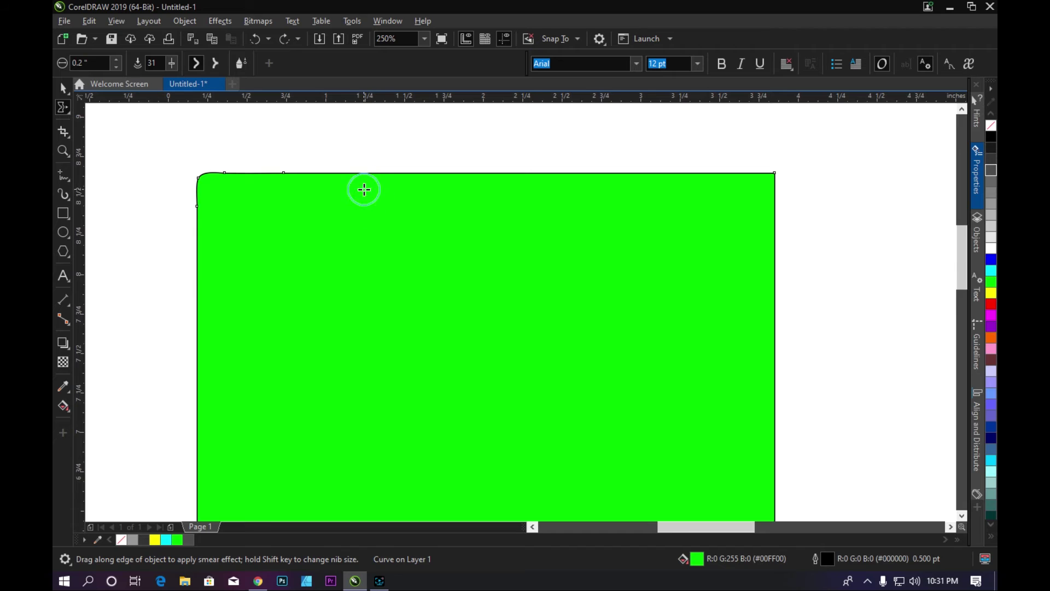
# - Reduce the smear nib to 26 and smear three small dips into the top edge
pyautogui.scroll(2, 323, 198)
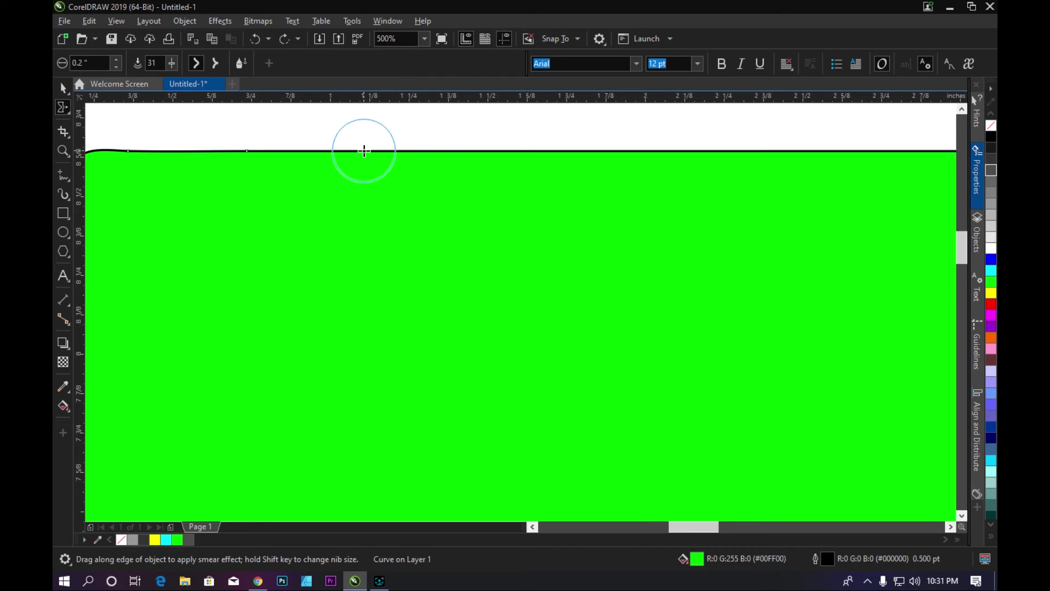
pyautogui.moveTo(170, 82); pyautogui.dragTo(165, 80)
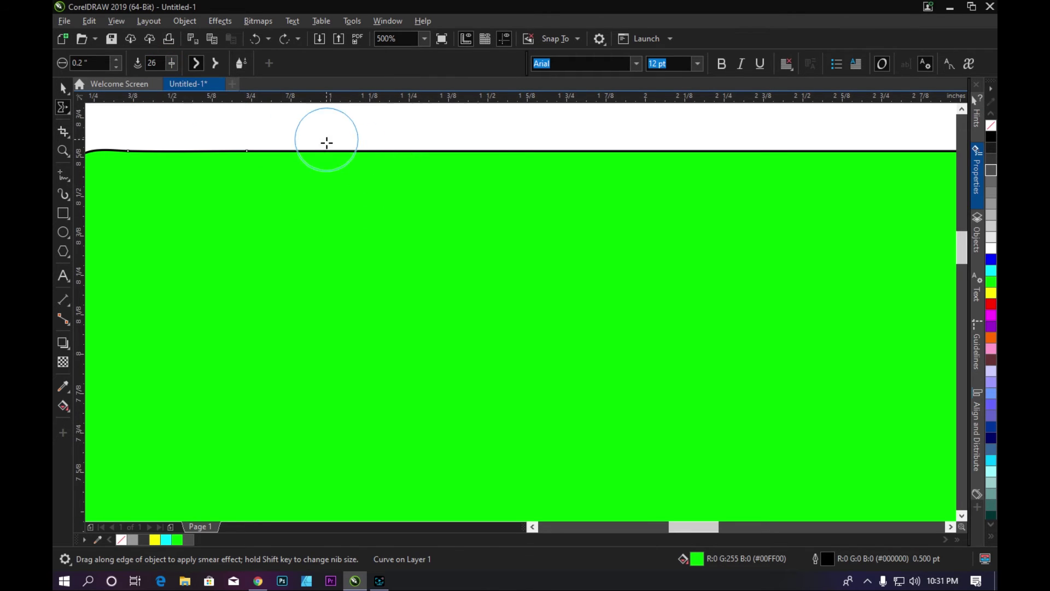
pyautogui.moveTo(328, 148); pyautogui.dragTo(323, 355)
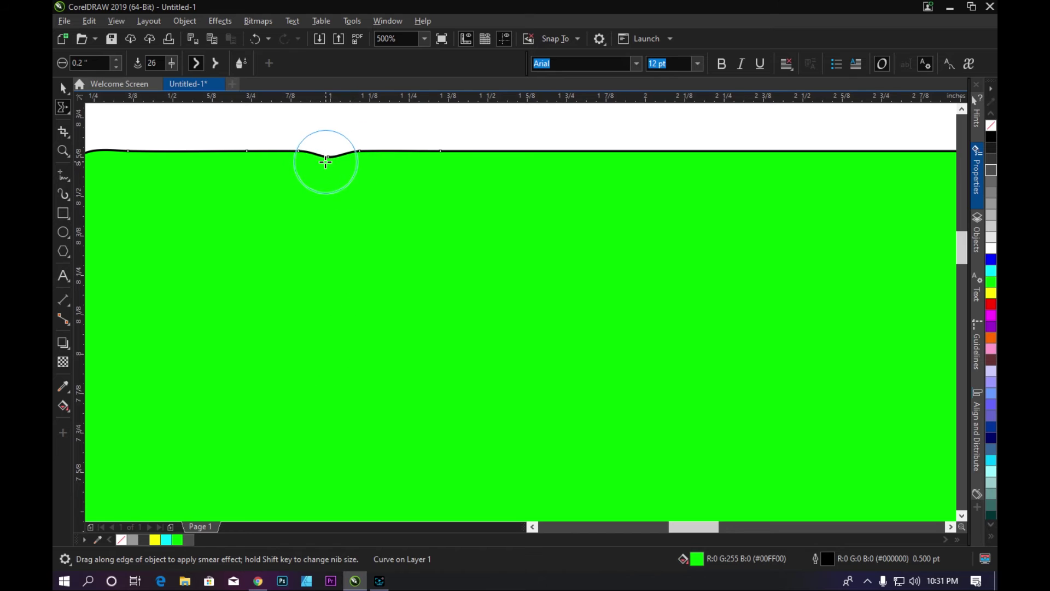
pyautogui.moveTo(429, 148); pyautogui.dragTo(434, 284)
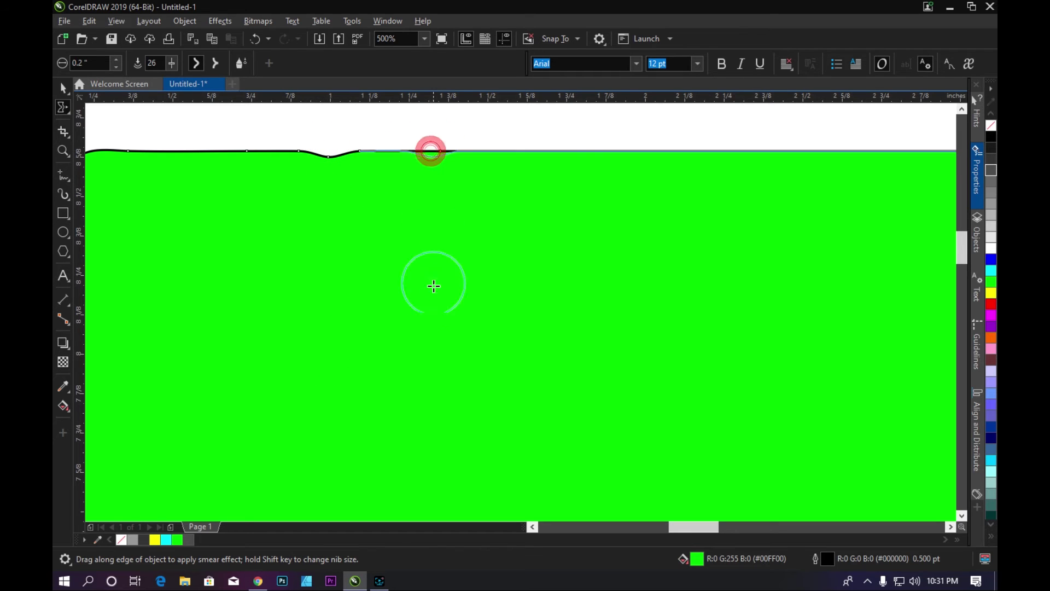
pyautogui.moveTo(510, 151); pyautogui.dragTo(530, 256)
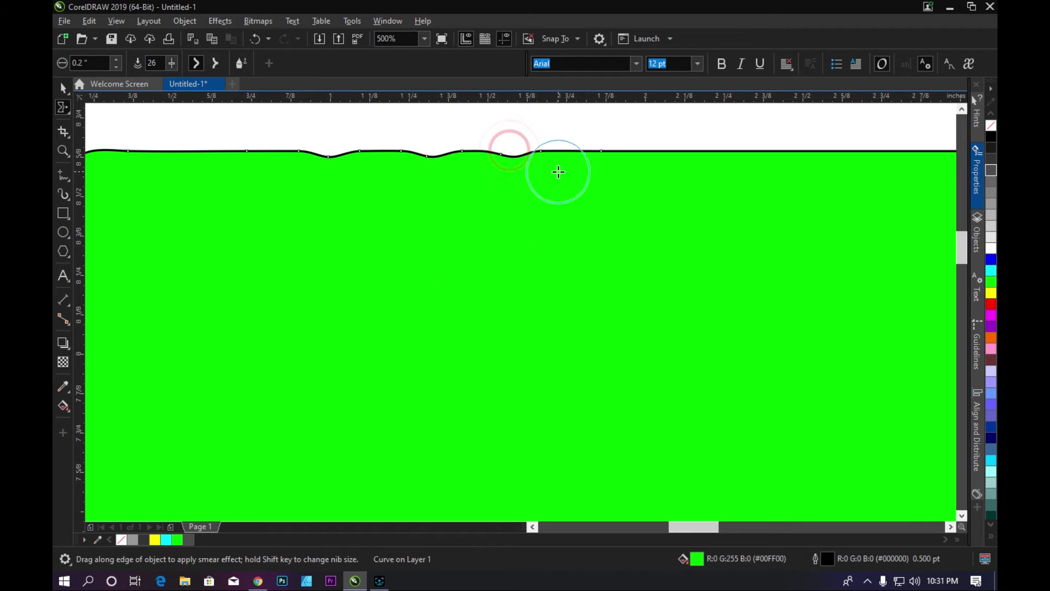
# - Add five more small dips along the top edge, then raise the nib size to 96
pyautogui.moveTo(603, 151); pyautogui.dragTo(612, 222)
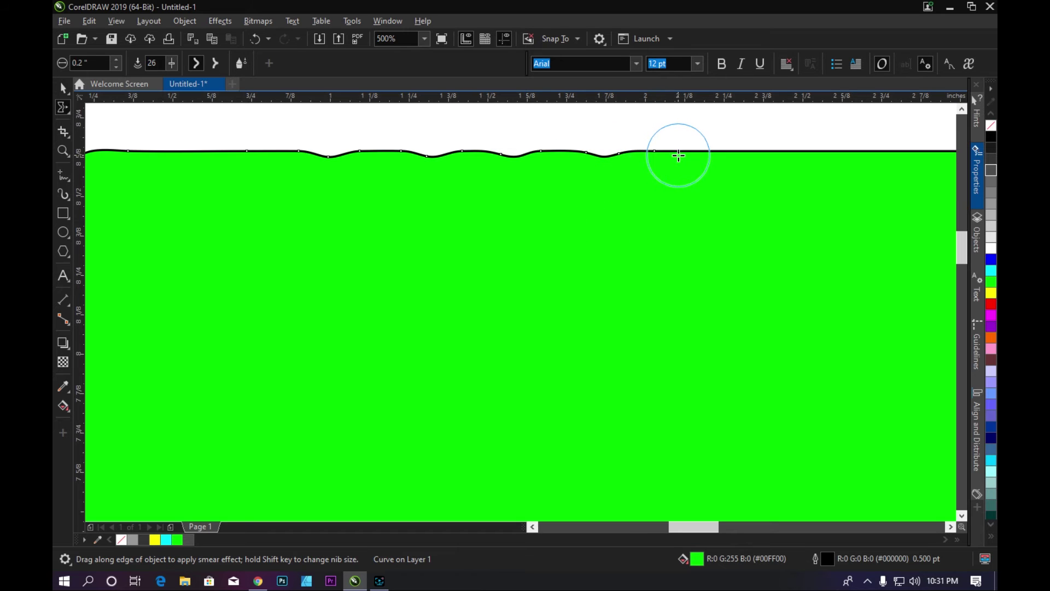
pyautogui.moveTo(679, 152); pyautogui.dragTo(687, 276)
pyautogui.moveTo(744, 153); pyautogui.dragTo(750, 207)
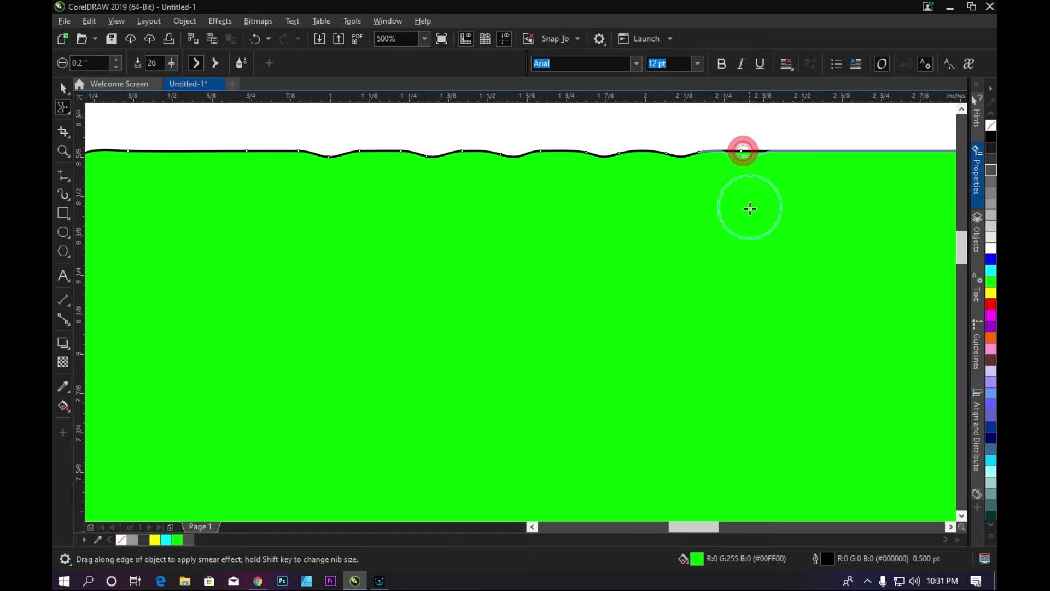
pyautogui.moveTo(802, 151); pyautogui.dragTo(809, 194)
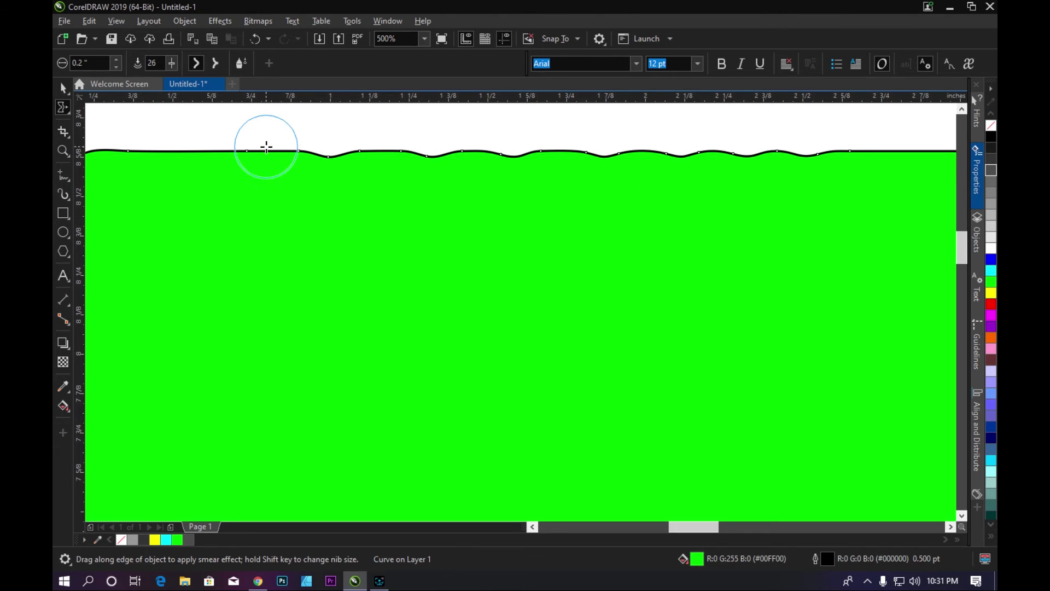
pyautogui.moveTo(266, 149); pyautogui.dragTo(269, 164)
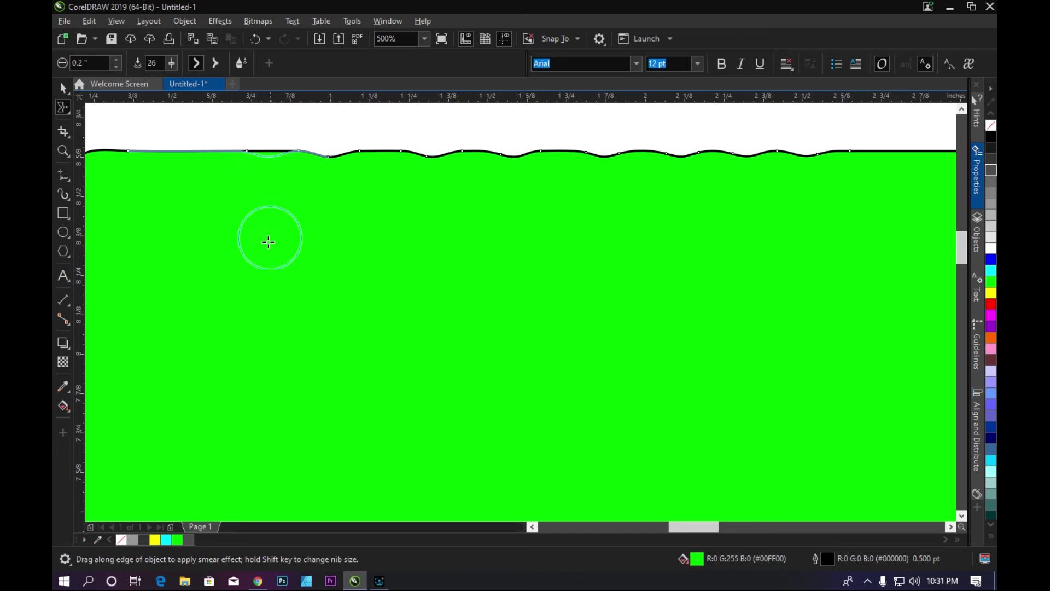
pyautogui.moveTo(172, 63); pyautogui.dragTo(207, 78)
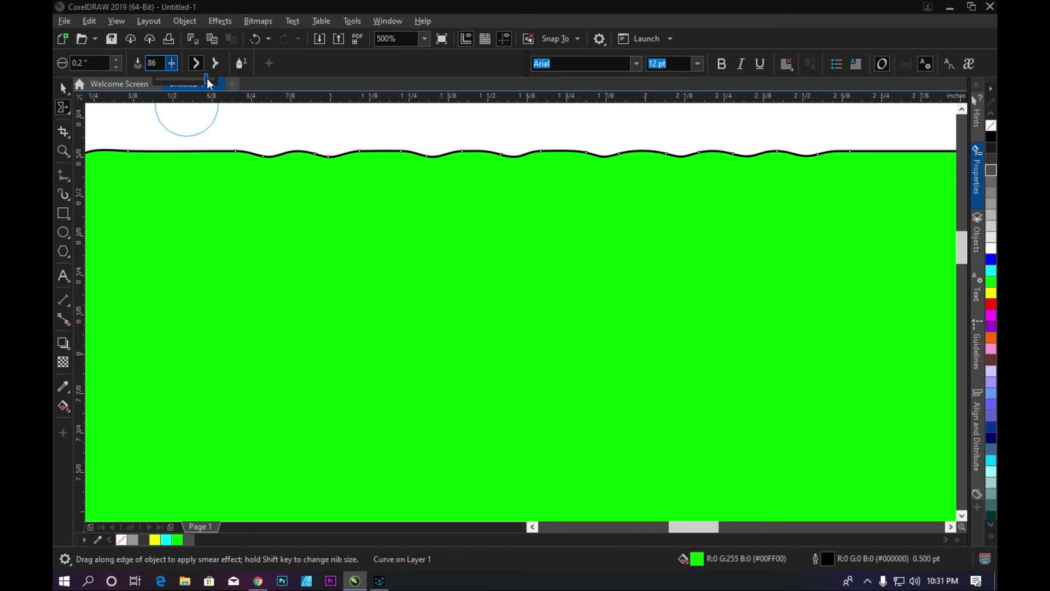
# - Pull two deep narrow drips down at the top edge's left and smaller drips near the right
pyautogui.moveTo(198, 153); pyautogui.dragTo(180, 469)
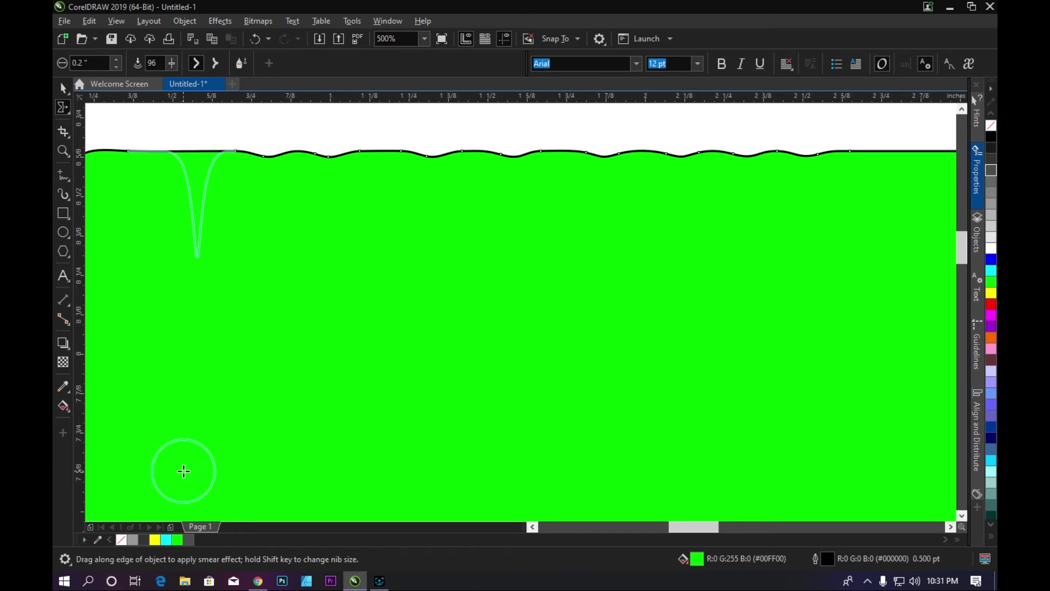
pyautogui.moveTo(131, 153); pyautogui.dragTo(134, 328)
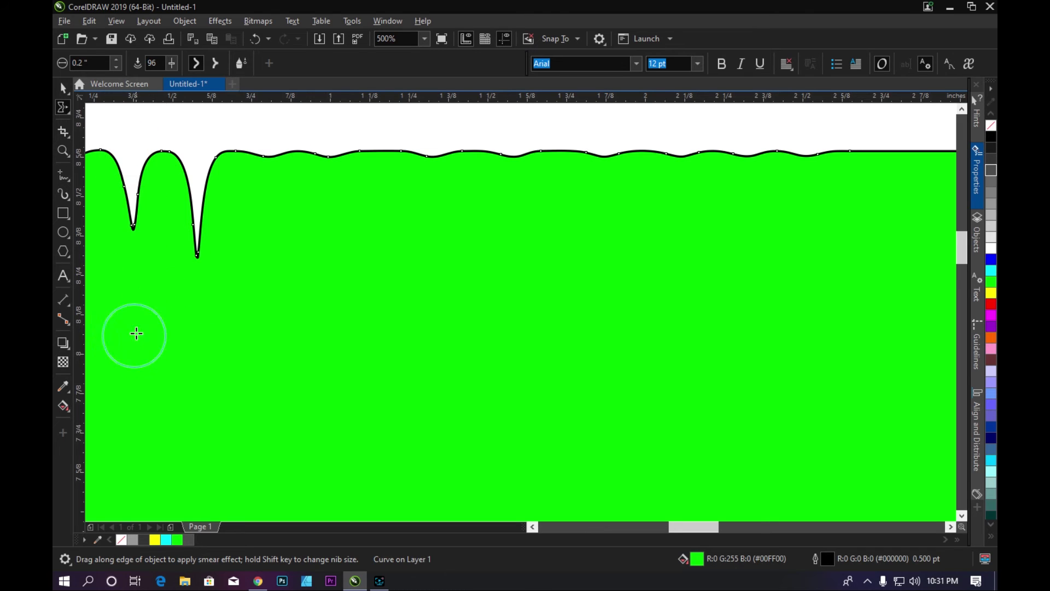
pyautogui.scroll(-2, 209, 268)
pyautogui.moveTo(534, 213); pyautogui.dragTo(545, 273)
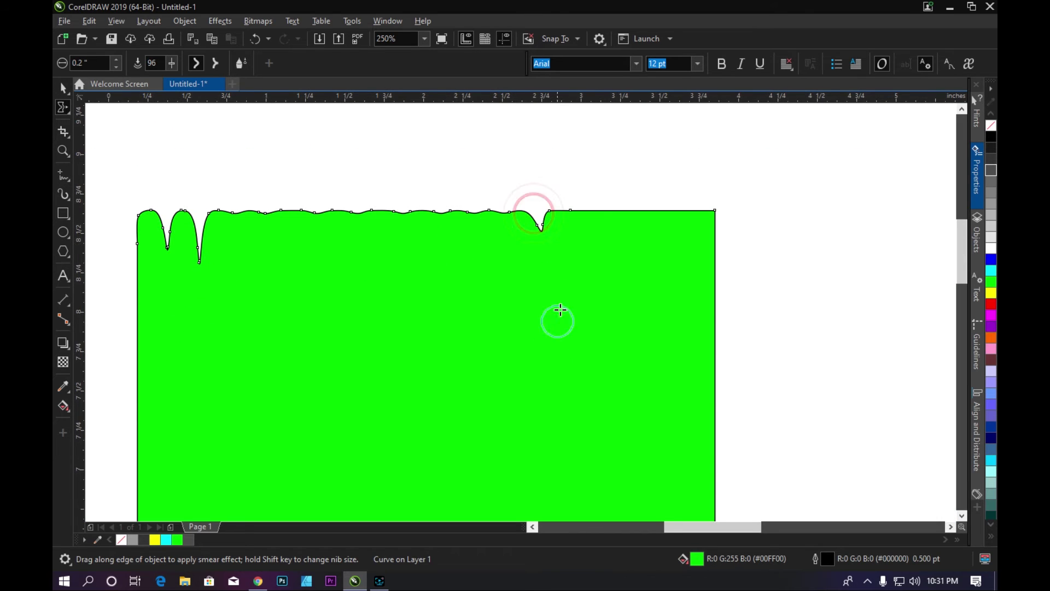
pyautogui.moveTo(596, 214); pyautogui.dragTo(603, 253)
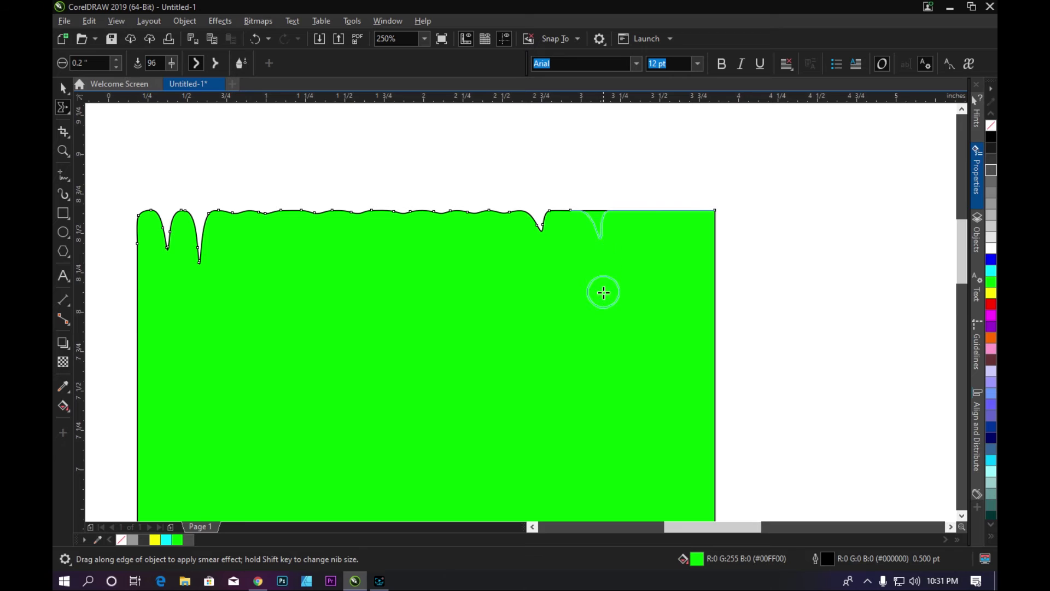
pyautogui.moveTo(604, 292); pyautogui.dragTo(603, 293)
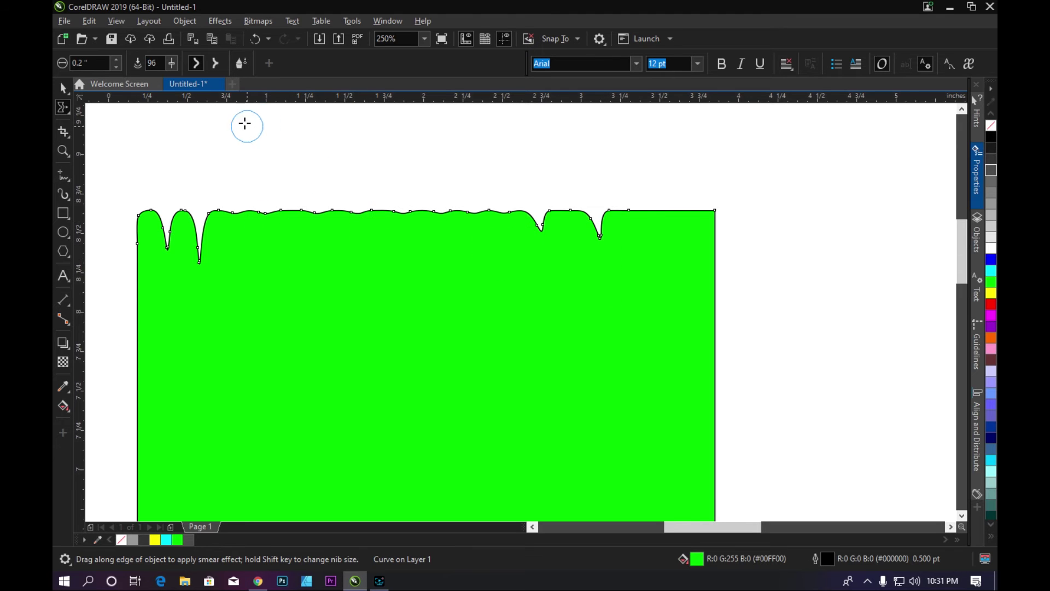
pyautogui.scroll(2, 192, 106)
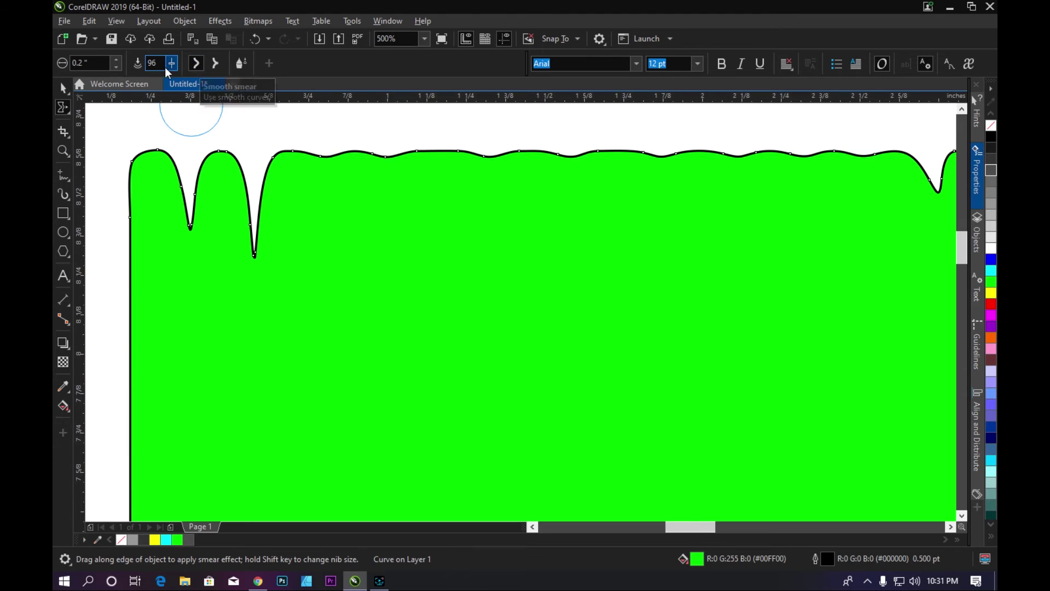
# - With Pointy smear, cut two long notches into the left edge, then revert to Smooth smear
pyautogui.click(196, 64)
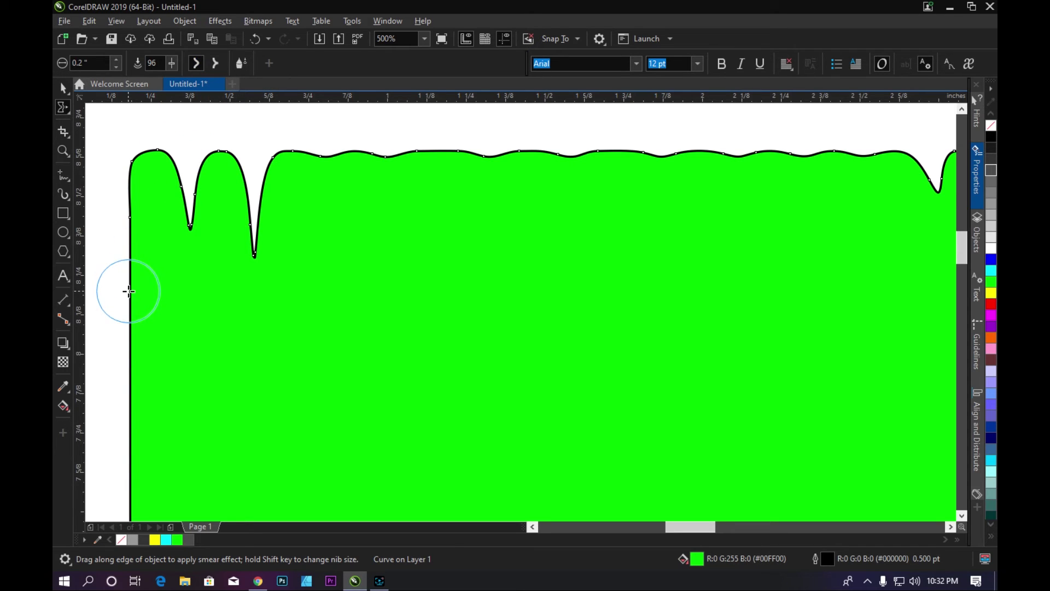
pyautogui.moveTo(131, 293); pyautogui.dragTo(296, 303)
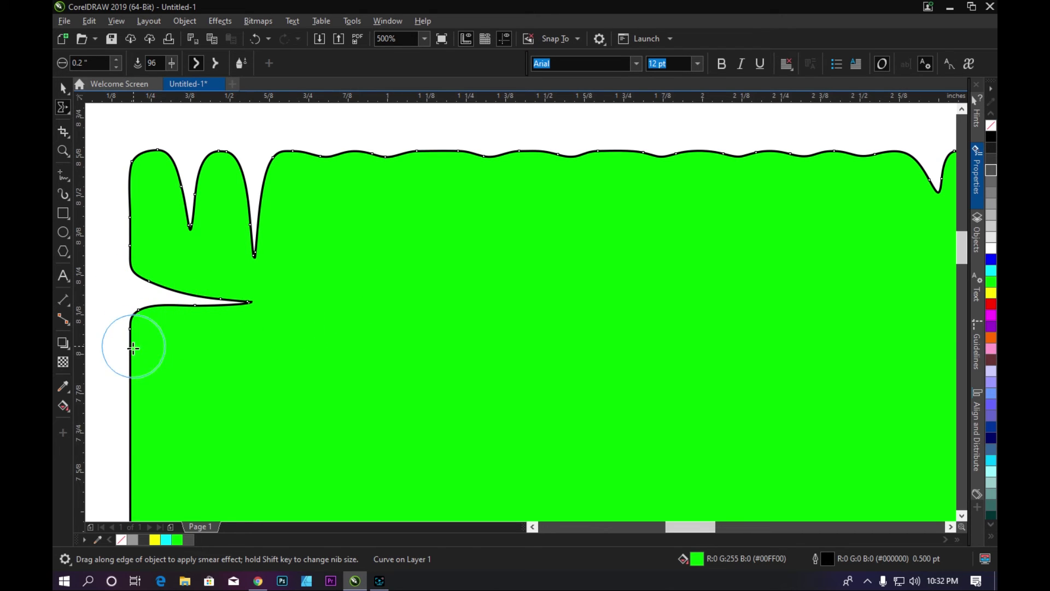
pyautogui.moveTo(128, 357); pyautogui.dragTo(273, 361)
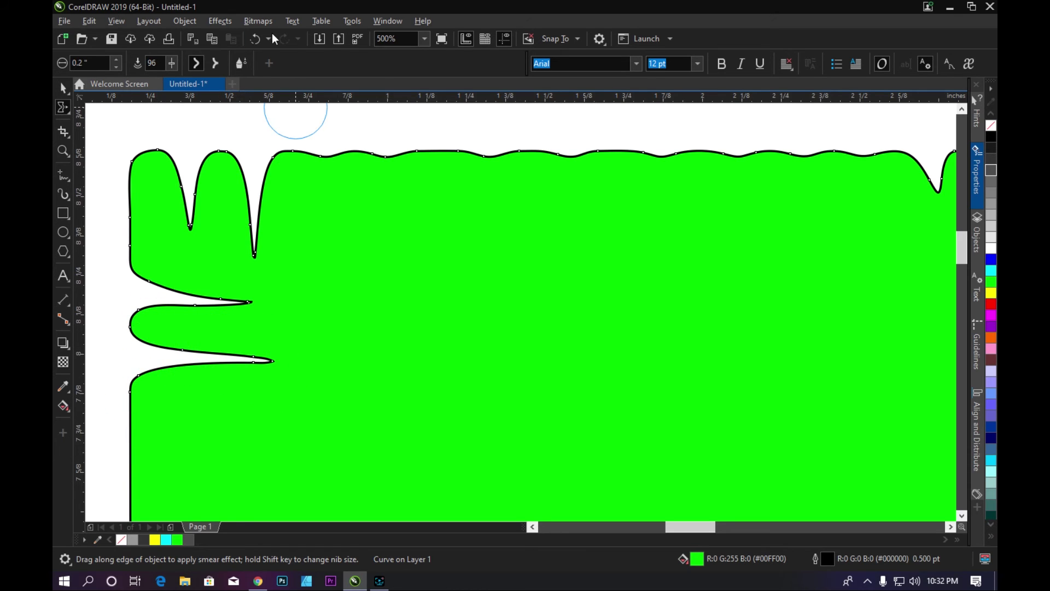
pyautogui.click(214, 63)
pyautogui.click(194, 63)
# - Switch back to Pointy smear and carve two notches into the upper left edge
pyautogui.click(213, 63)
pyautogui.scroll(-2, 357, 115)
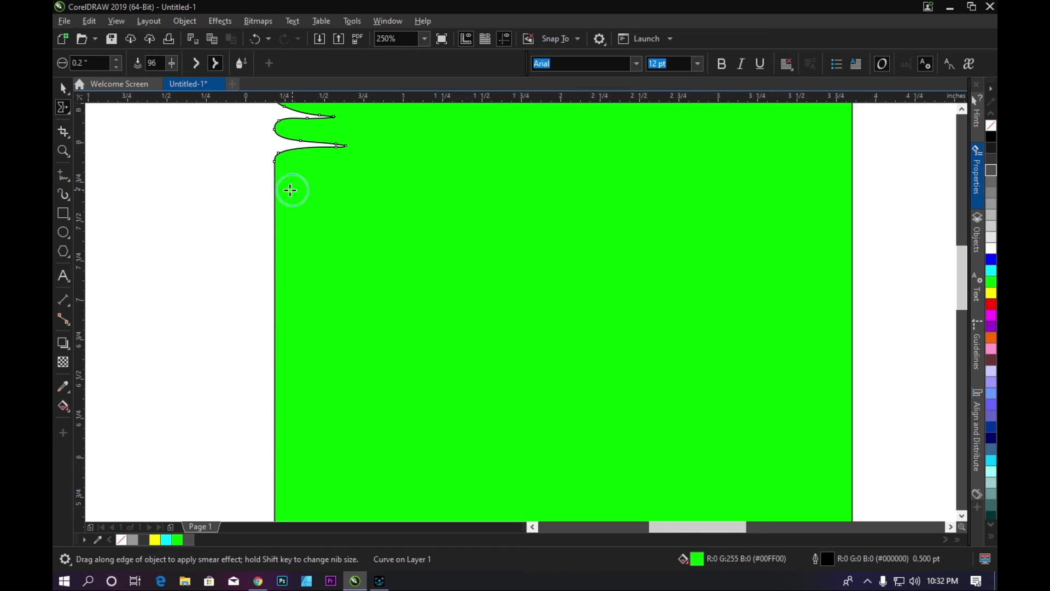
pyautogui.scroll(2, 291, 187)
pyautogui.moveTo(265, 203); pyautogui.dragTo(493, 204)
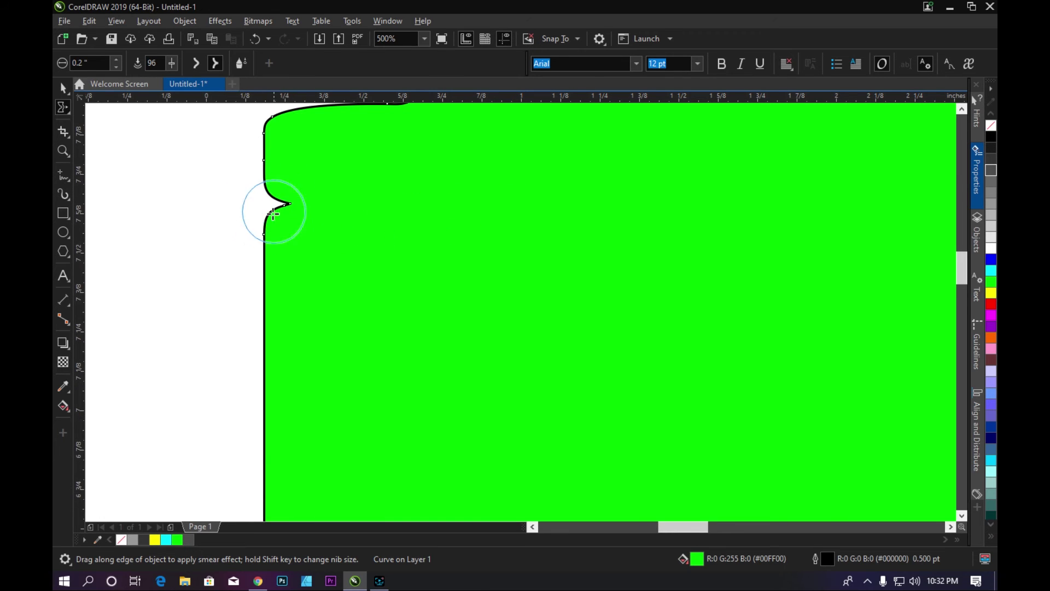
pyautogui.moveTo(266, 280); pyautogui.dragTo(316, 286)
# - Raise smear pressure to 100 and carve six more notches down the left edge
pyautogui.click(171, 63)
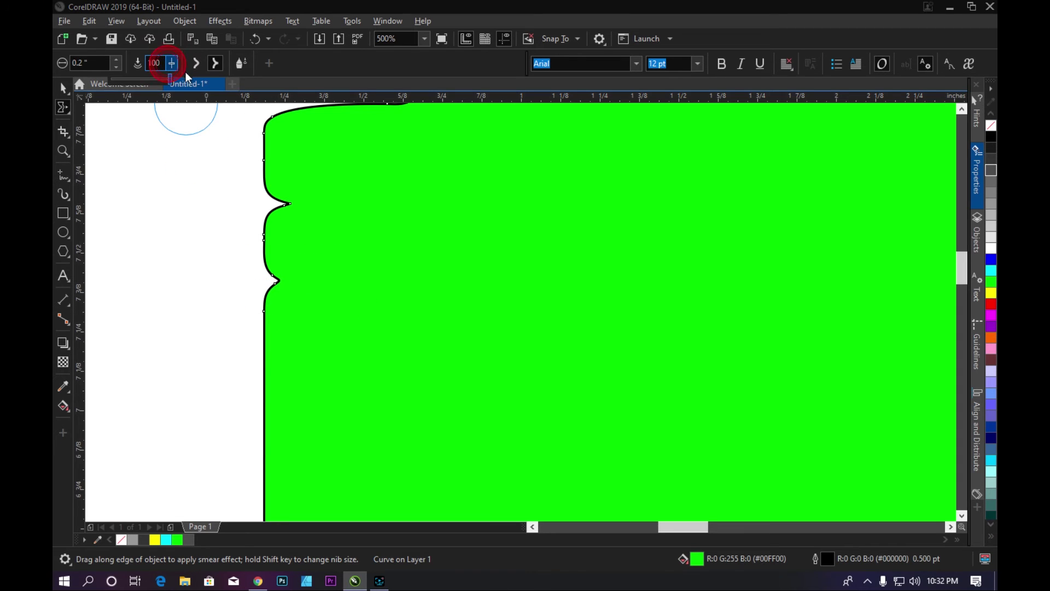
pyautogui.moveTo(266, 323); pyautogui.dragTo(379, 316)
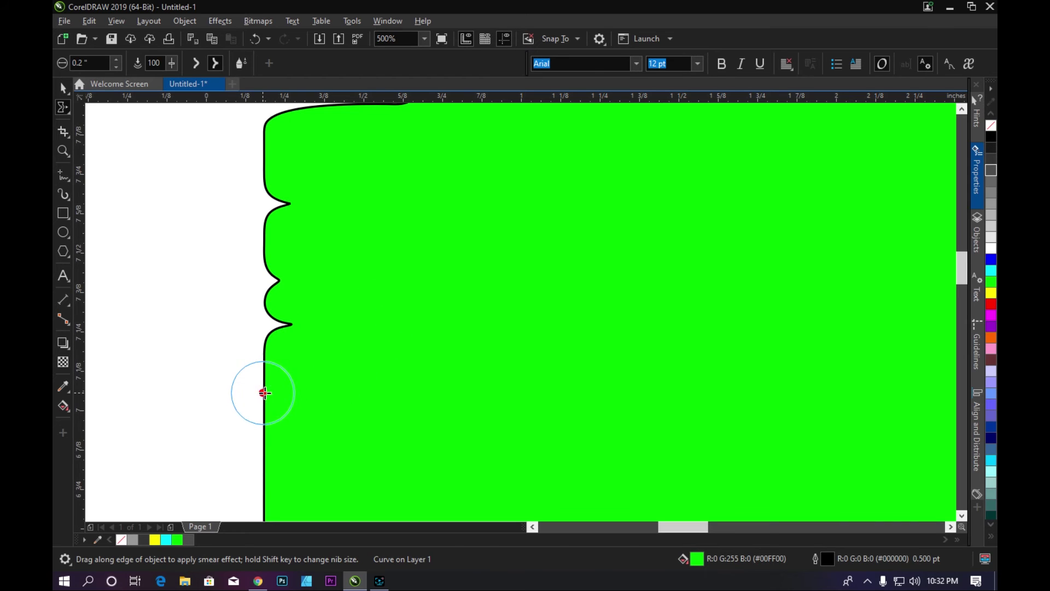
pyautogui.moveTo(265, 392); pyautogui.dragTo(353, 394)
pyautogui.moveTo(264, 431); pyautogui.dragTo(496, 433)
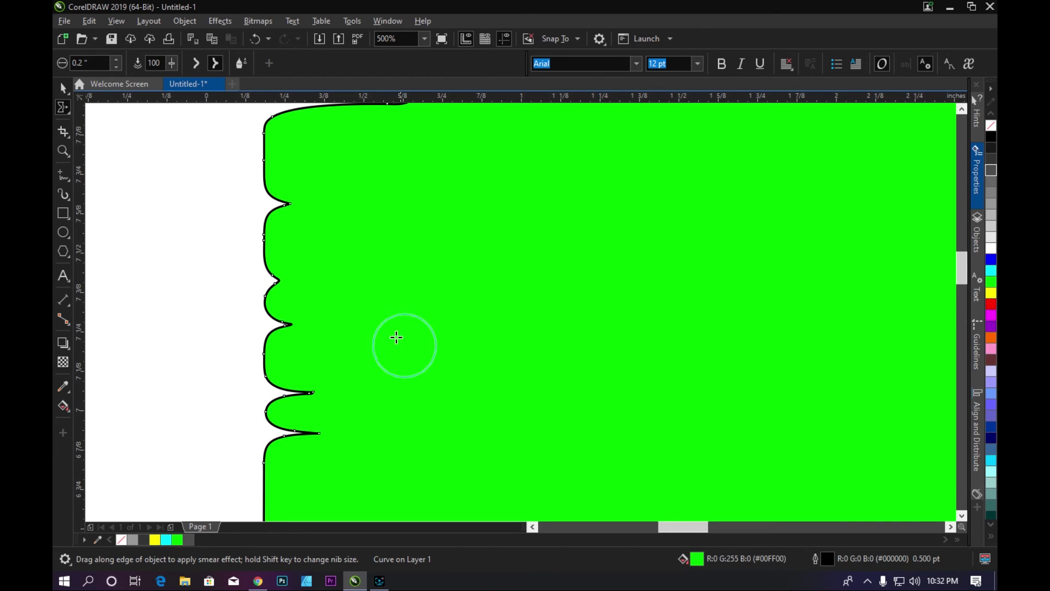
pyautogui.scroll(-2, 254, 371)
pyautogui.moveTo(249, 398); pyautogui.dragTo(367, 408)
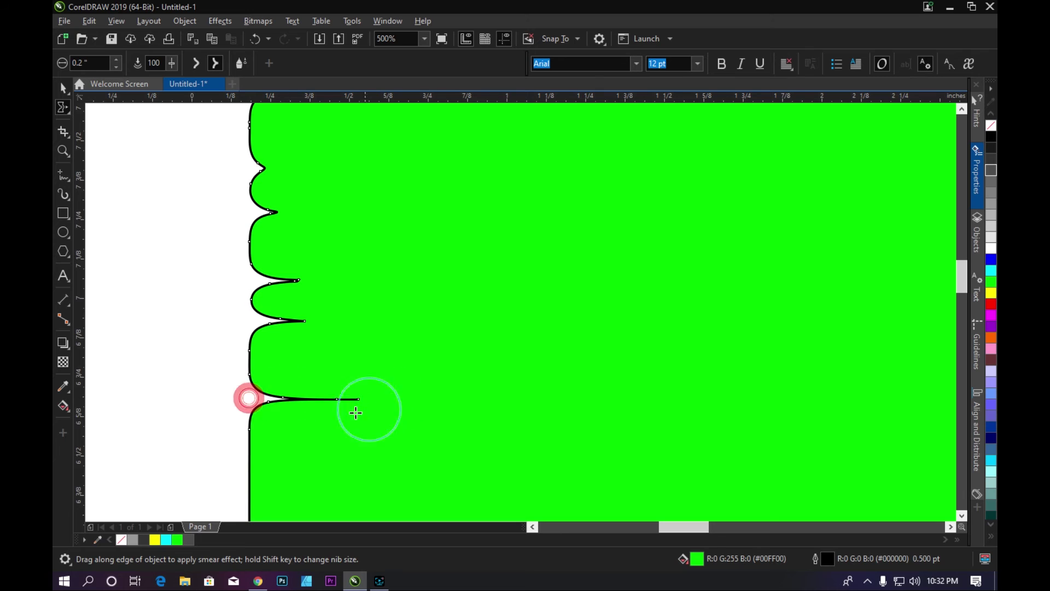
pyautogui.moveTo(247, 440)
pyautogui.mouseDown()
pyautogui.moveTo(465, 445)
pyautogui.moveTo(281, 433)
pyautogui.mouseUp()
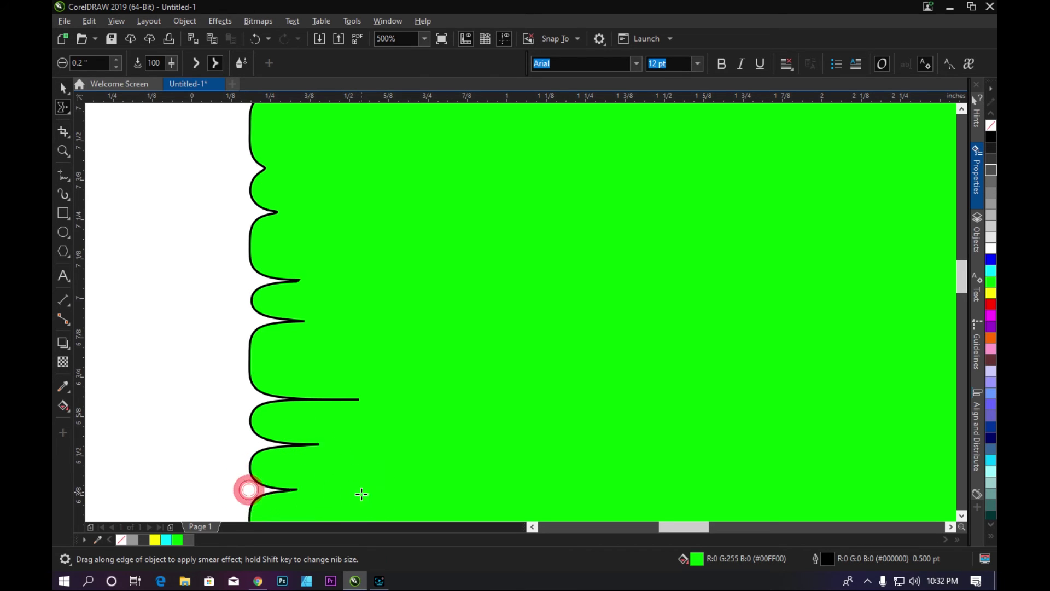
pyautogui.moveTo(244, 488); pyautogui.dragTo(356, 493)
pyautogui.scroll(-1, 257, 288)
# - Dent the green square's top-right corner and right edge, then switch to the Shape tool
pyautogui.scroll(-2, 289, 312)
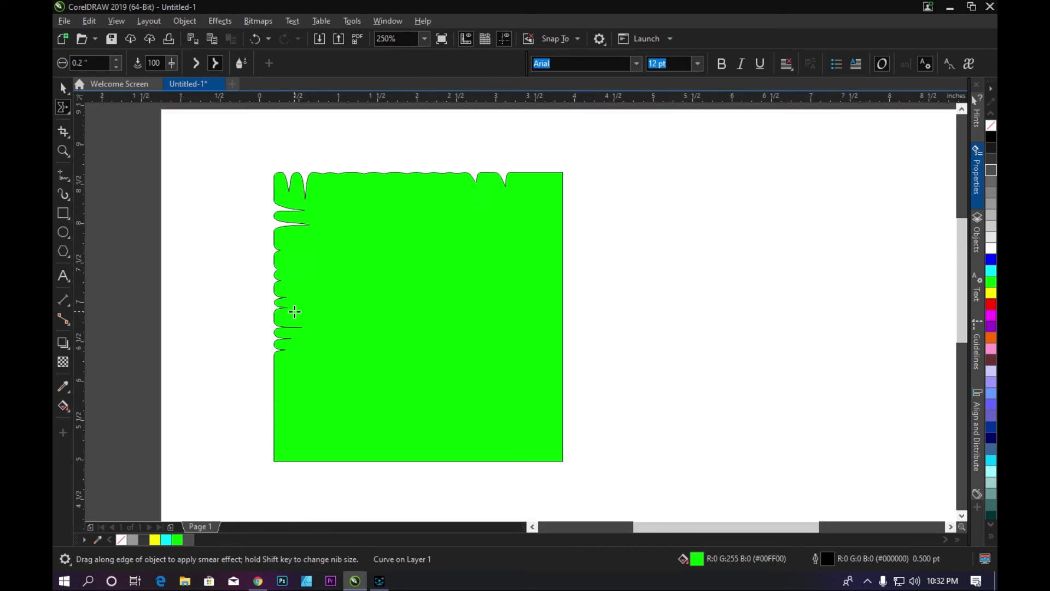
pyautogui.moveTo(562, 173); pyautogui.dragTo(550, 192)
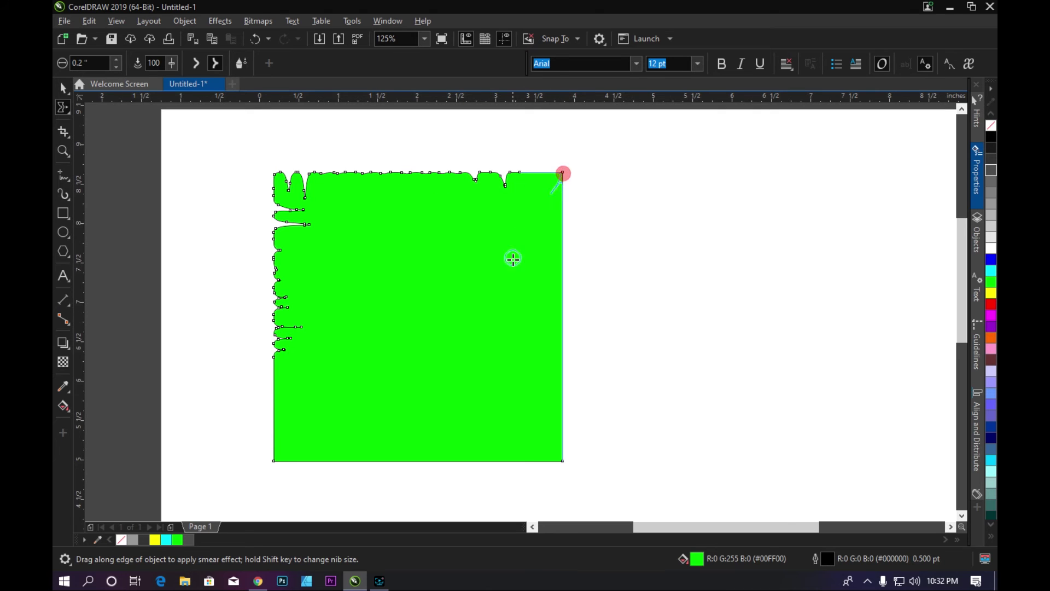
pyautogui.moveTo(557, 257); pyautogui.dragTo(564, 259)
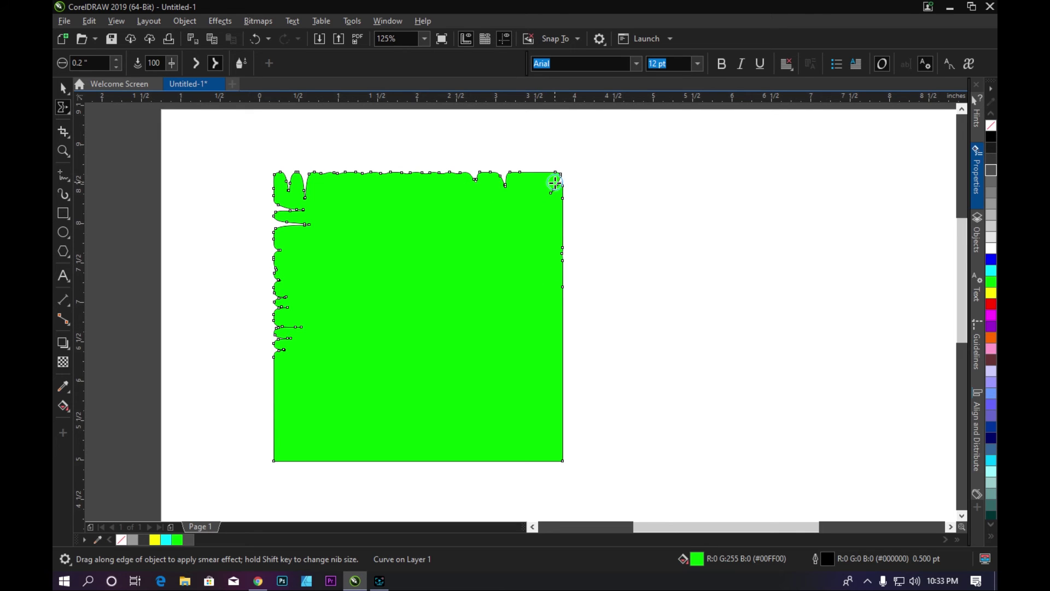
pyautogui.scroll(2, 491, 177)
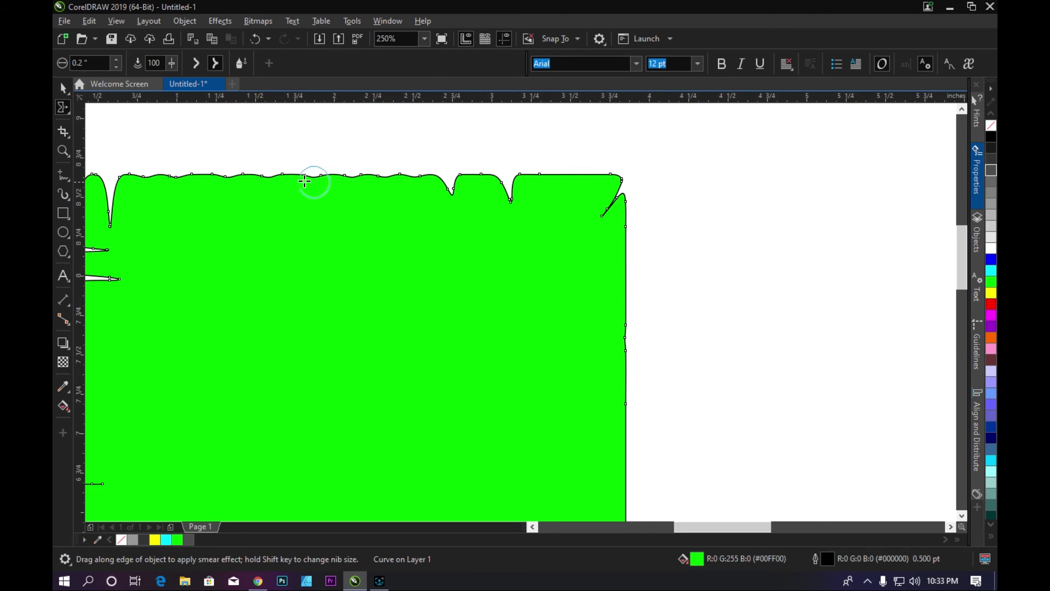
pyautogui.press('F10')
pyautogui.scroll(-2, 372, 205)
pyautogui.scroll(2, 309, 192)
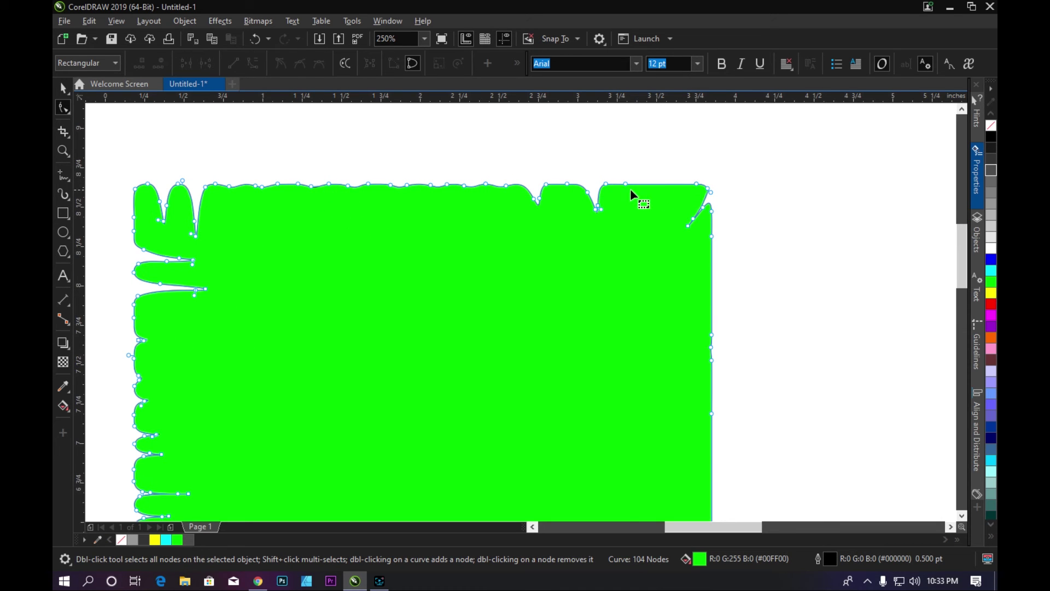
# - Drag nodes to raise the top-right curve into a bump and deepen and widen the top notch
pyautogui.moveTo(629, 187)
pyautogui.mouseDown()
pyautogui.moveTo(651, 165)
pyautogui.moveTo(544, 161)
pyautogui.moveTo(481, 136)
pyautogui.mouseUp()
pyautogui.moveTo(444, 241); pyautogui.dragTo(461, 313)
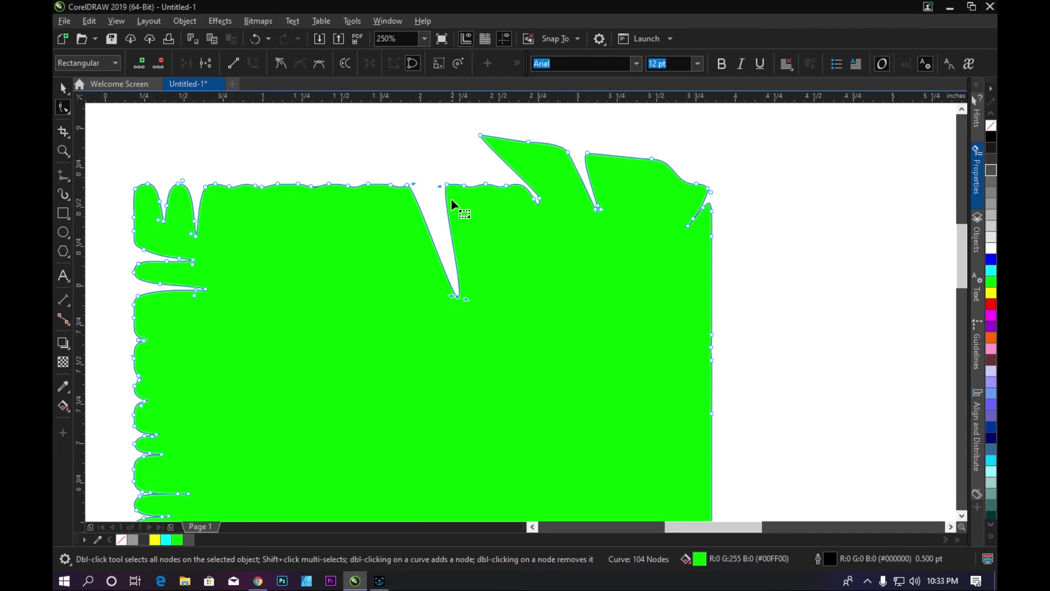
pyautogui.moveTo(447, 186); pyautogui.dragTo(549, 240)
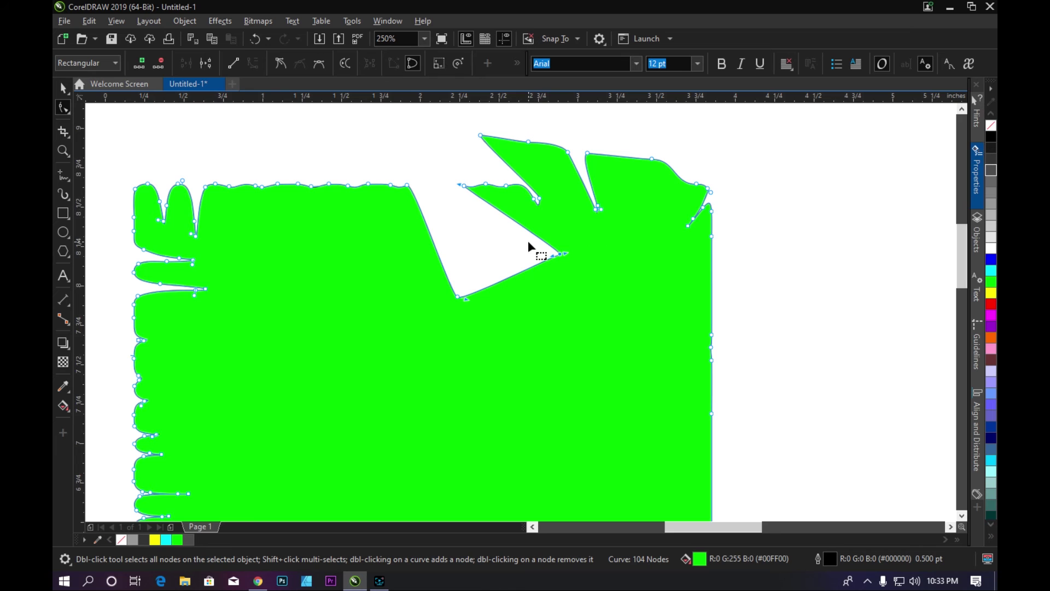
pyautogui.scroll(-4, 528, 241)
pyautogui.scroll(-2, 505, 235)
pyautogui.scroll(4, 528, 263)
pyautogui.scroll(-4, 532, 267)
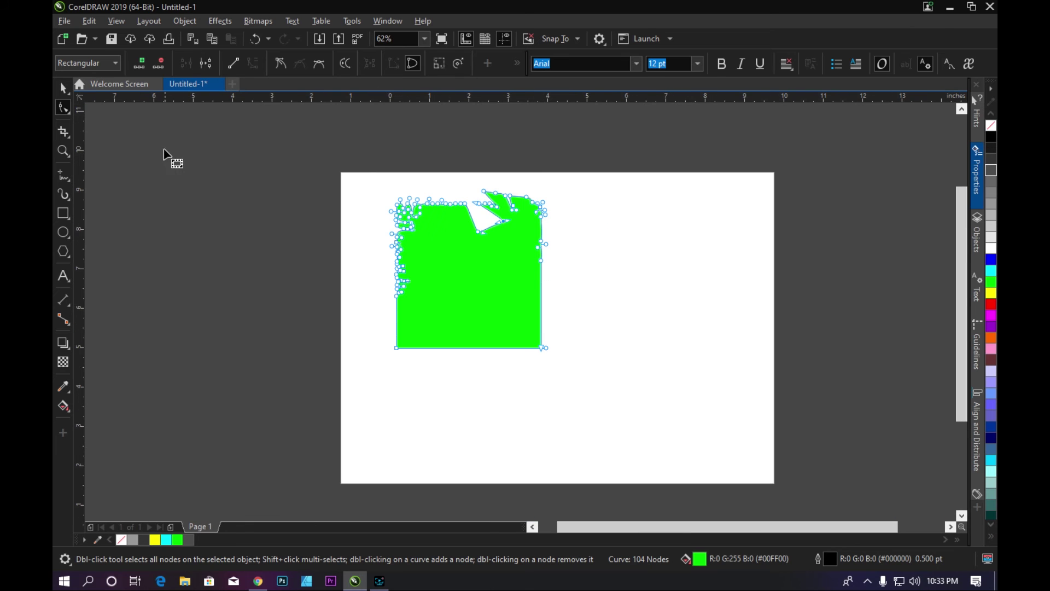
# - Select the green shape with the Pick tool and delete it
pyautogui.click(64, 91)
pyautogui.click(278, 174)
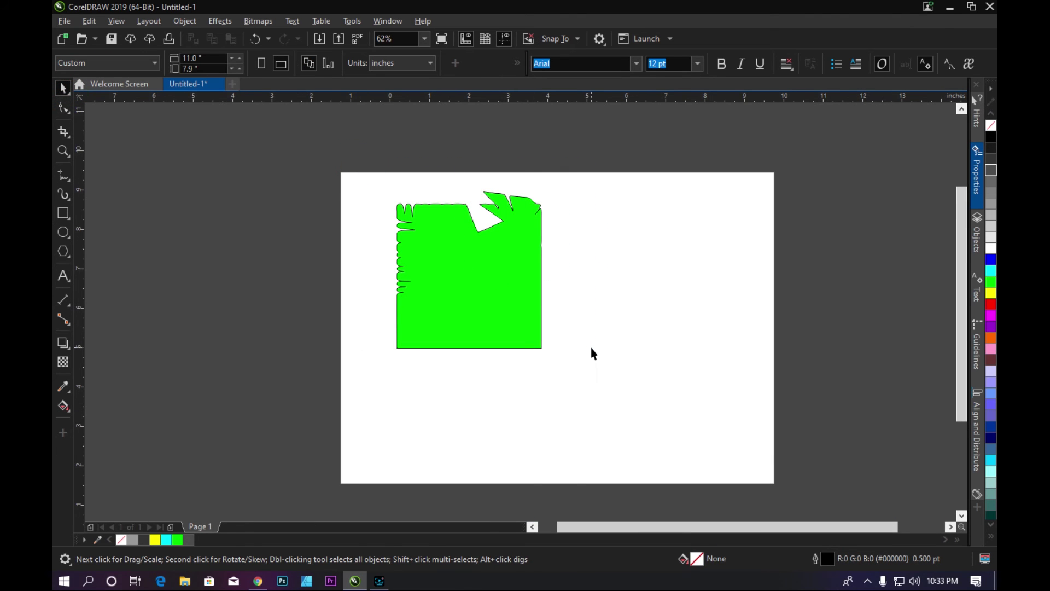
pyautogui.click(509, 317)
pyautogui.press('Delete')
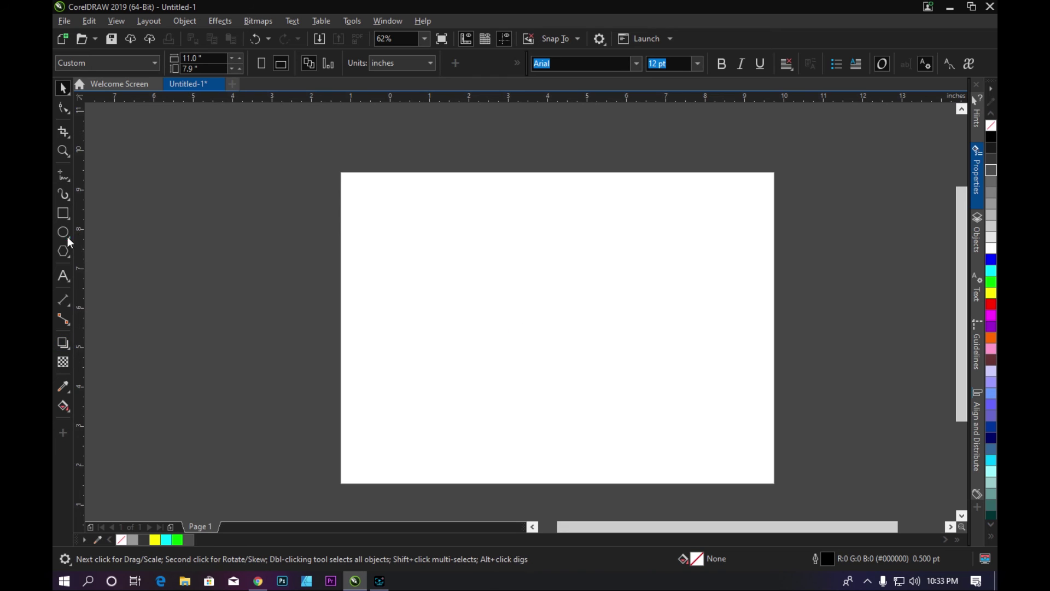
# - Draw a 2.767-inch circle in the page's upper left and fill it cyan
pyautogui.click(63, 232)
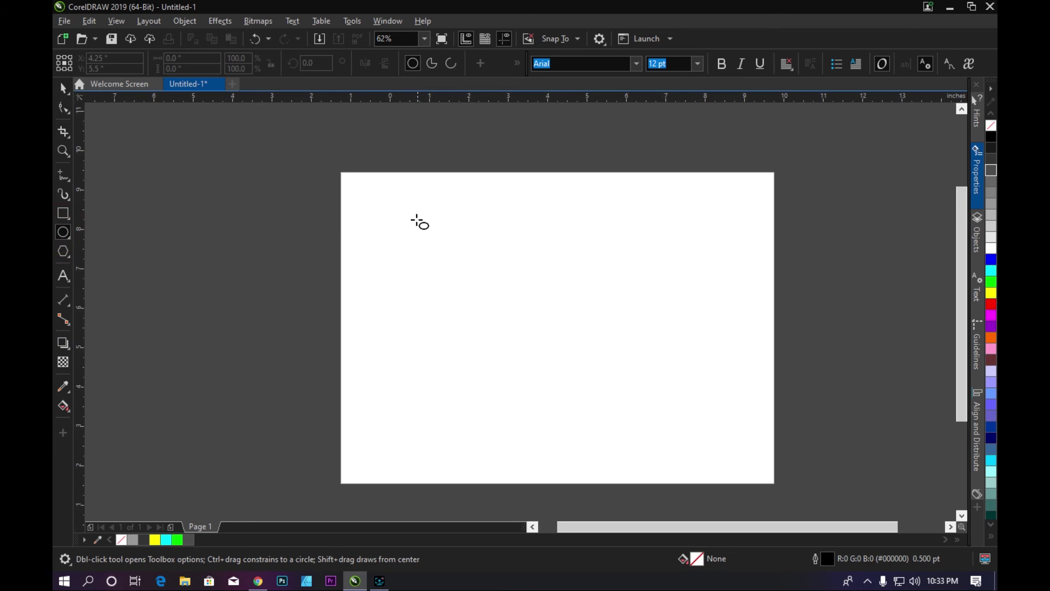
pyautogui.moveTo(412, 215); pyautogui.dragTo(520, 324)
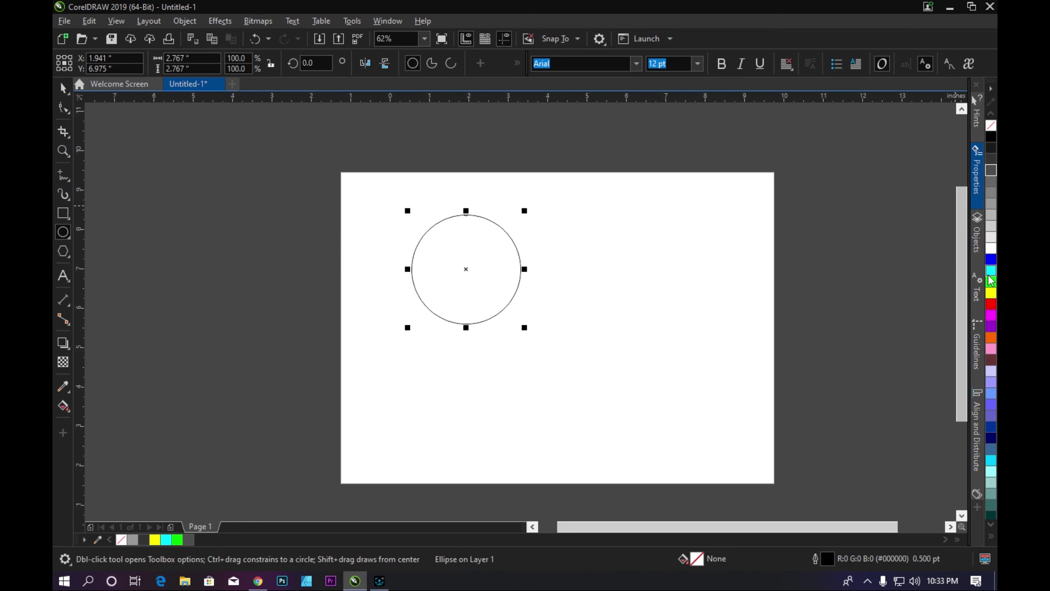
pyautogui.click(991, 273)
# - Nudge the circle slightly right and down, then select the Twirl distortion tool
pyautogui.scroll(2, 511, 270)
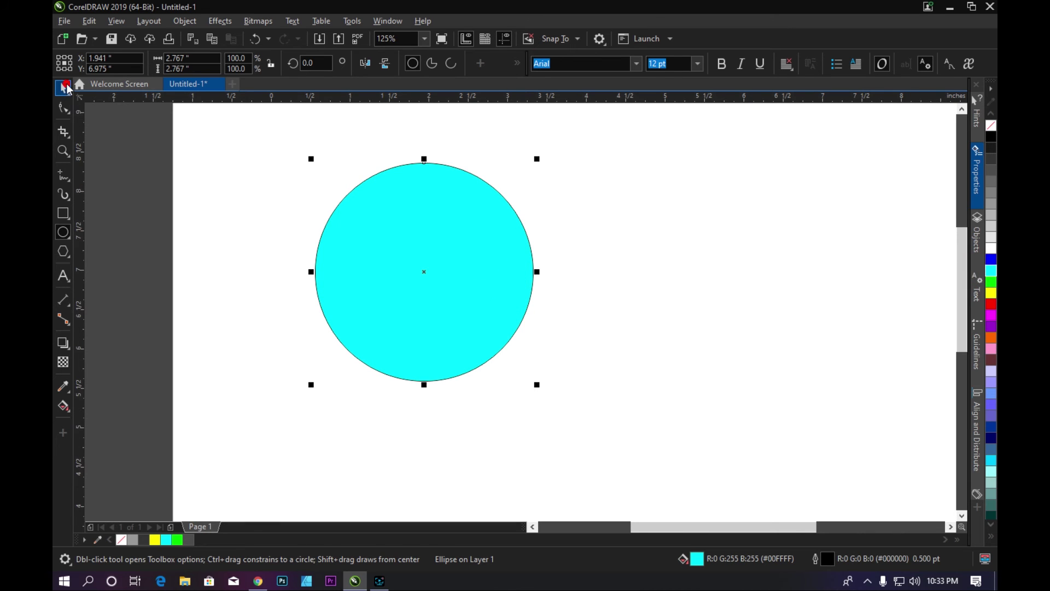
pyautogui.click(66, 88)
pyautogui.moveTo(373, 213); pyautogui.dragTo(384, 223)
pyautogui.click(65, 109)
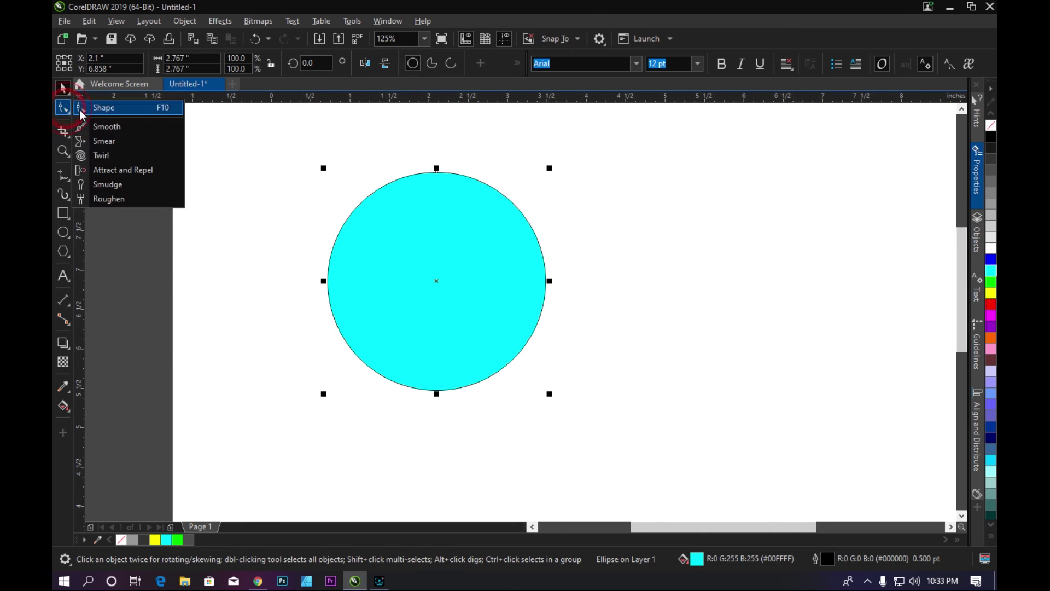
pyautogui.click(107, 157)
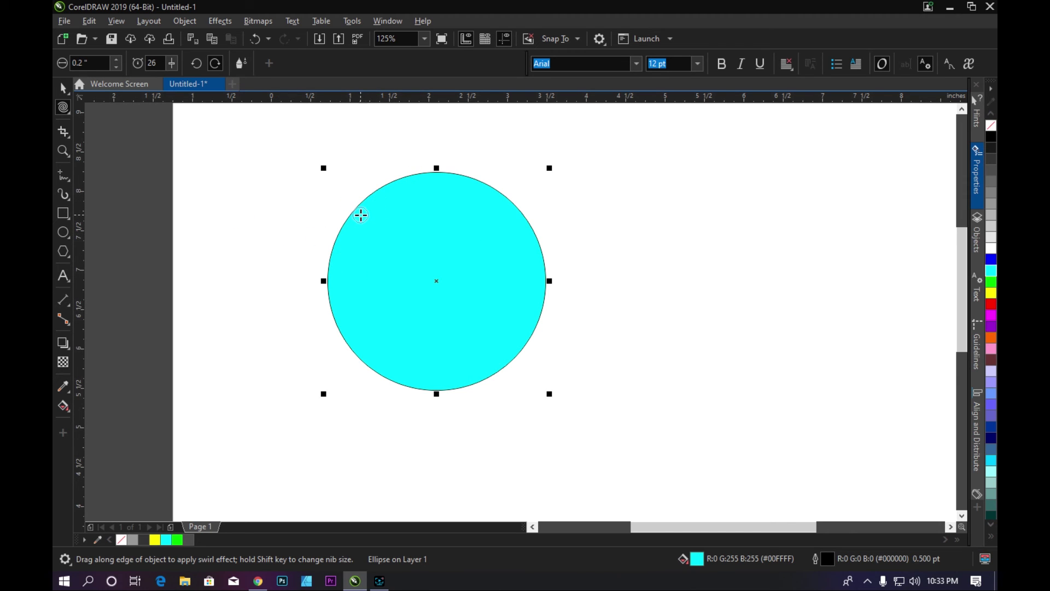
# - Undo the accidental circle move and set the Twirl nib size to 0.57" and swirl rate to 76
pyautogui.moveTo(361, 215); pyautogui.dragTo(367, 221)
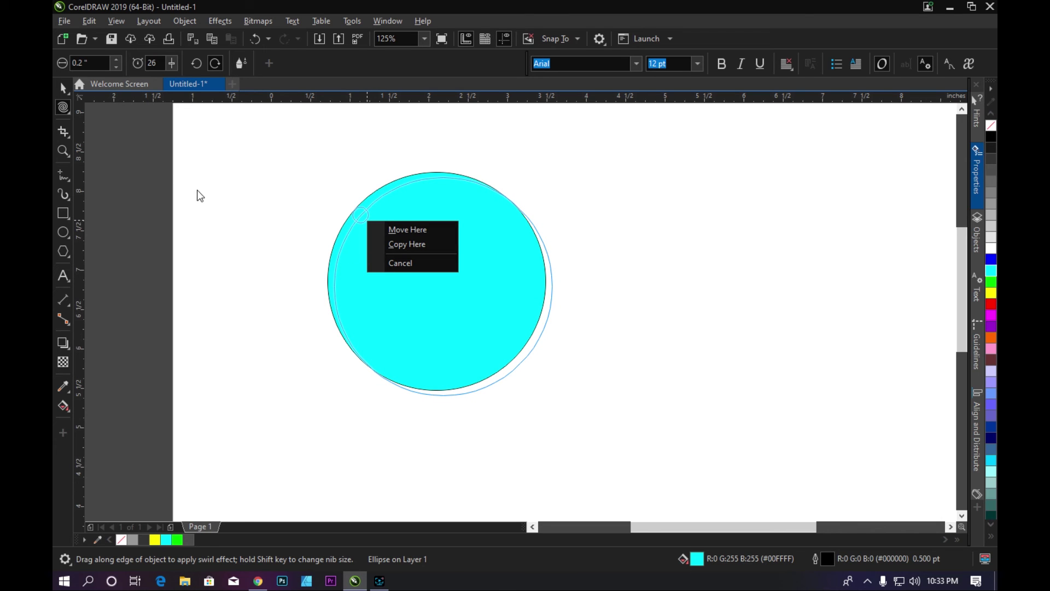
pyautogui.click(66, 105)
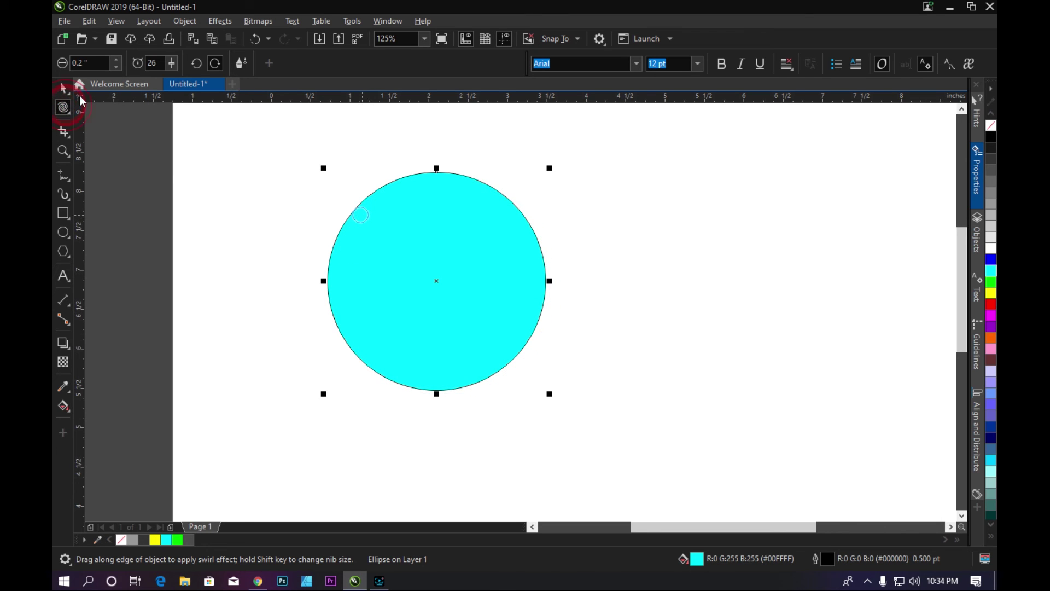
pyautogui.click(117, 62)
pyautogui.click(116, 59)
pyautogui.click(172, 63)
# - Twirl a tight swirl into the circle's upper-left edge and a curl into its right edge
pyautogui.moveTo(346, 215); pyautogui.dragTo(350, 230)
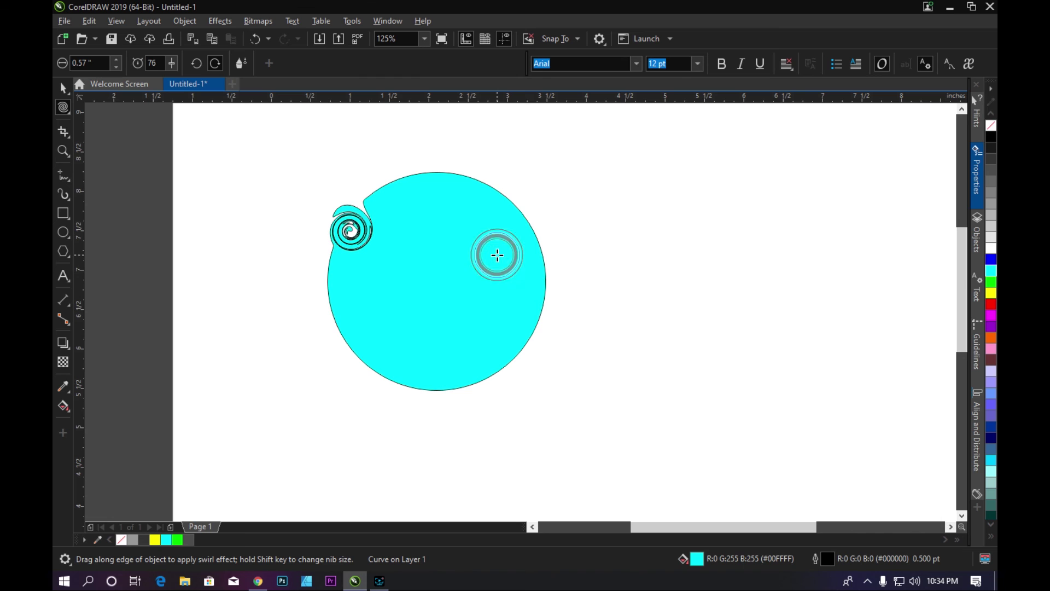
pyautogui.moveTo(498, 254); pyautogui.dragTo(539, 257)
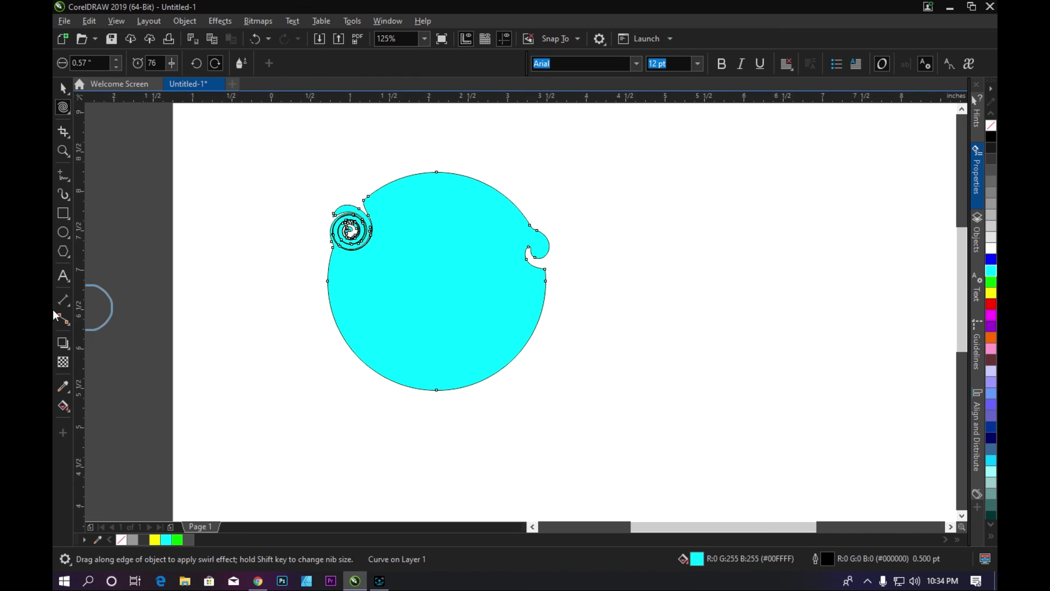
pyautogui.click(63, 213)
# - Draw a square to the right of the circle and fill it green
pyautogui.moveTo(641, 233); pyautogui.dragTo(748, 358)
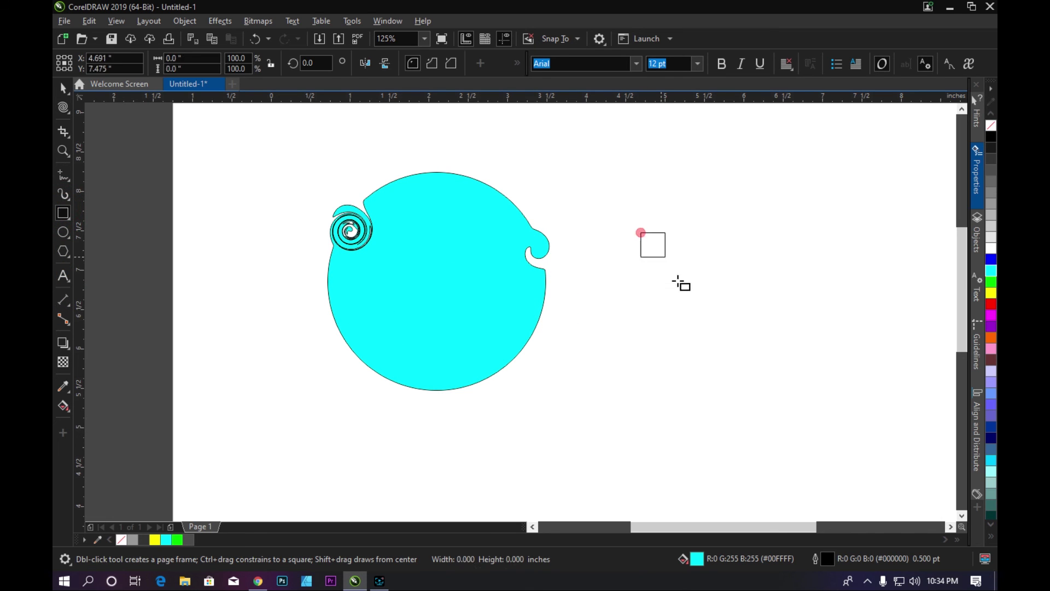
pyautogui.click(991, 282)
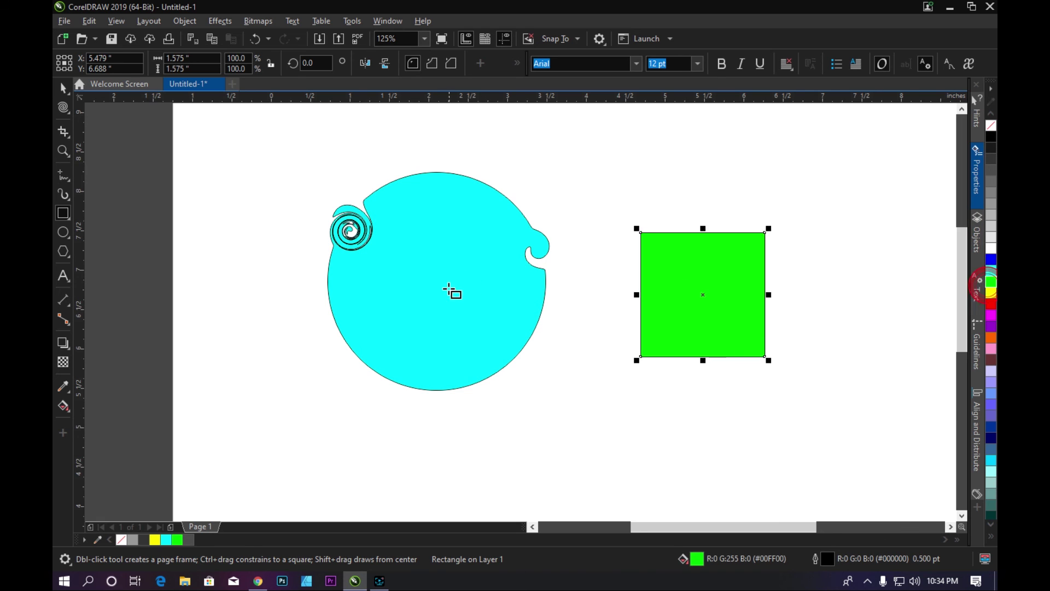
pyautogui.hscroll(3, 577, 295)
pyautogui.scroll(3, 574, 293)
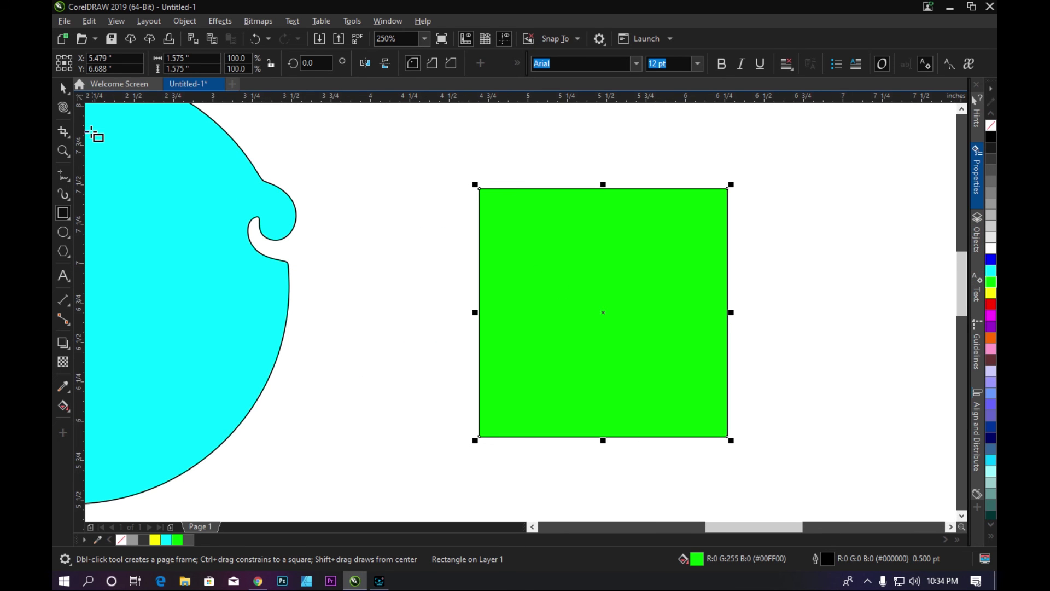
# - Twirl spirals out of the square's top-left, bottom-right and bottom-left corners
pyautogui.click(64, 107)
pyautogui.moveTo(481, 191); pyautogui.dragTo(481, 191)
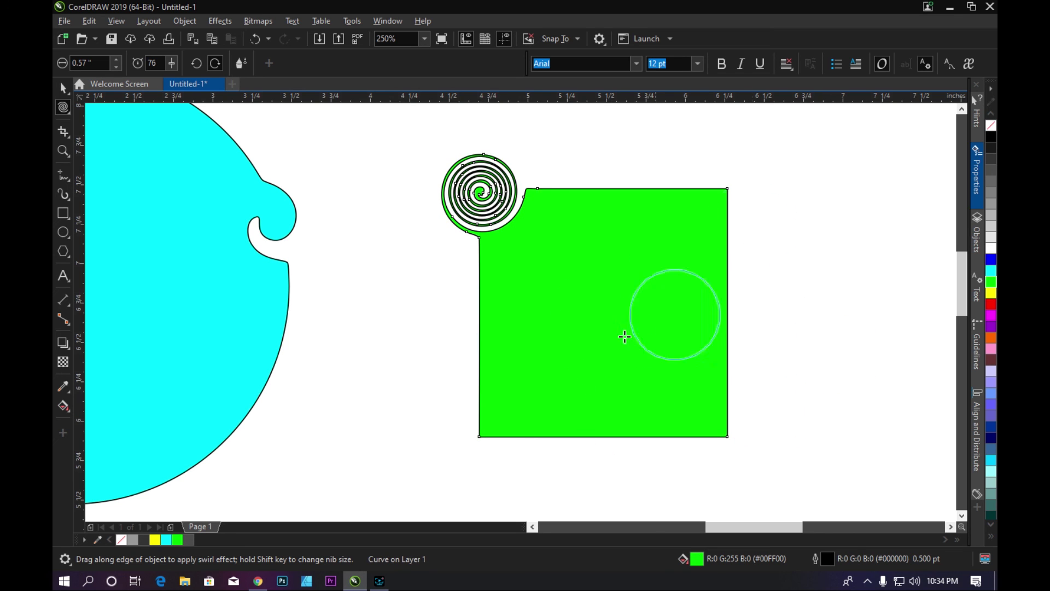
pyautogui.moveTo(725, 436); pyautogui.dragTo(725, 436)
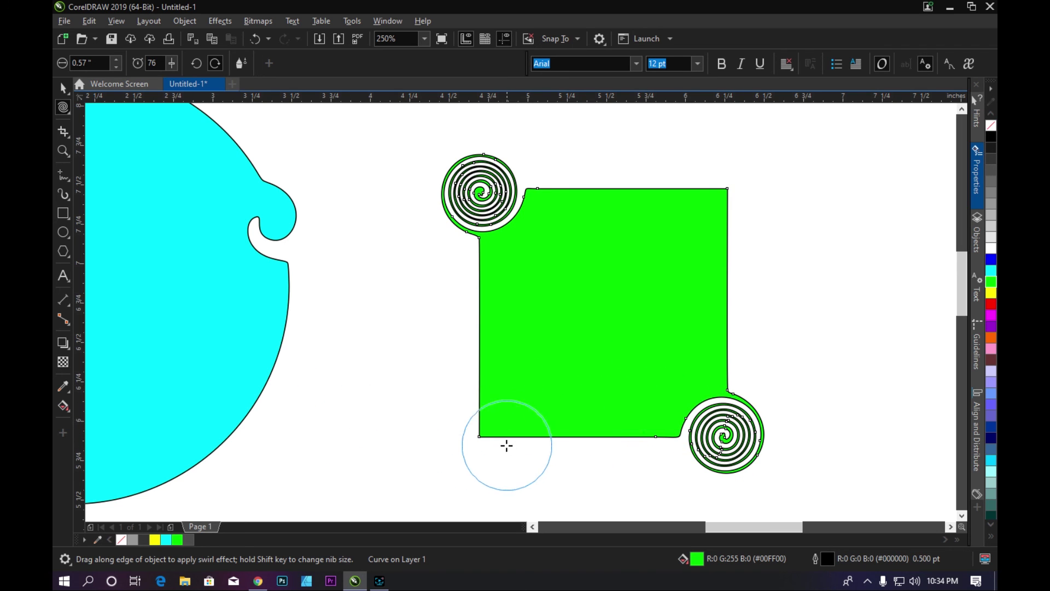
pyautogui.moveTo(485, 438); pyautogui.dragTo(479, 435)
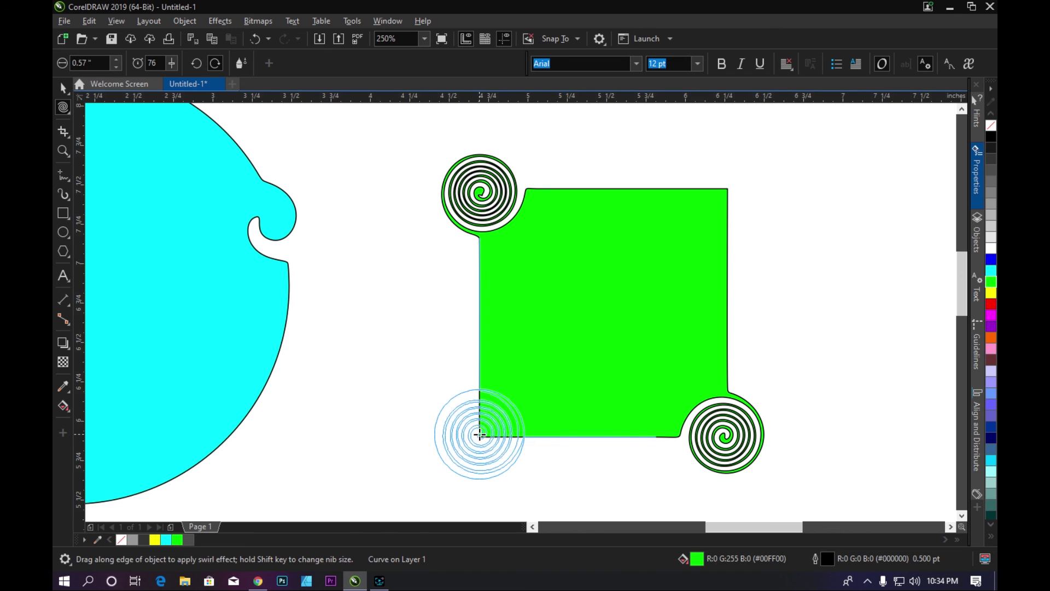
pyautogui.moveTo(480, 434); pyautogui.dragTo(480, 435)
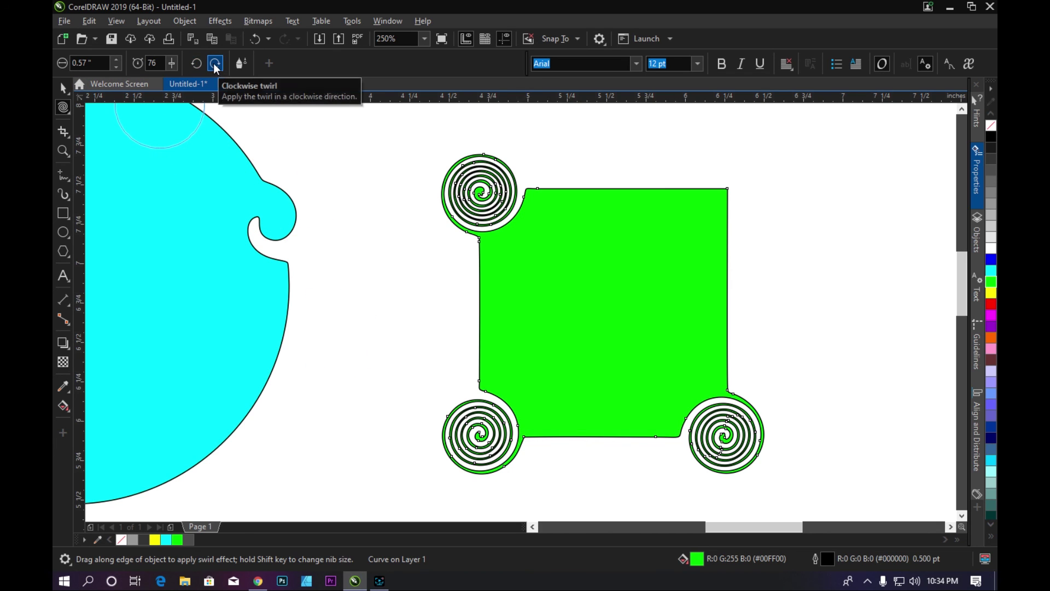
# - Set the twirl direction to counterclockwise and wind a spiral out of the square's top-right corner
pyautogui.click(193, 62)
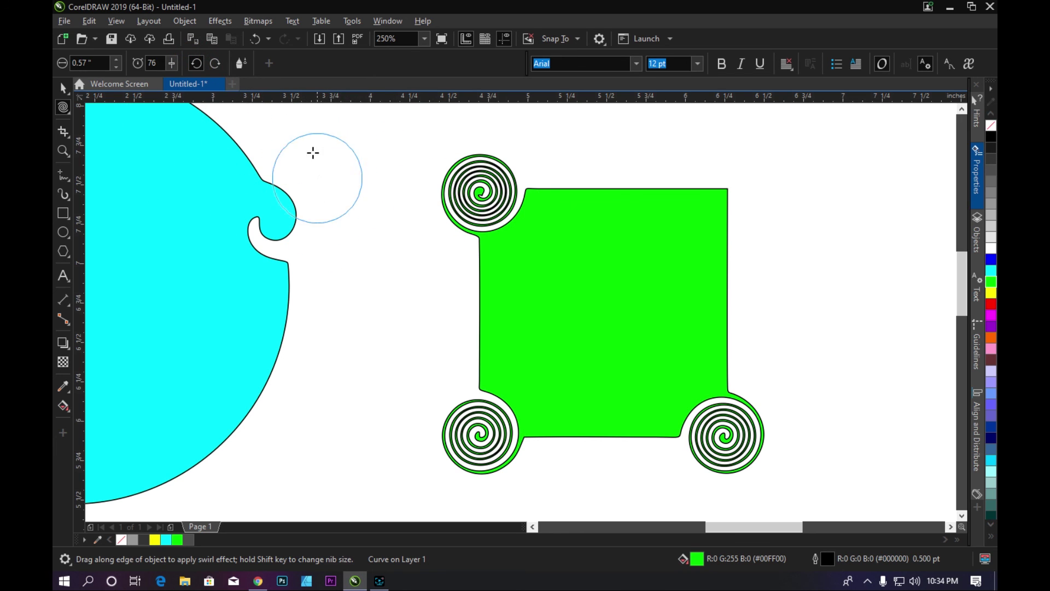
pyautogui.click(215, 64)
pyautogui.click(195, 64)
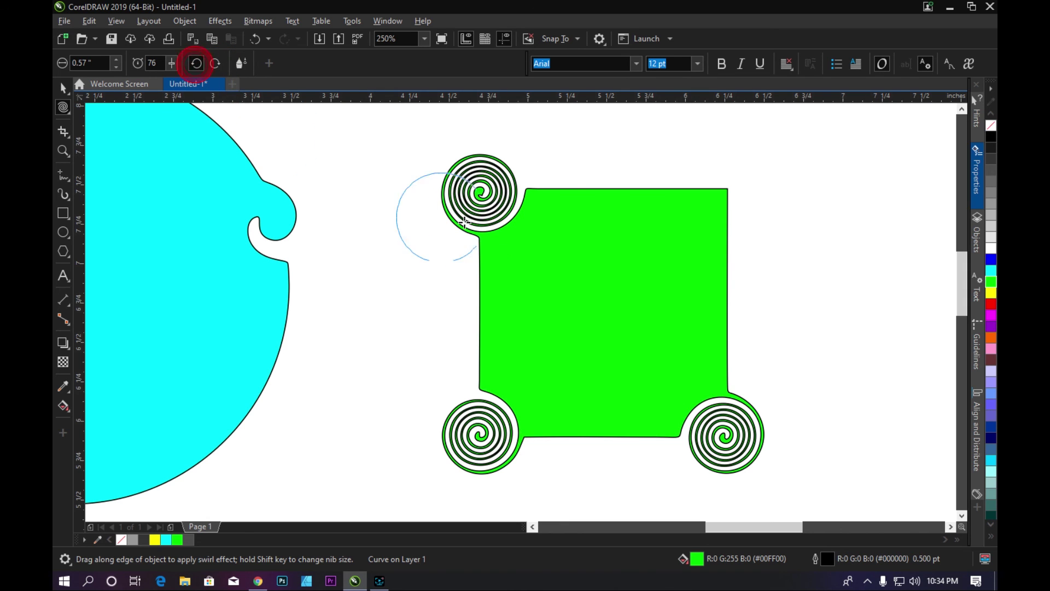
pyautogui.click(724, 192)
pyautogui.moveTo(725, 192); pyautogui.dragTo(724, 192)
pyautogui.scroll(-2, 553, 300)
pyautogui.scroll(2, 542, 358)
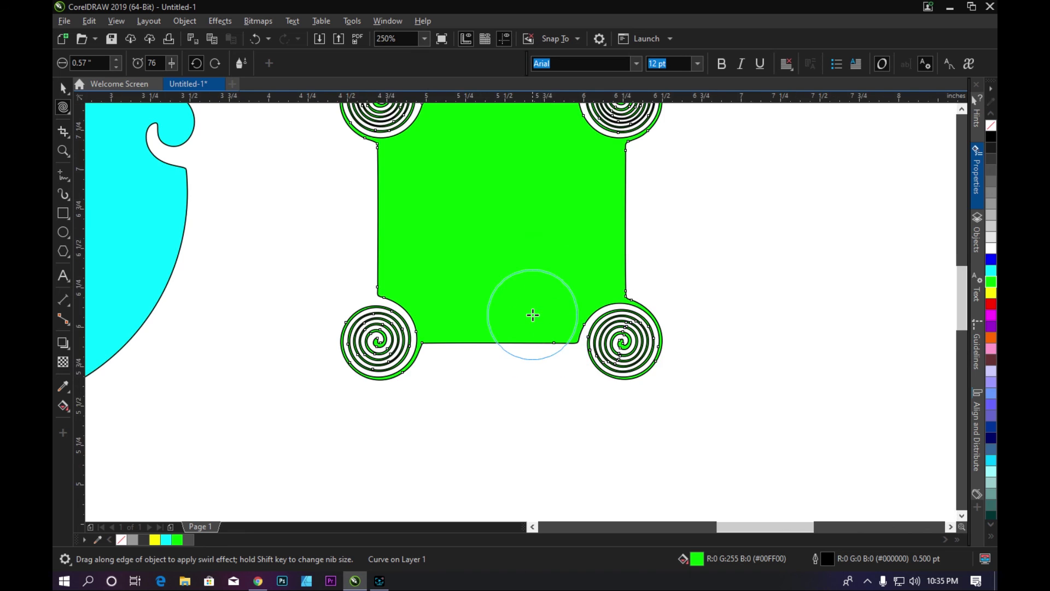
pyautogui.scroll(-2, 535, 311)
pyautogui.scroll(2, 537, 305)
pyautogui.scroll(-2, 475, 282)
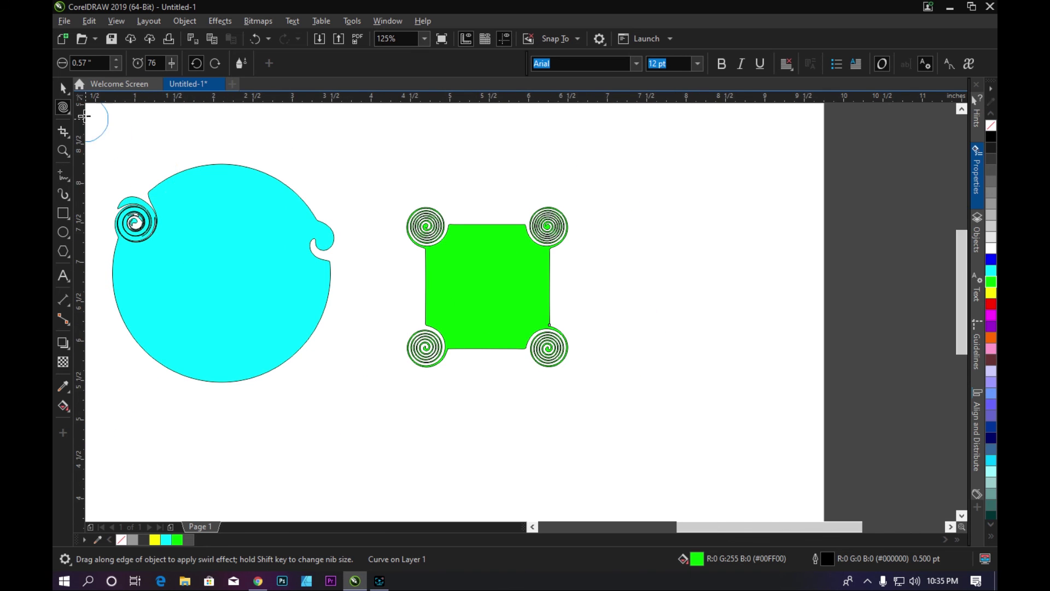
pyautogui.scroll(2, 492, 247)
pyautogui.click(64, 107)
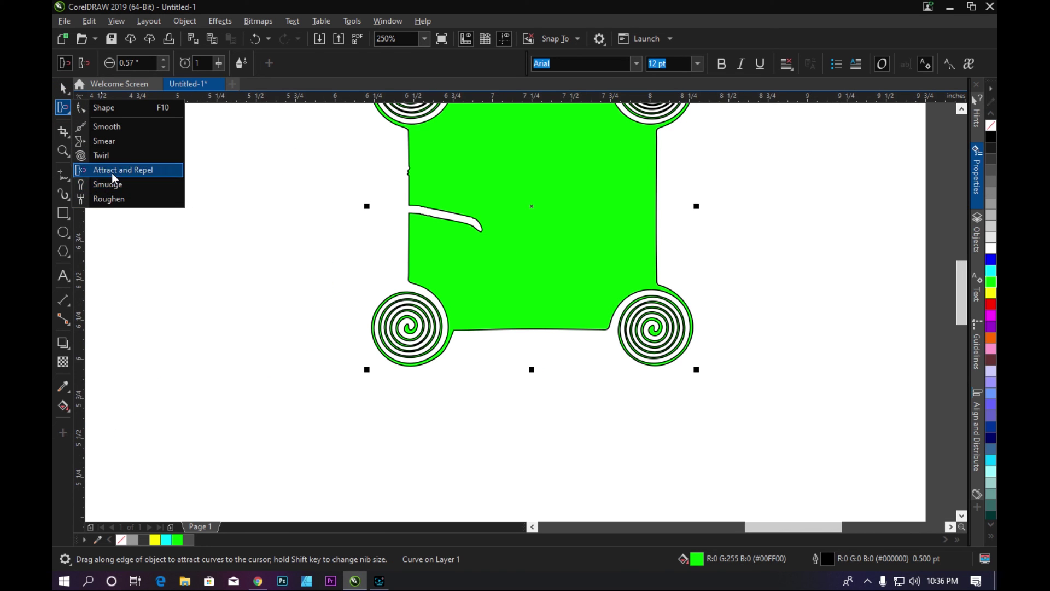
pyautogui.click(118, 203)
pyautogui.click(64, 88)
pyautogui.scroll(-4, 442, 284)
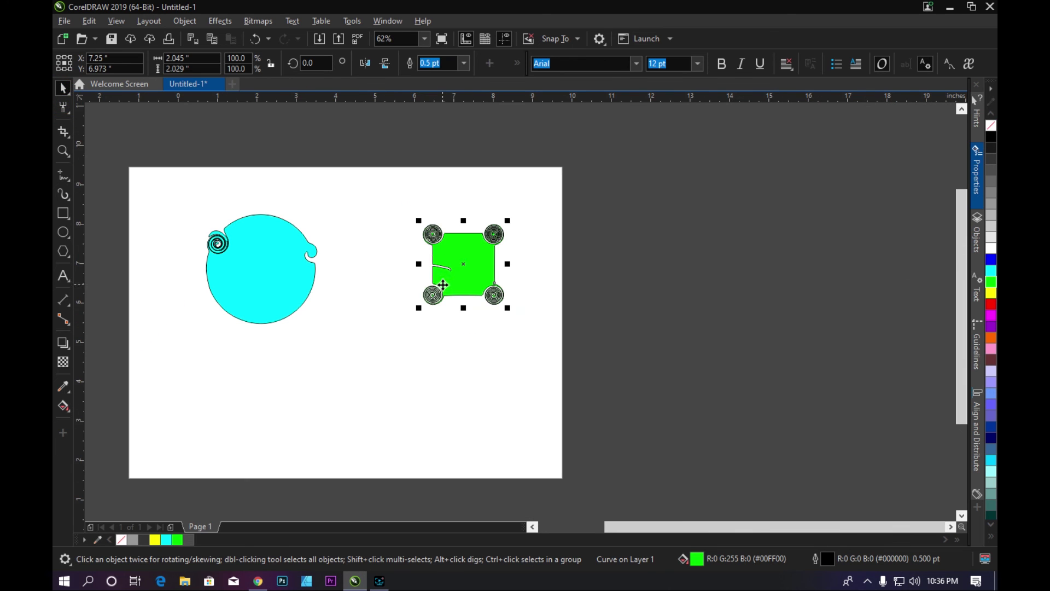